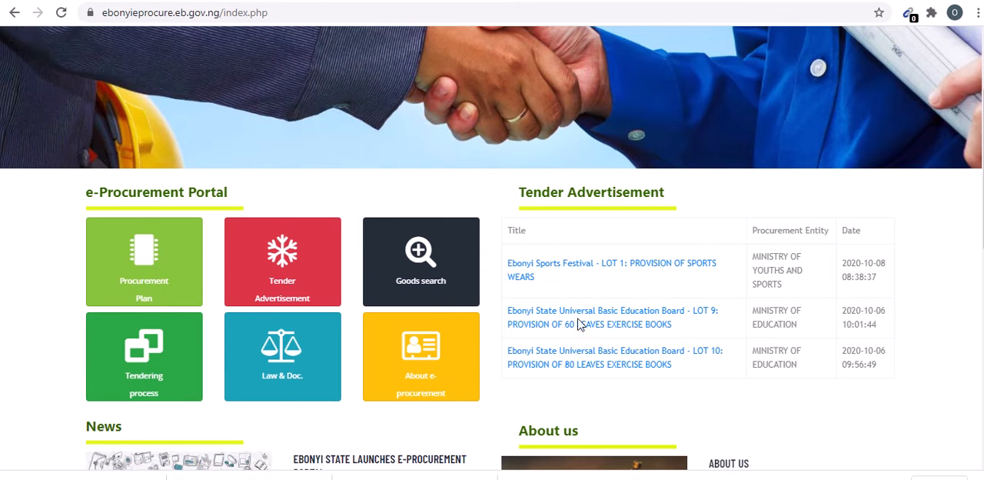
- Open the full tender advertisement list and look through the published tenders and the search filters
click(570, 203)
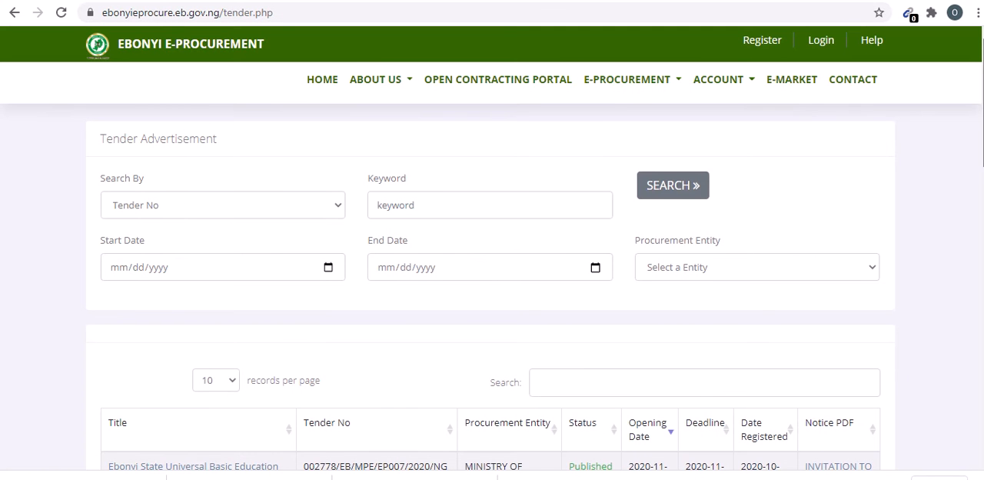
scroll(571, 91, down, 2)
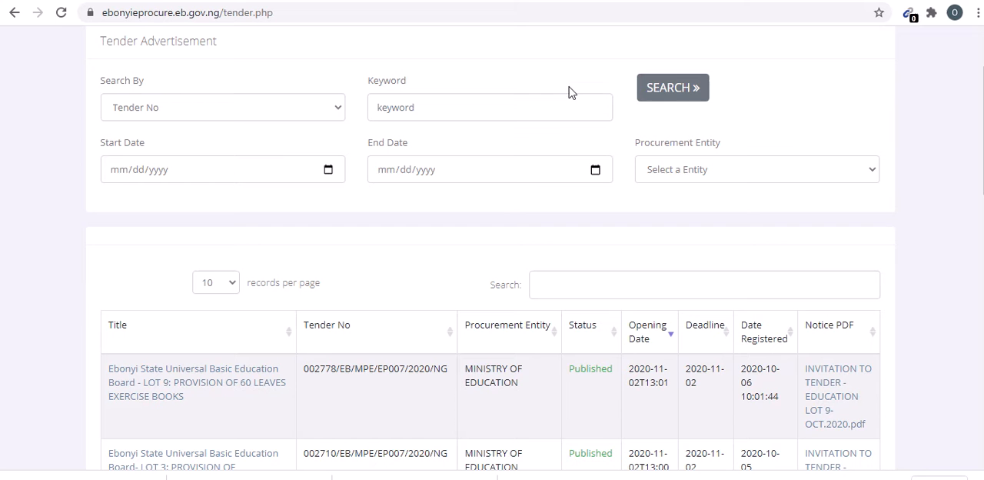
click(687, 182)
click(690, 183)
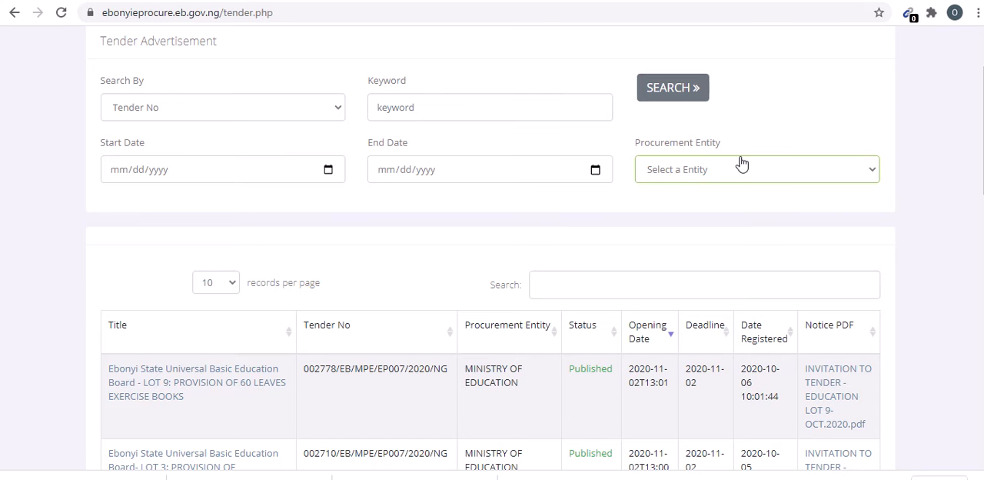
scroll(491, 248, down, 5)
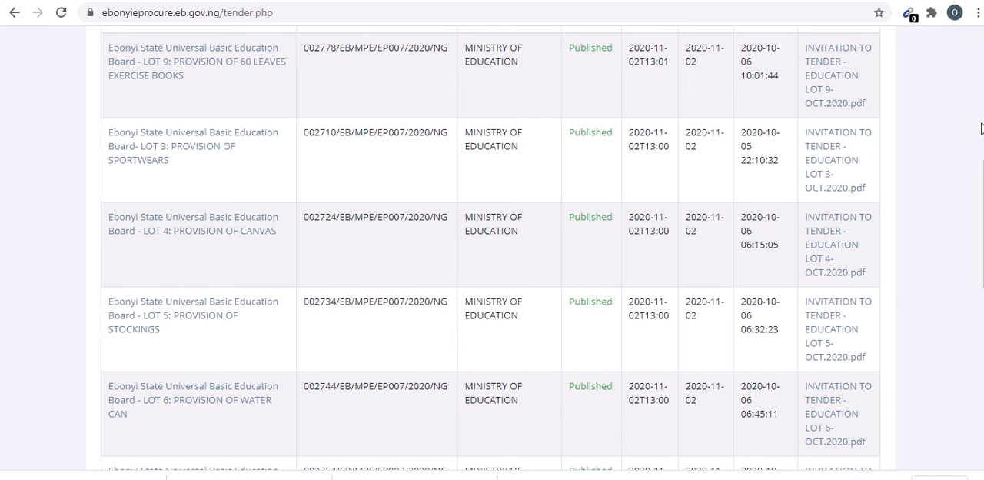
scroll(492, 248, up, 3)
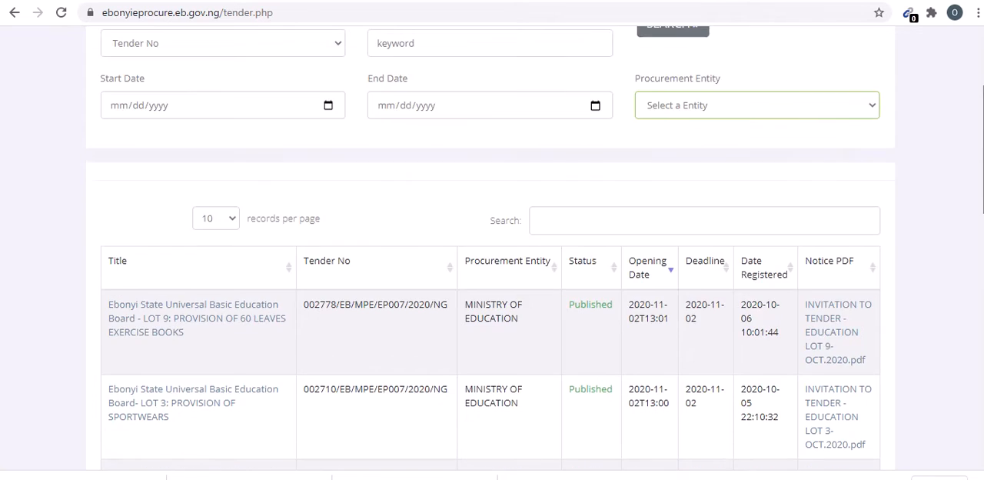
scroll(492, 248, down, 6)
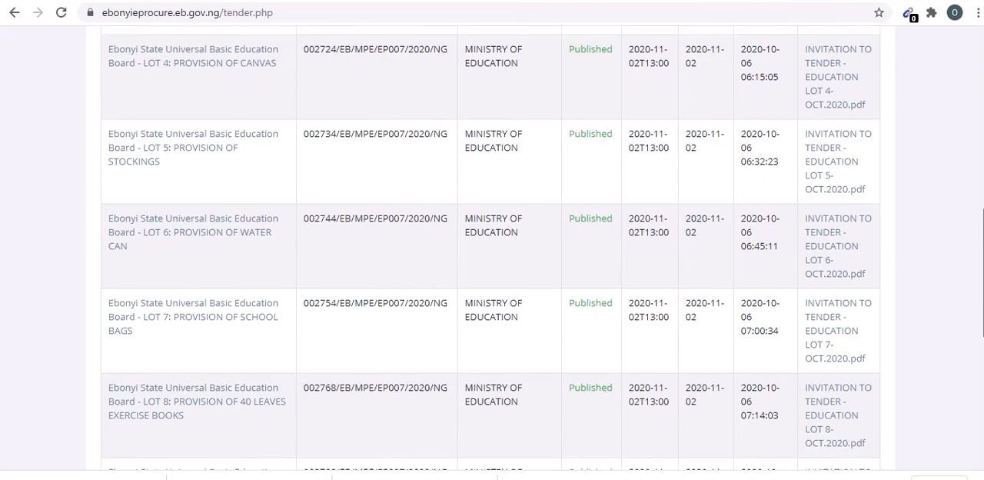
scroll(492, 249, down, 2)
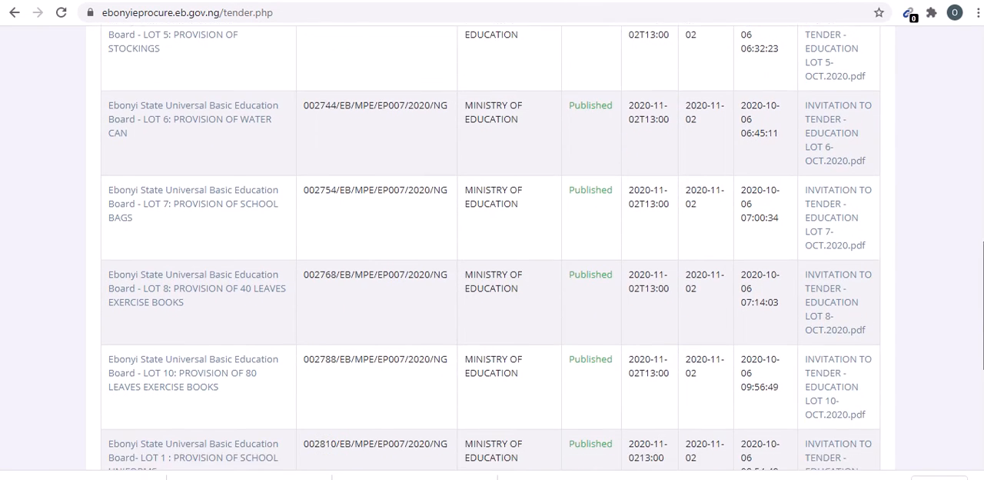
scroll(981, 107, up, 8)
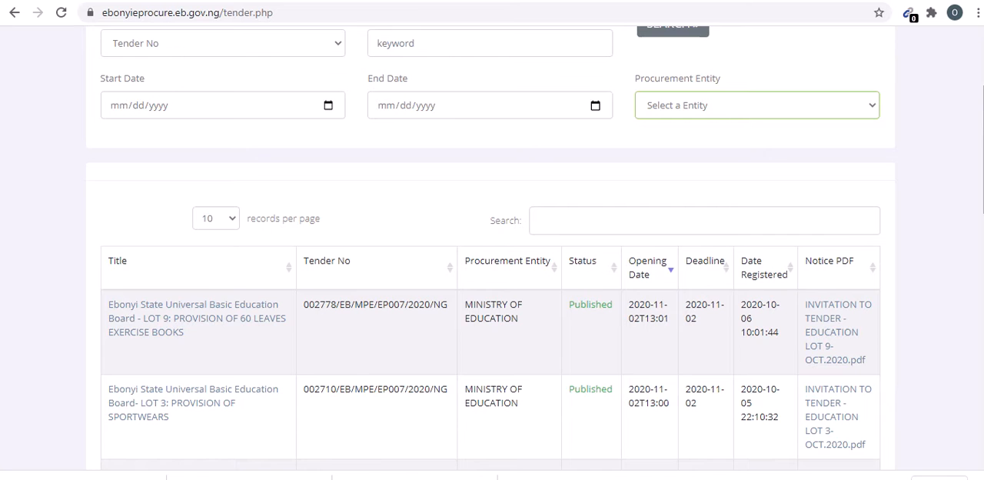
scroll(980, 77, up, 2)
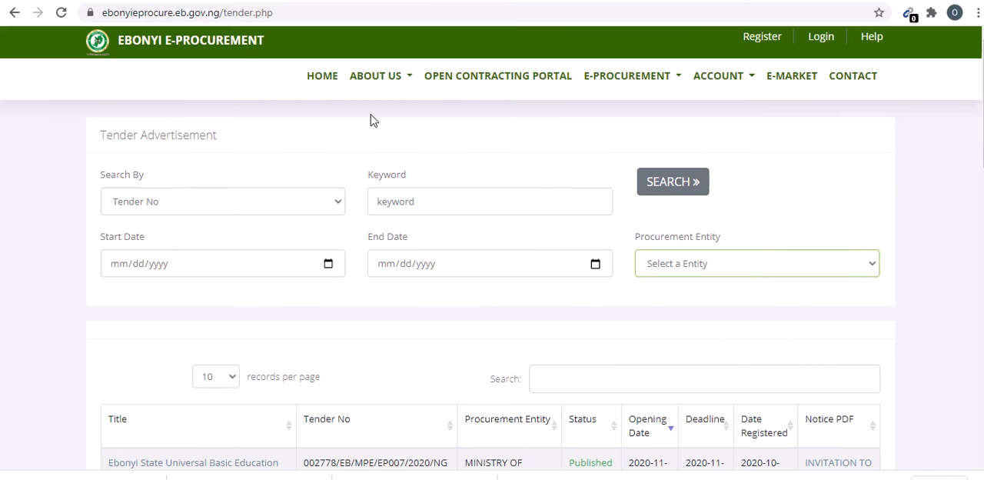
- Return to the portal's home page and open the advertised tender "Ebonyi Sports Festival - LOT 1: PROVISION OF SPORTS WEARS"
click(17, 13)
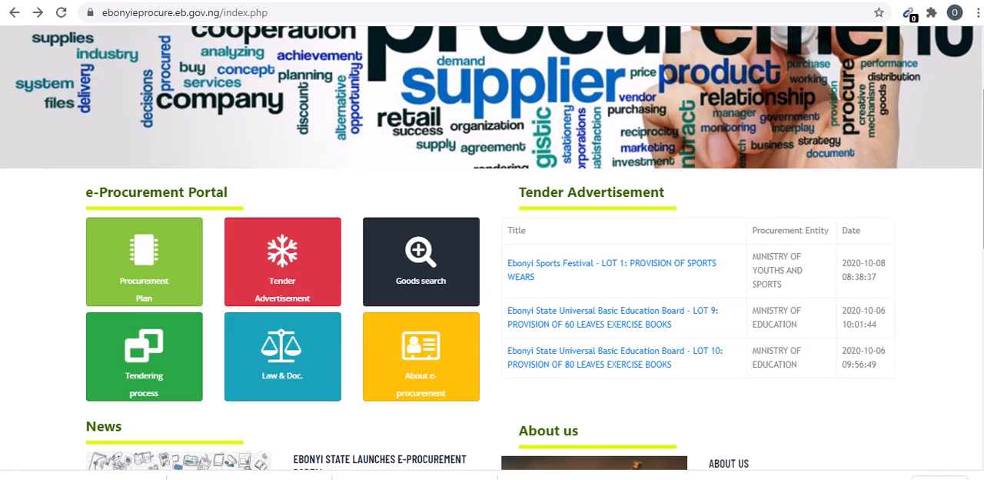
mouse_move(983, 229)
mouse_down()
mouse_move(983, 179)
mouse_move(983, 244)
mouse_up()
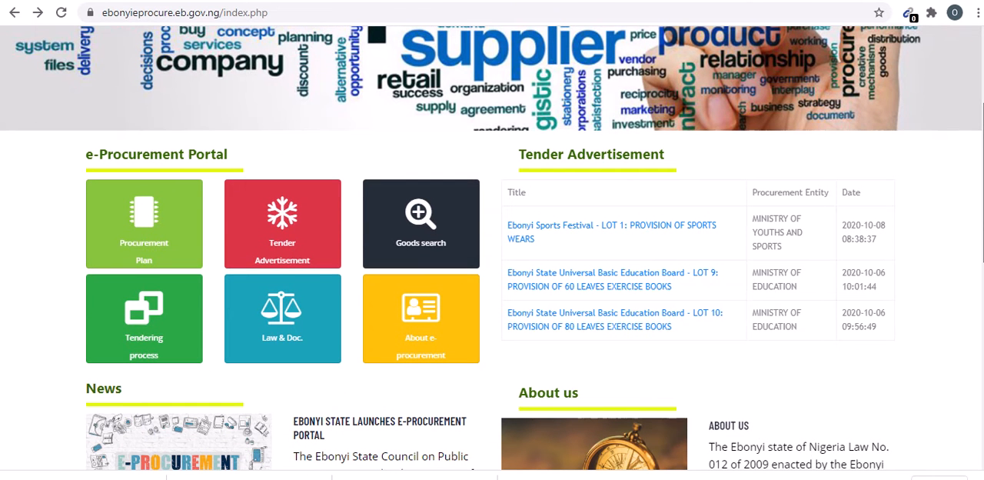
drag(983, 244, 983, 245)
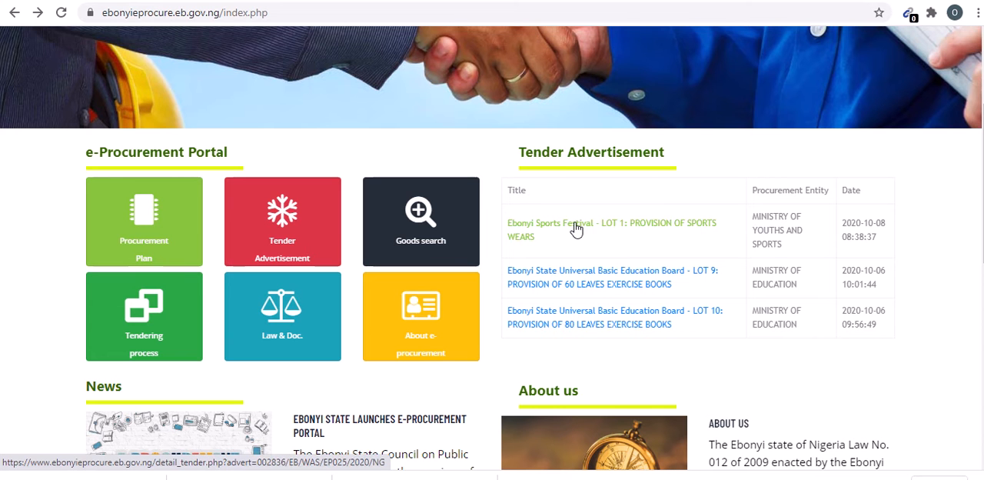
click(577, 229)
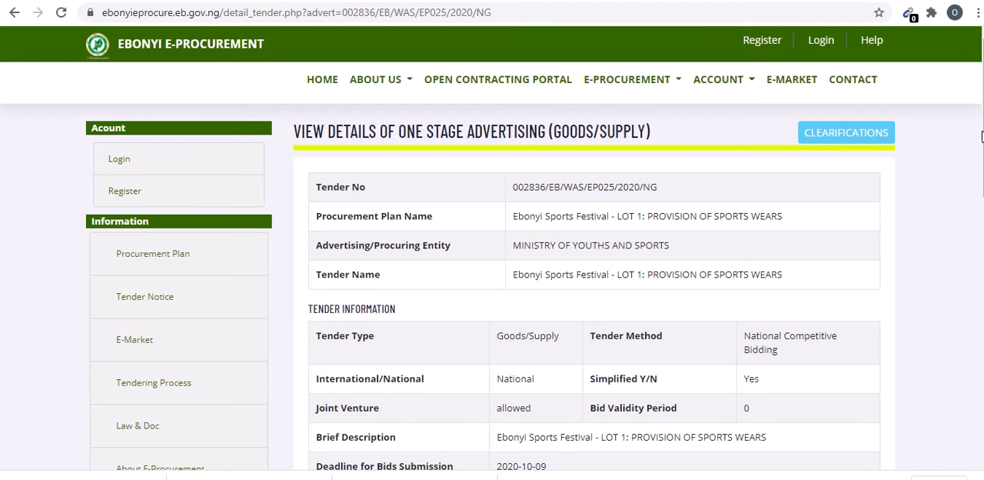
- Examine the sports wears tender's details, including the tender fee, required bidding documents and payment section
scroll(492, 246, down, 3)
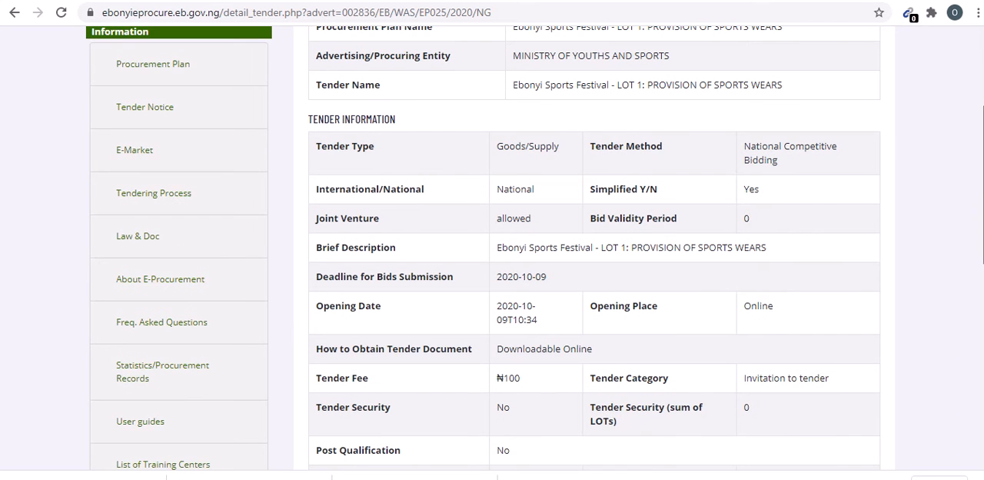
scroll(492, 246, up, 1)
scroll(492, 246, down, 2)
scroll(804, 202, down, 2)
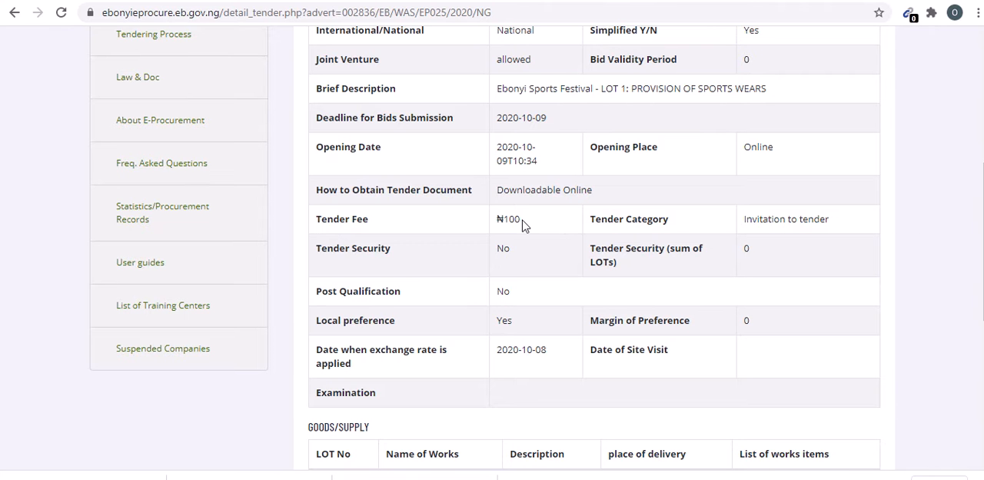
drag(519, 221, 480, 224)
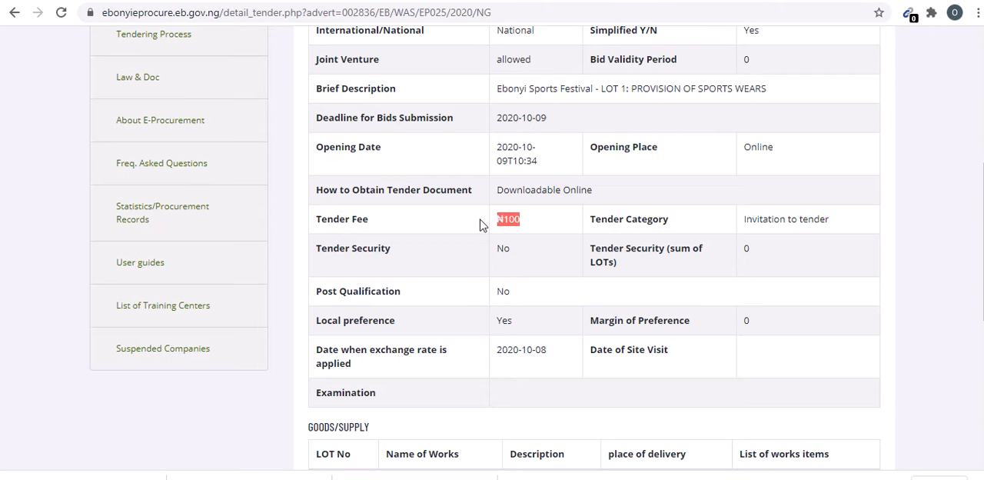
click(541, 222)
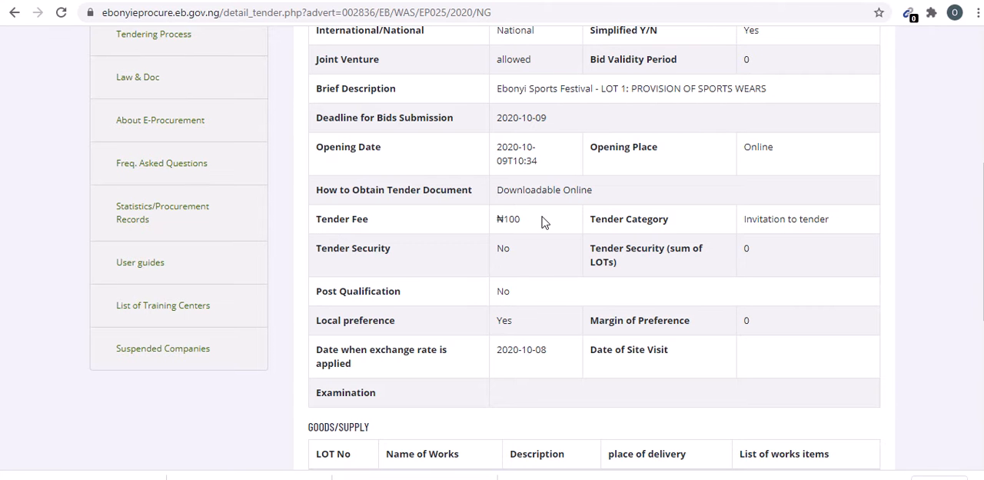
scroll(492, 246, down, 4)
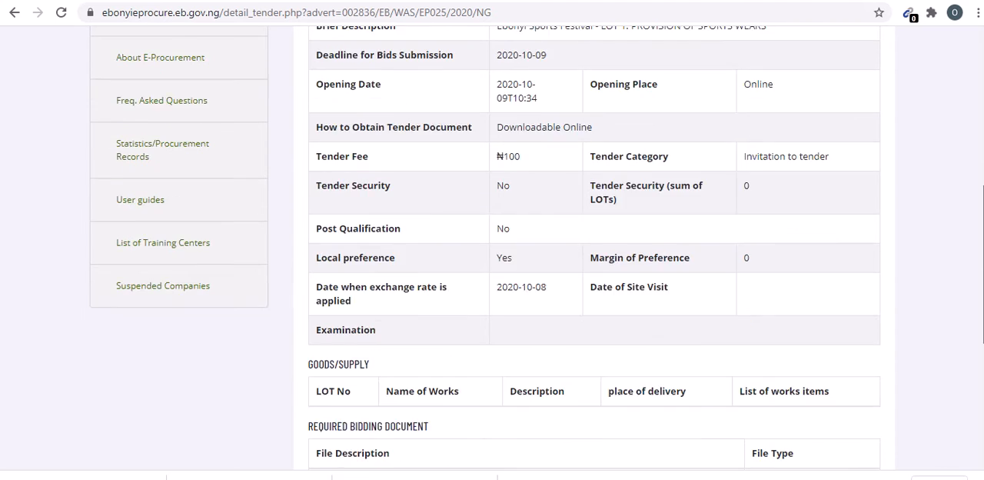
scroll(492, 246, up, 6)
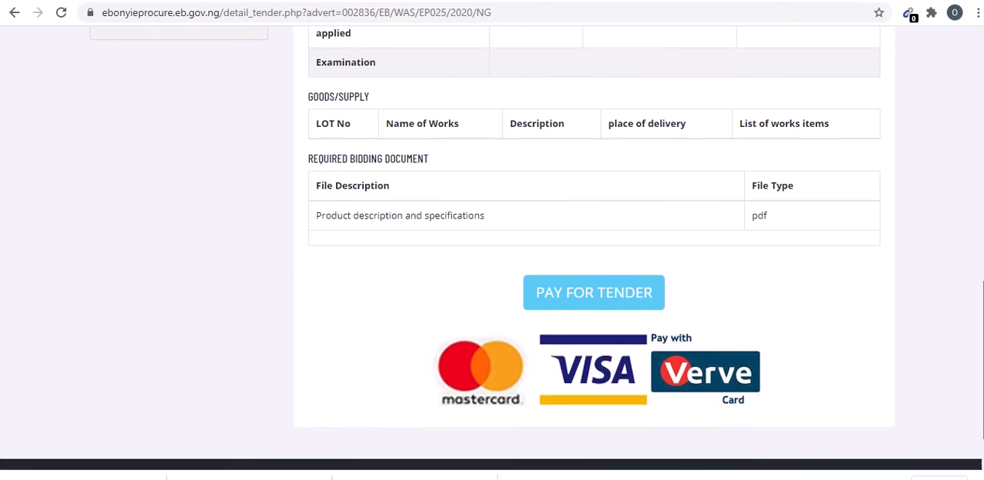
scroll(981, 54, up, 3)
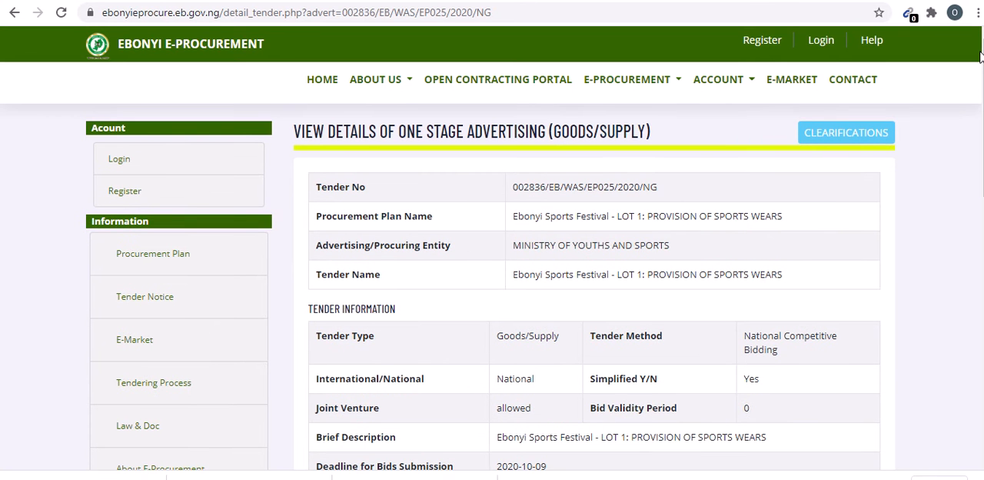
- Open the portal's login page and sign in with the company's e-mail address and account password
click(825, 43)
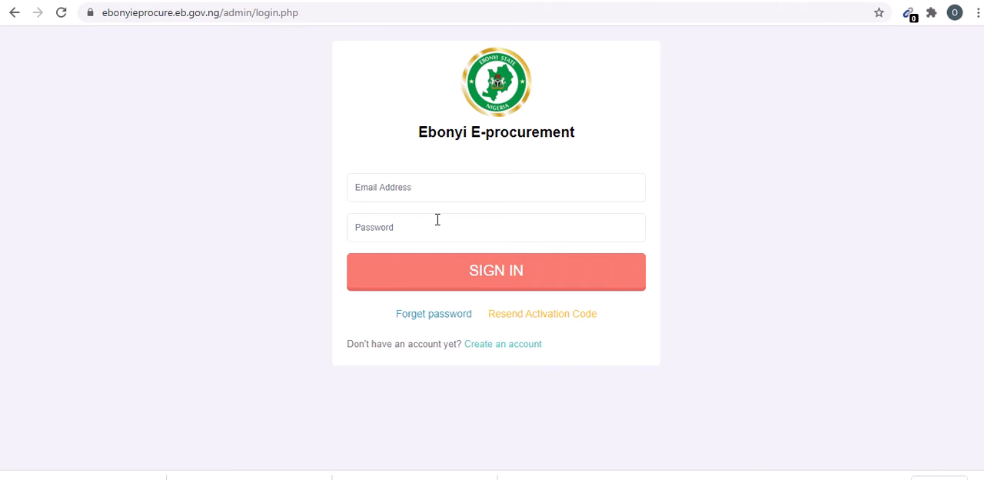
click(422, 189)
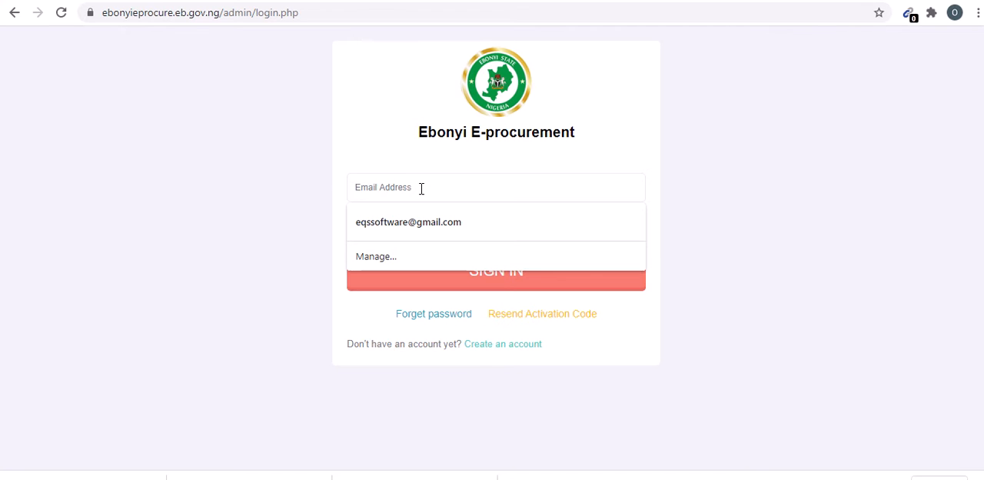
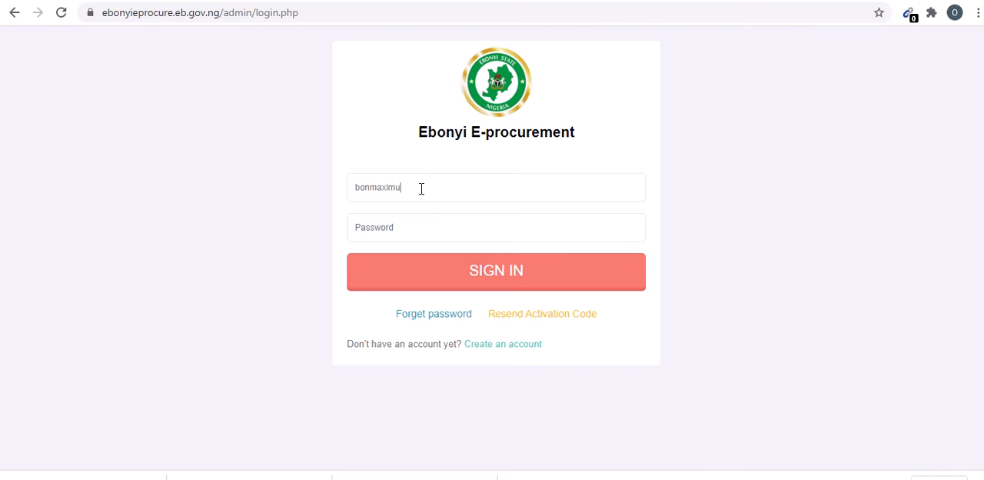
key(Tab)
key(ctrl+v)
click(485, 277)
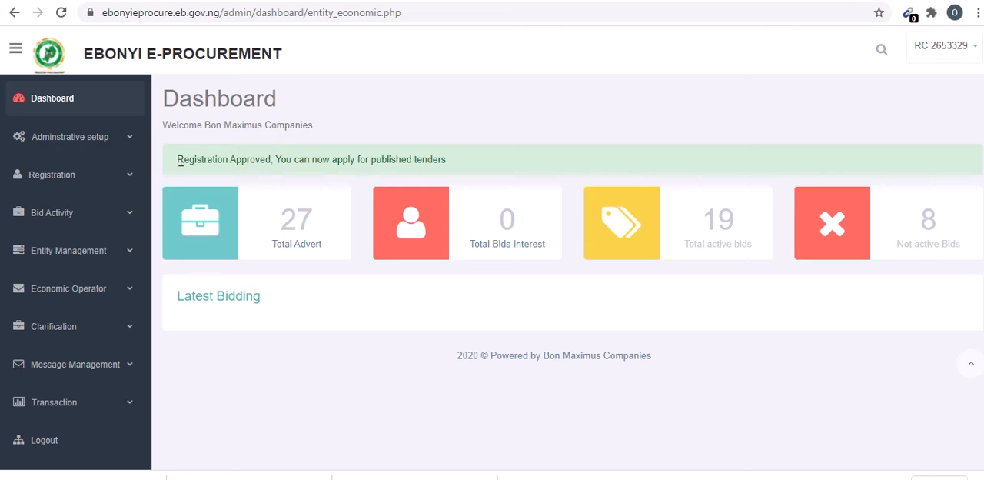
- Check the registration status notice on the dashboard, and open the UNSPSC code editor from the company's registration record
drag(179, 160, 453, 161)
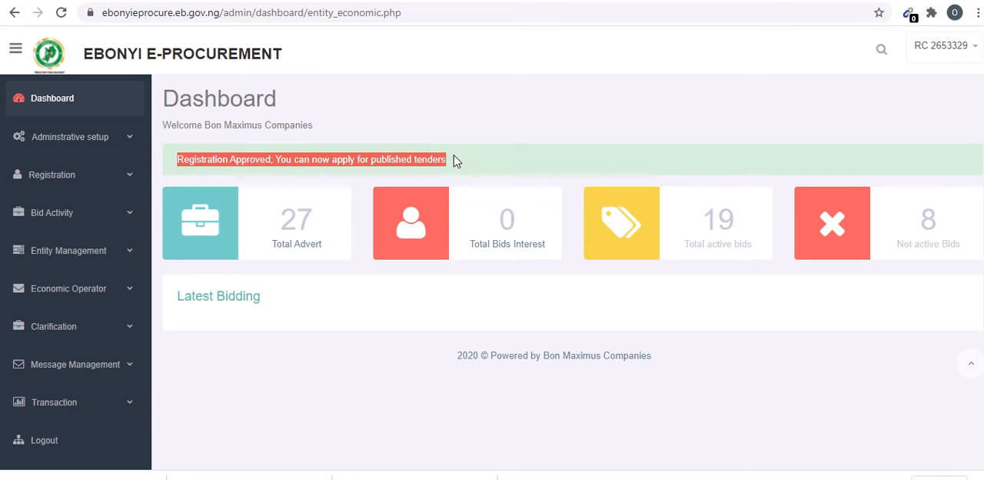
click(454, 161)
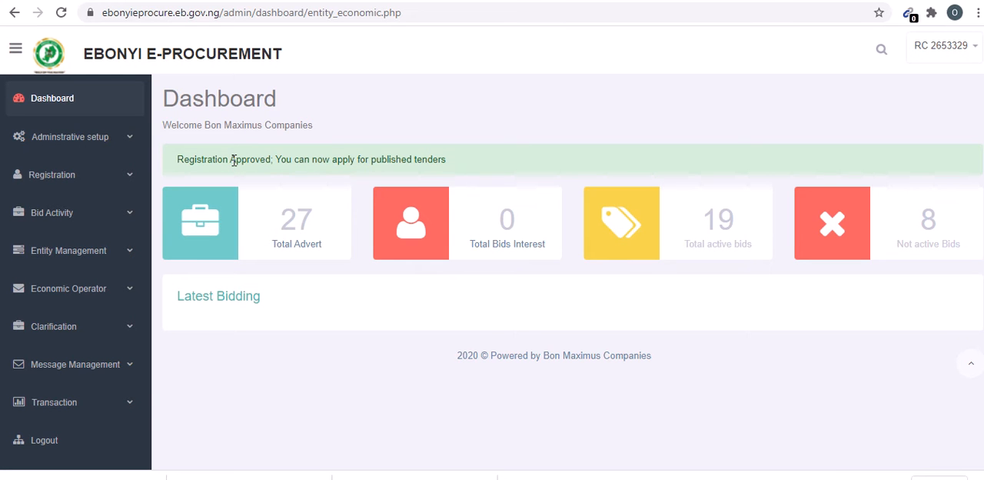
click(132, 179)
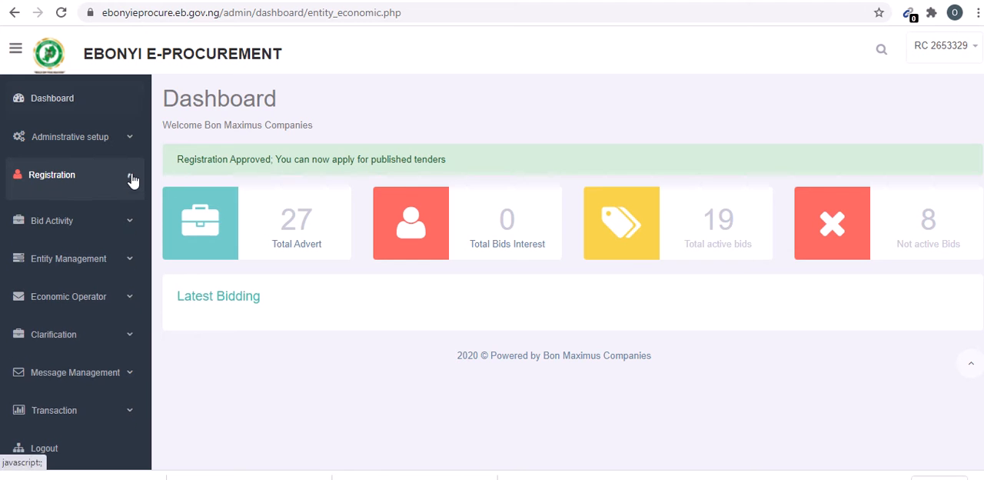
click(56, 212)
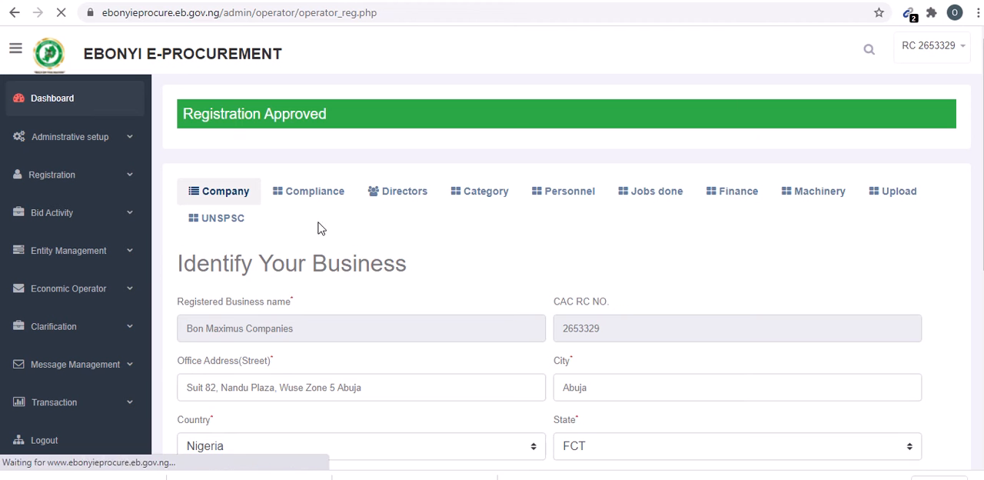
click(219, 224)
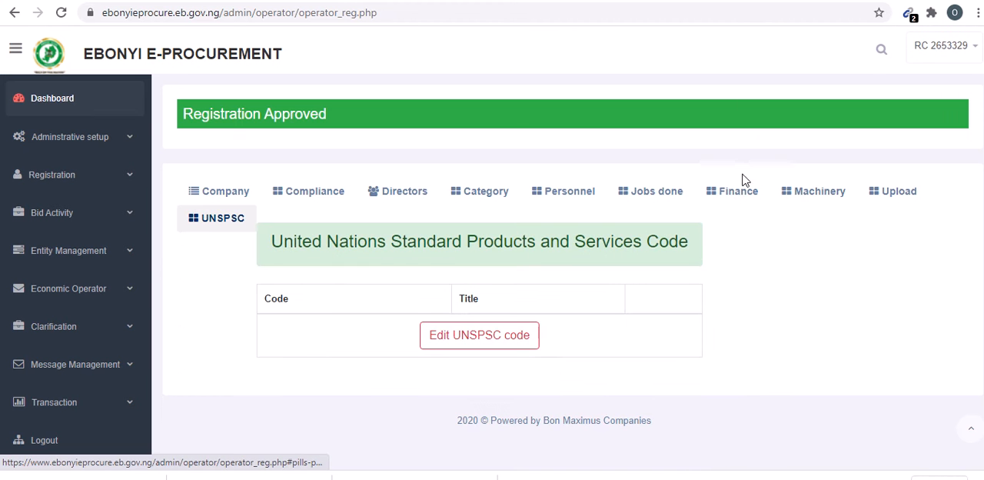
click(457, 345)
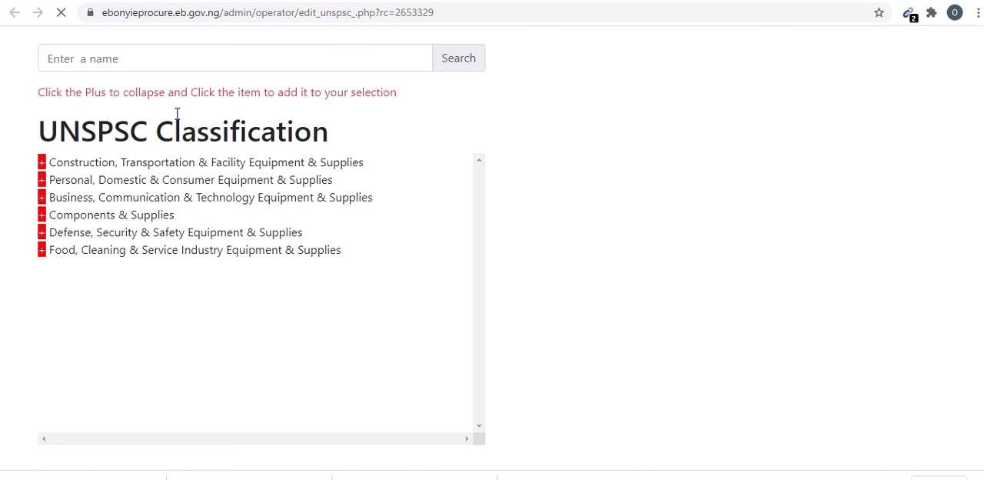
- Search the UNSPSC classification for "construction" and add Building and Facility Construction and Maintenance Services to the choices
click(123, 61)
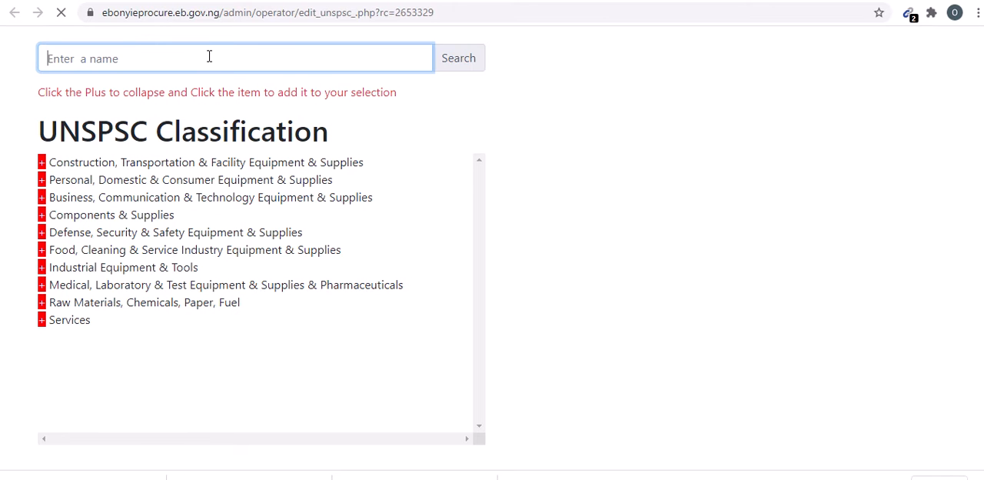
text(constr)
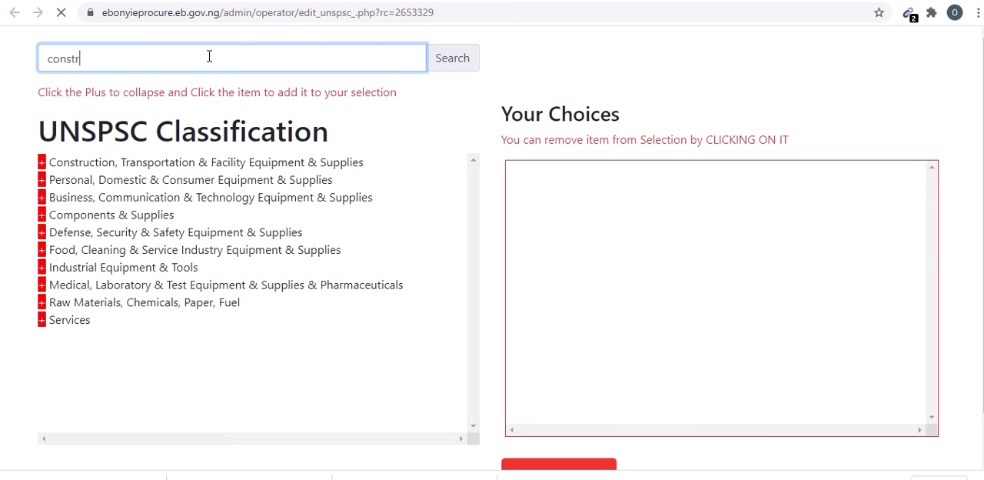
text(ucty)
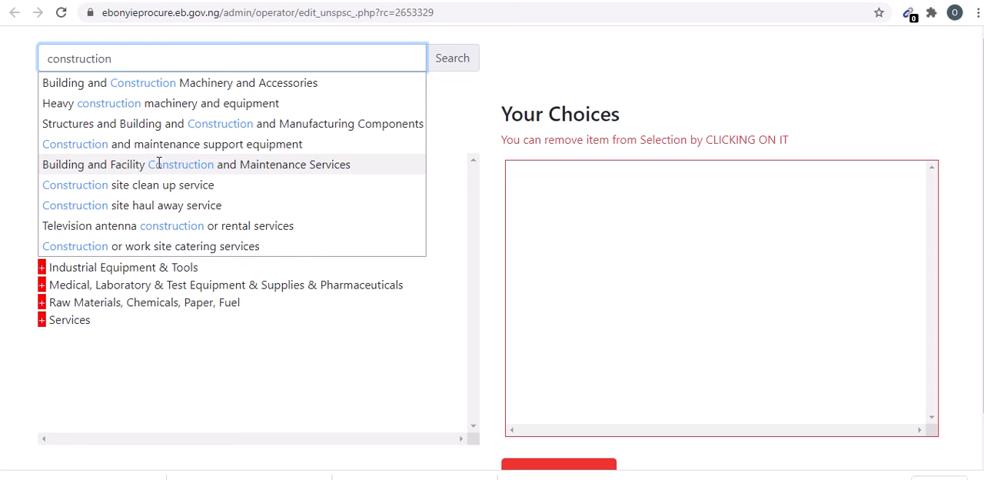
click(210, 164)
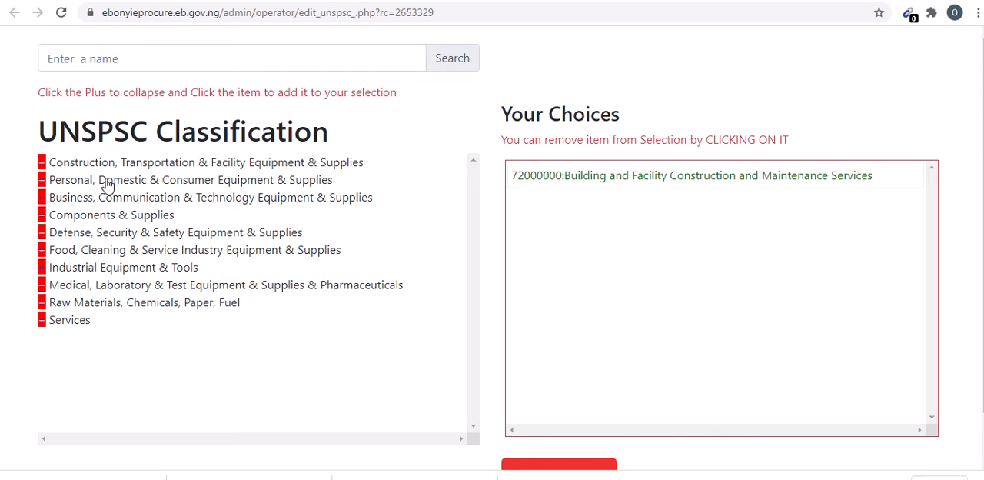
- Expand Construction, Transportation & Facility Equipment & Supplies down to the classes under Building and Construction Machinery and Accessories
click(42, 165)
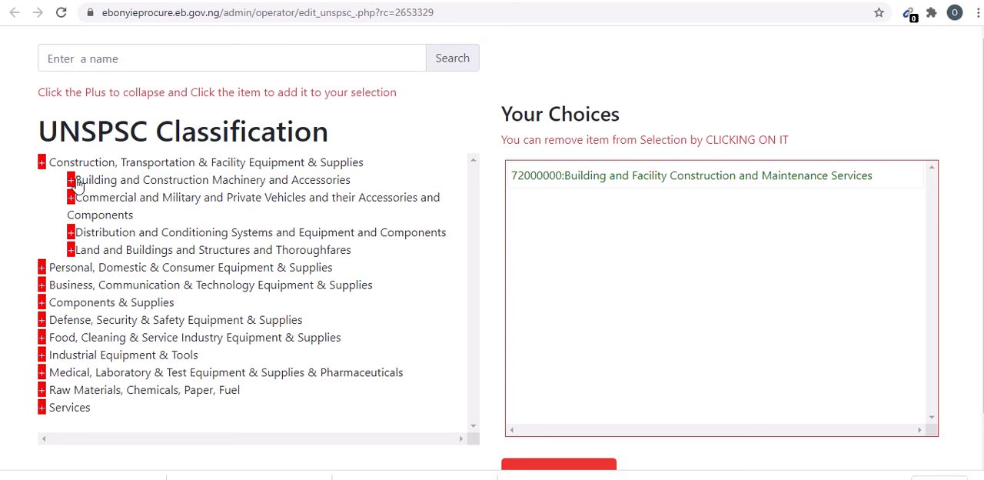
click(72, 180)
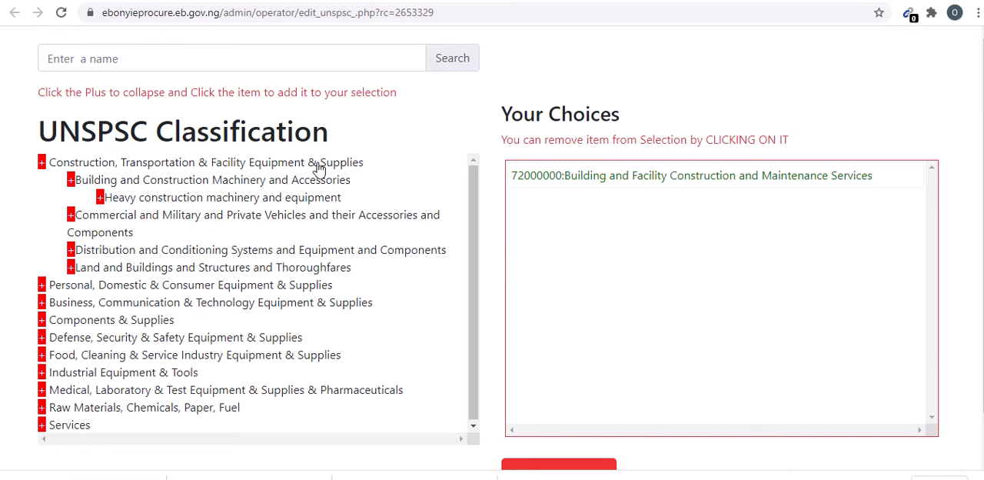
- Search the classification for "clothing", add Clothing to the choices and submit the UNSPSC selection
click(127, 59)
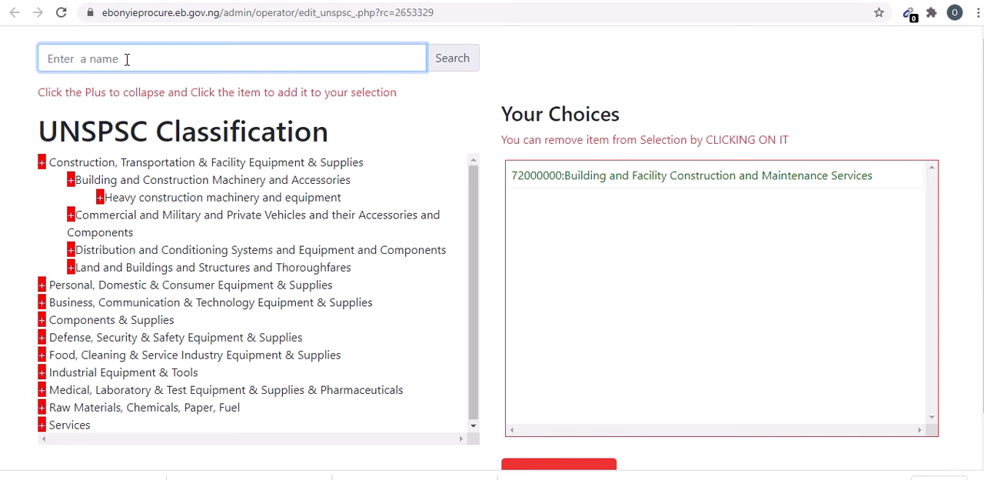
text(m)
key(BackSpace)
text(clothings)
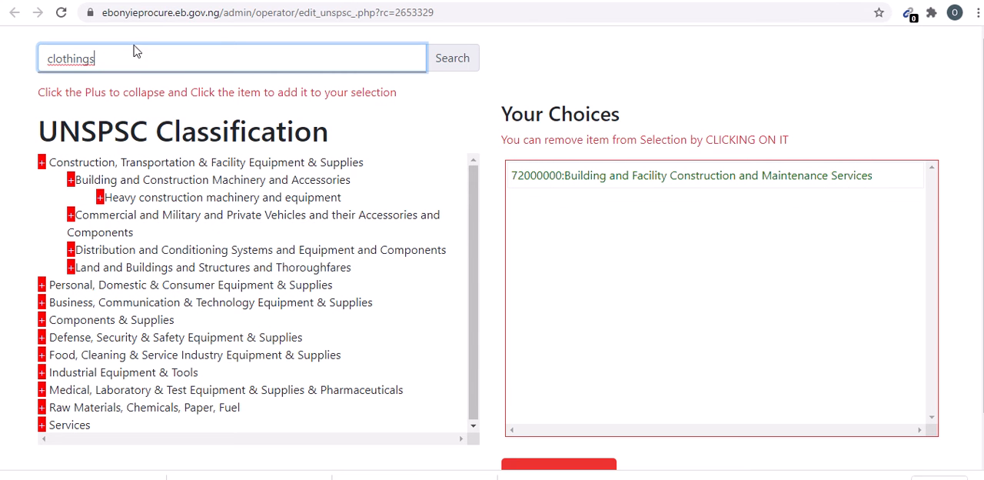
key(BackSpace)
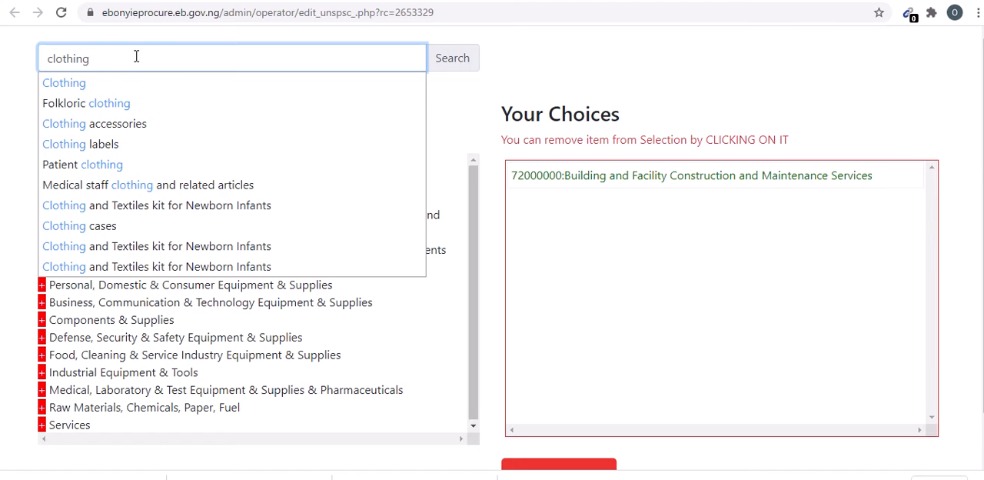
click(56, 82)
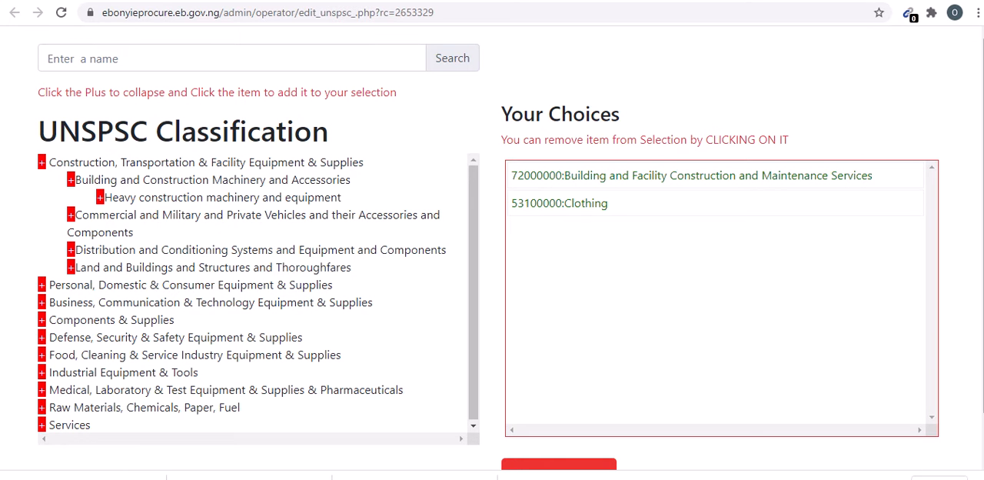
scroll(575, 289, down, 1)
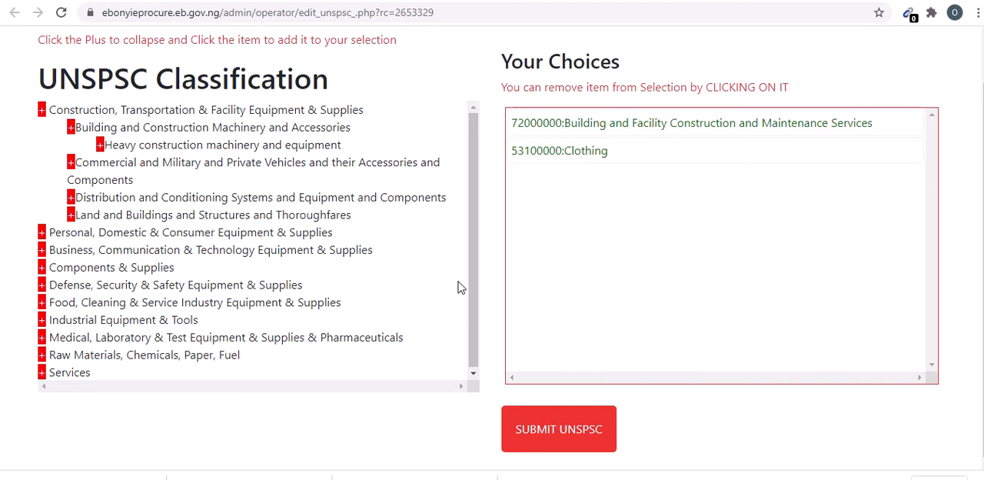
click(542, 424)
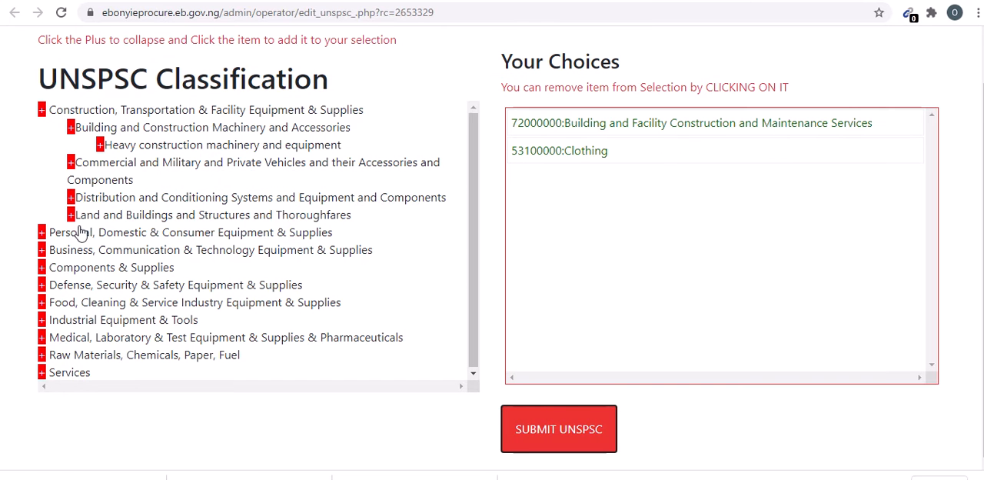
- Add Components & Supplies to the choices and remove it from the selection again
click(98, 269)
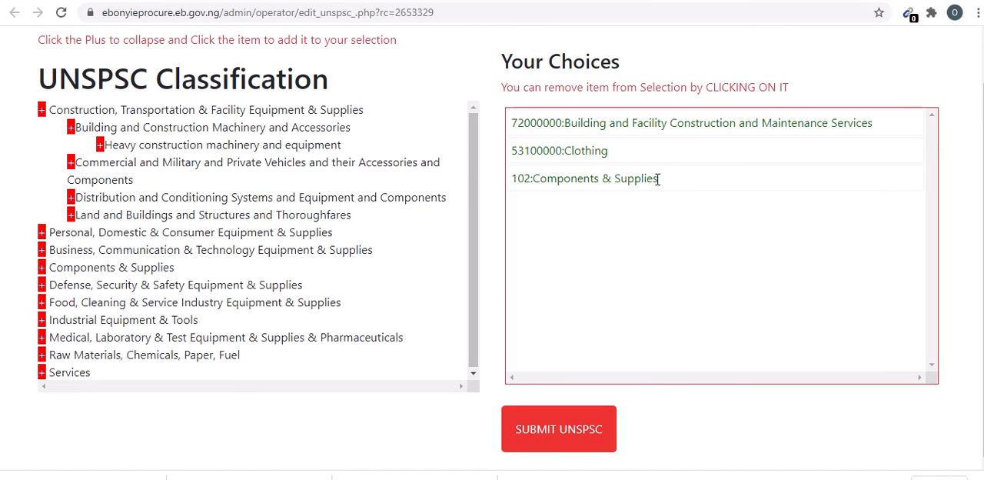
drag(658, 178, 452, 180)
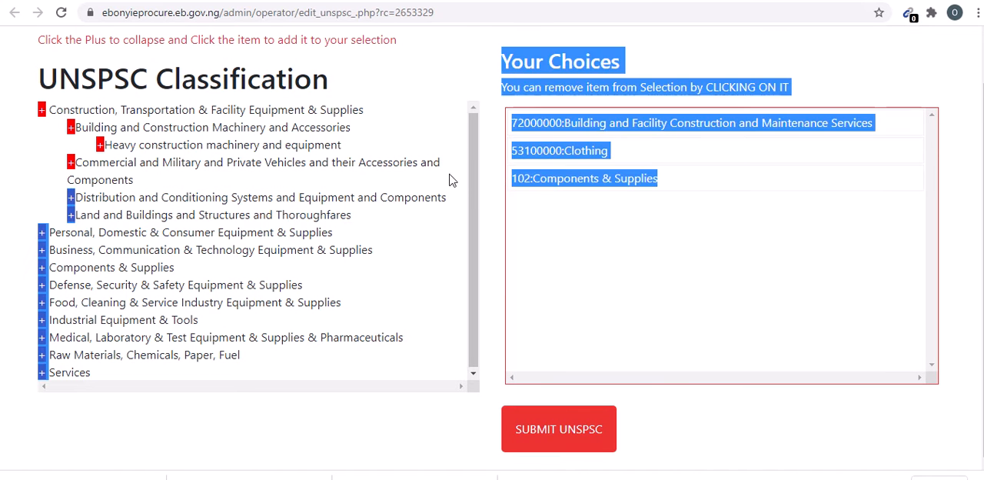
click(742, 227)
drag(659, 180, 498, 192)
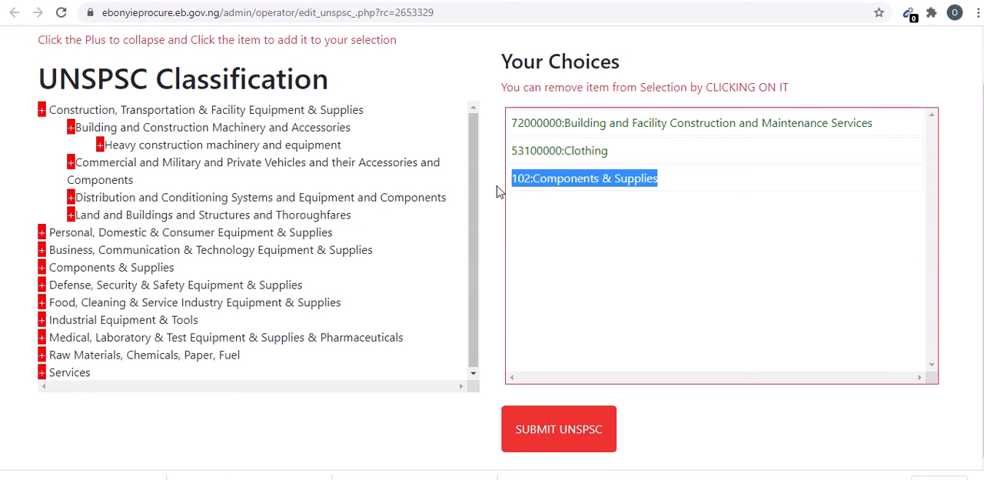
click(617, 183)
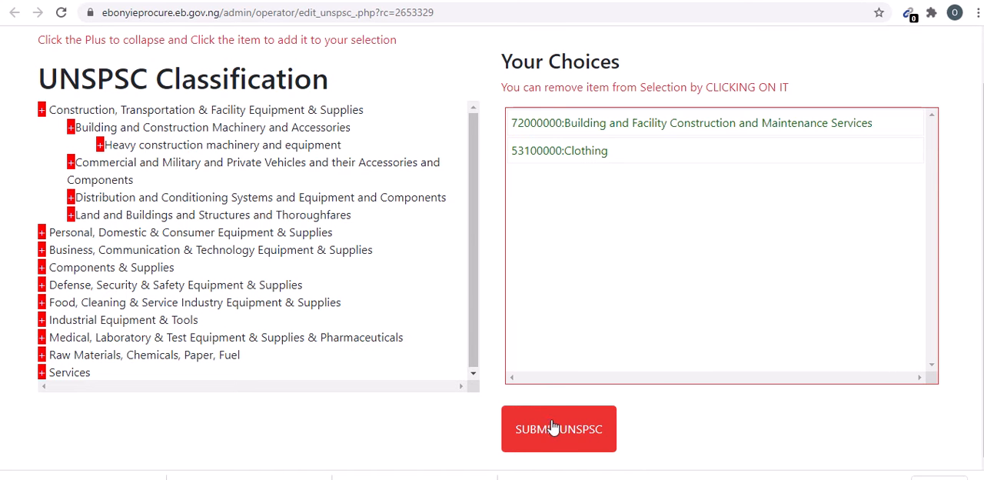
- Add Information Technology Broadcasting and Telecommunications from the Business, Communication & Technology category and submit the UNSPSC choices
click(42, 251)
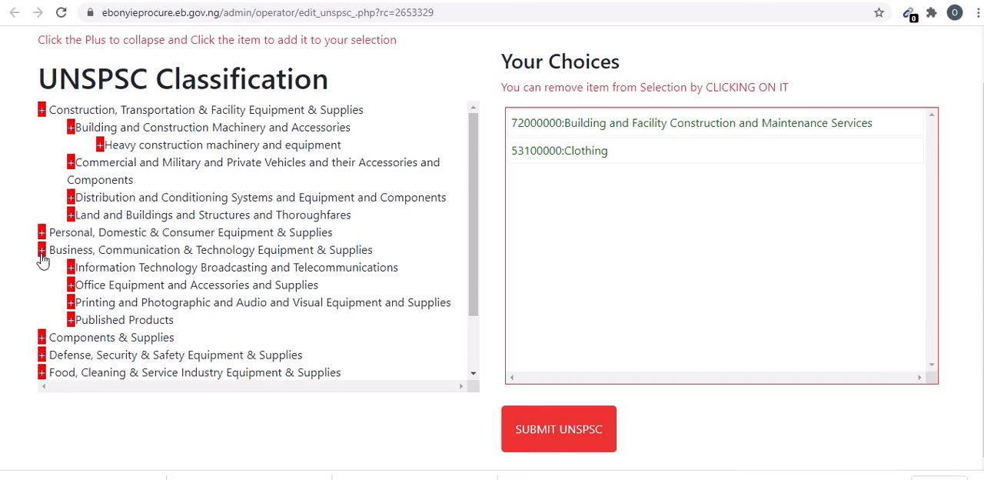
click(112, 272)
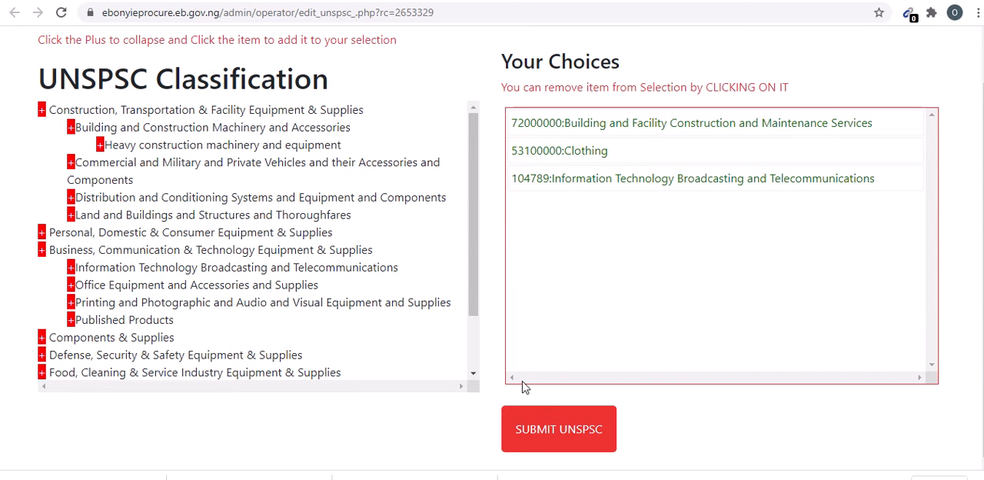
click(558, 425)
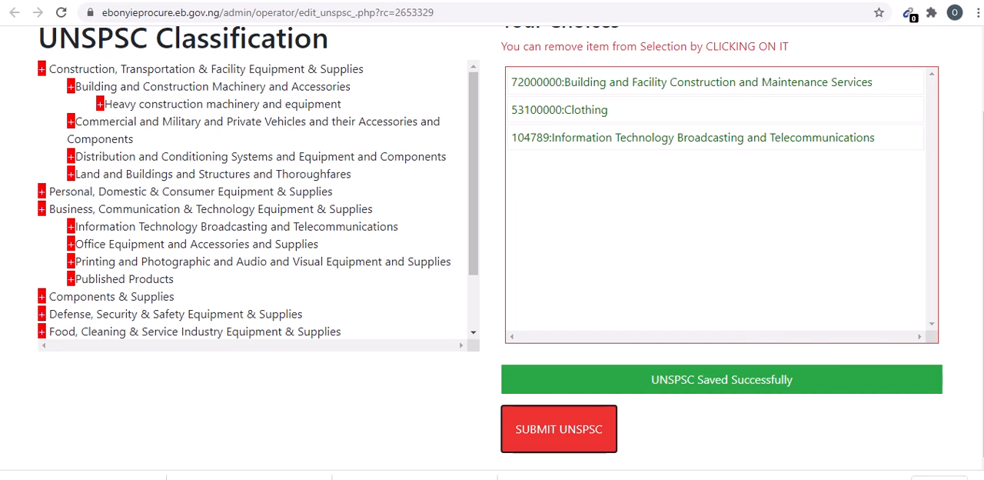
drag(983, 138, 982, 64)
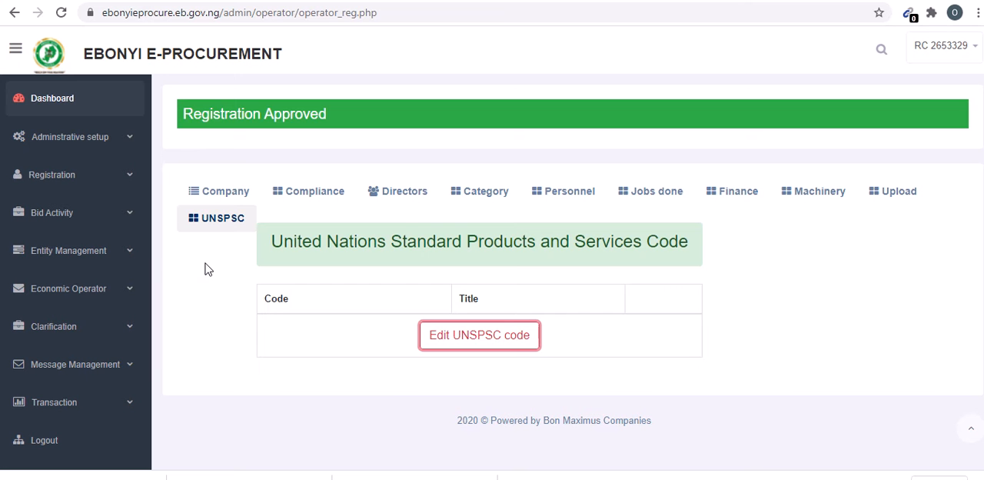
- Reload the company's registration page and review its list of saved UNSPSC codes
right_click(206, 268)
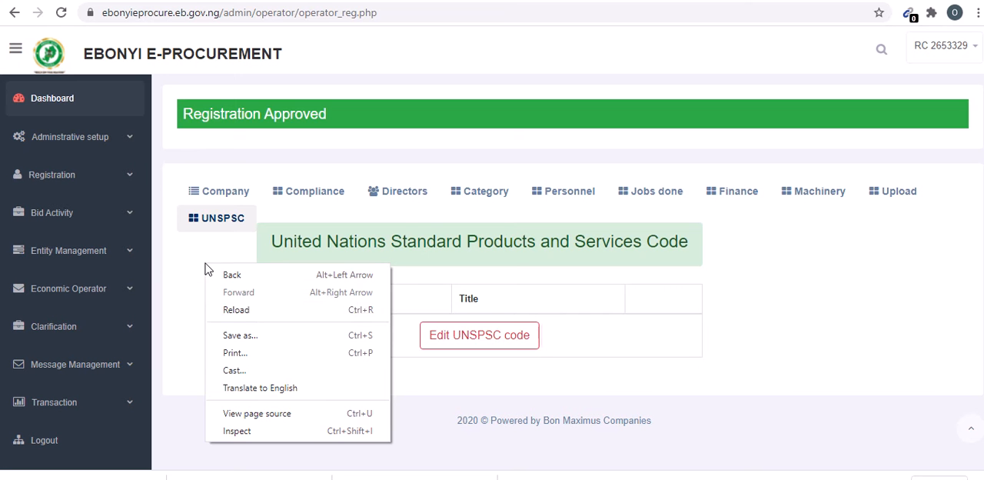
click(236, 309)
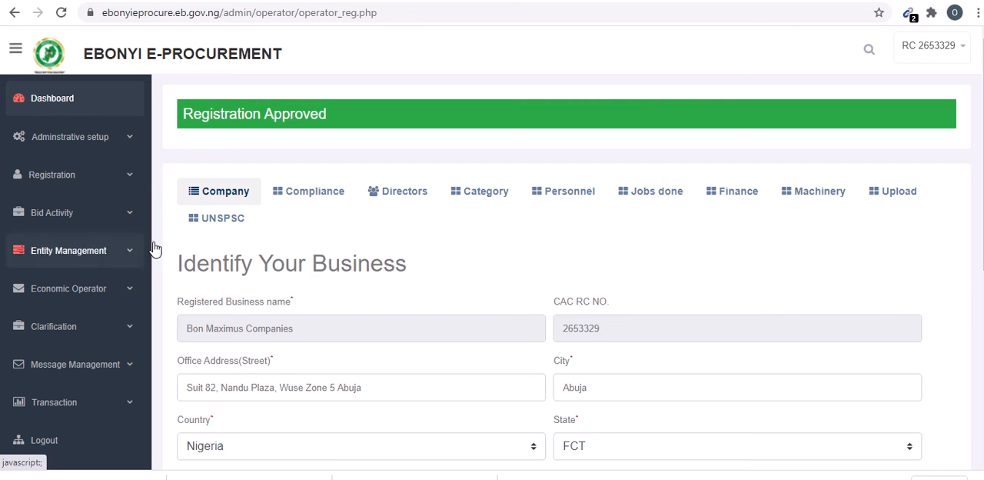
click(215, 225)
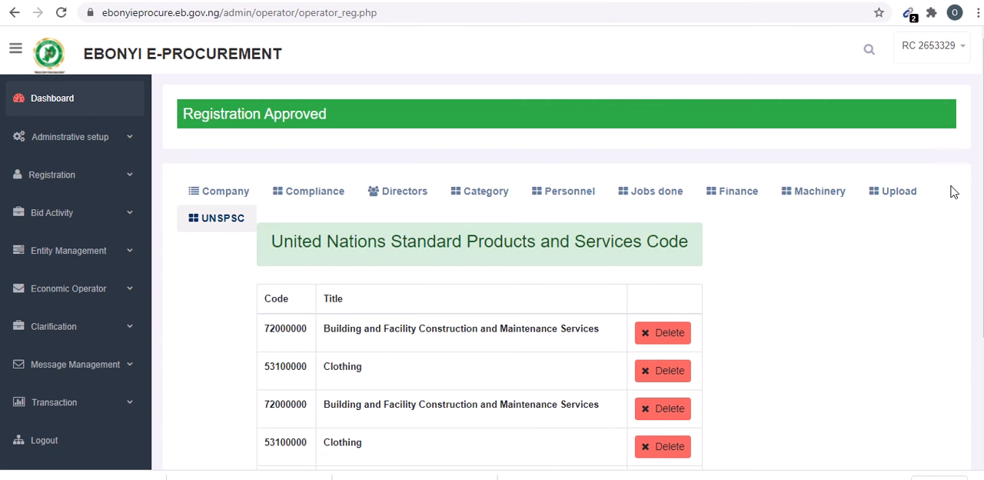
scroll(953, 191, down, 2)
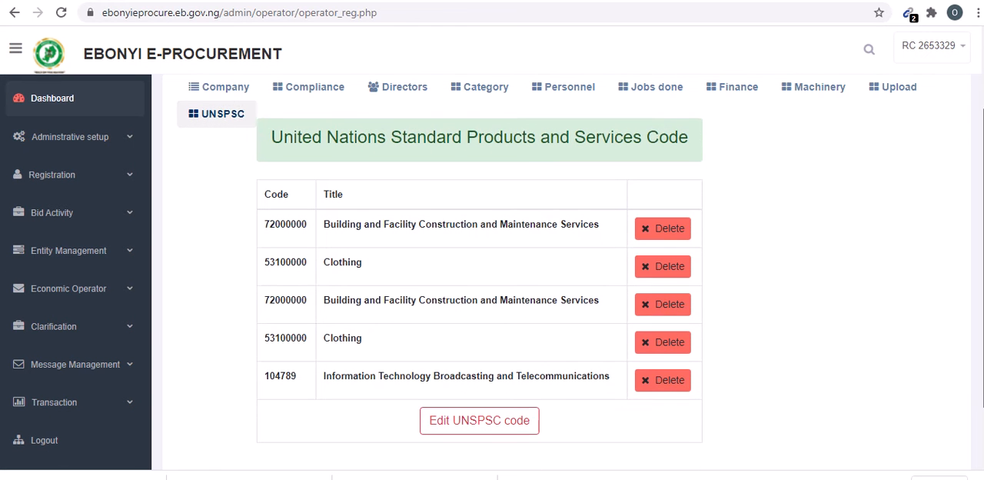
- Delete the duplicate Clothing and Building and Facility Construction and Maintenance Services entries from the saved UNSPSC codes
click(654, 262)
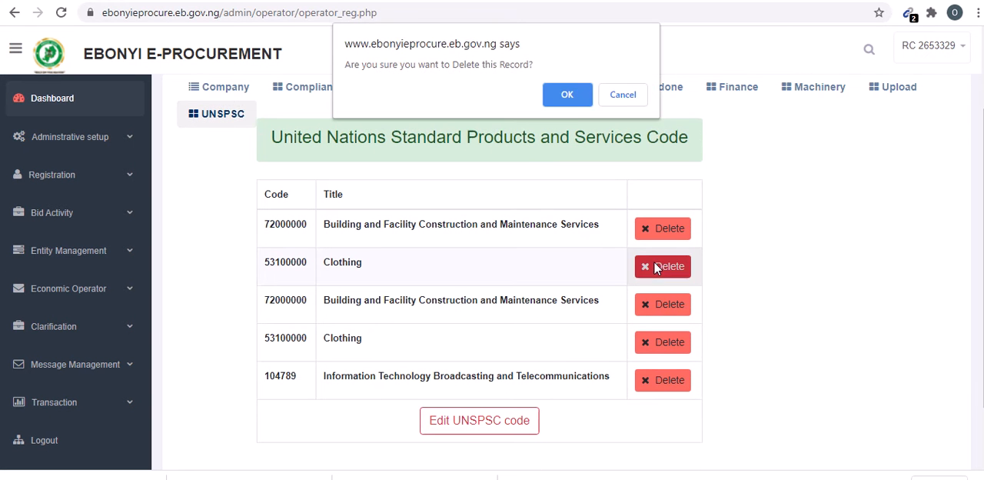
click(571, 98)
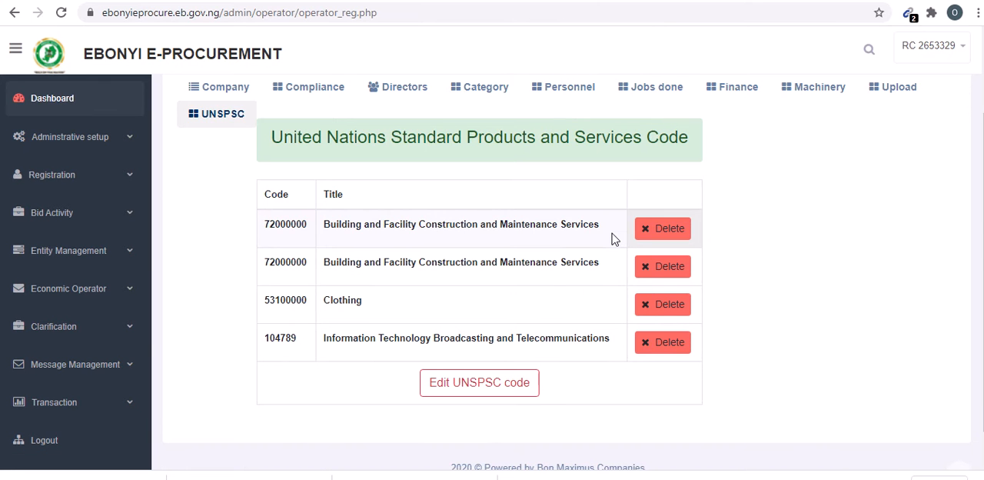
click(654, 264)
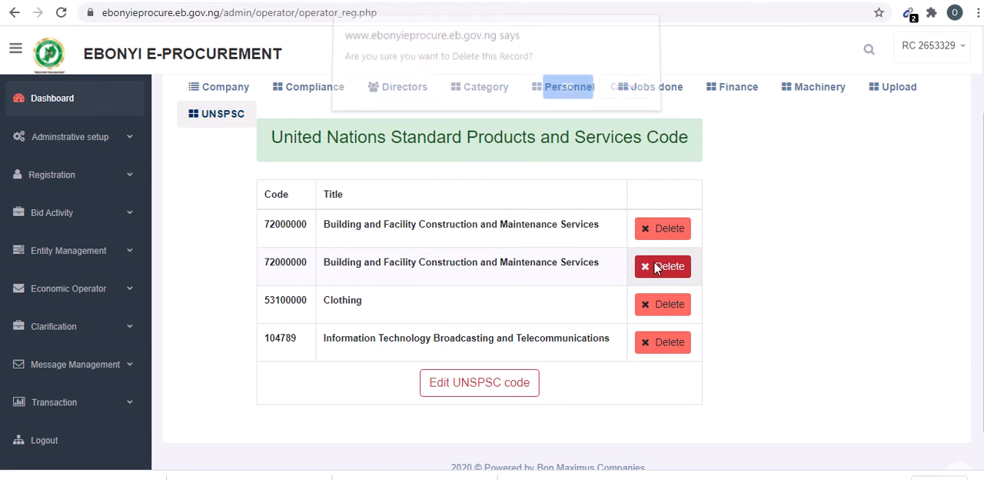
click(567, 100)
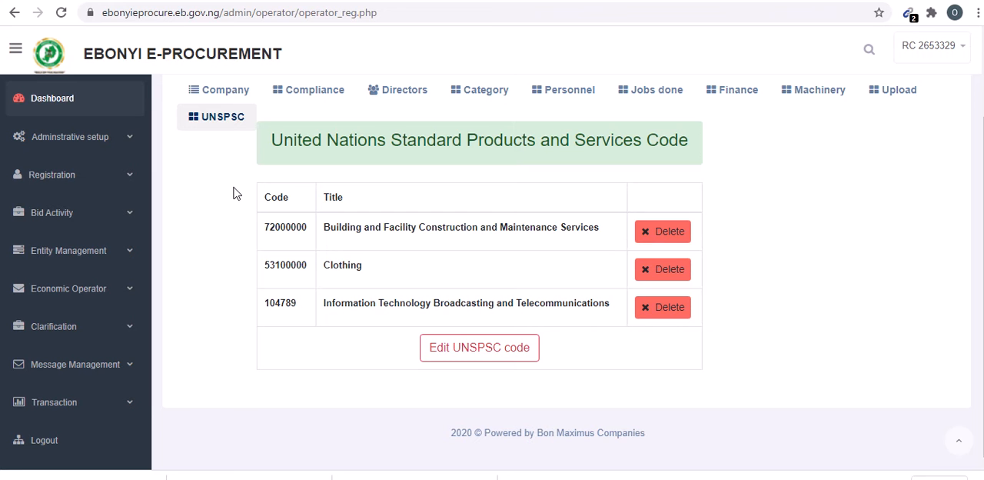
- Open the tender advertisements under Bid Activity and look through the published tenders
click(129, 216)
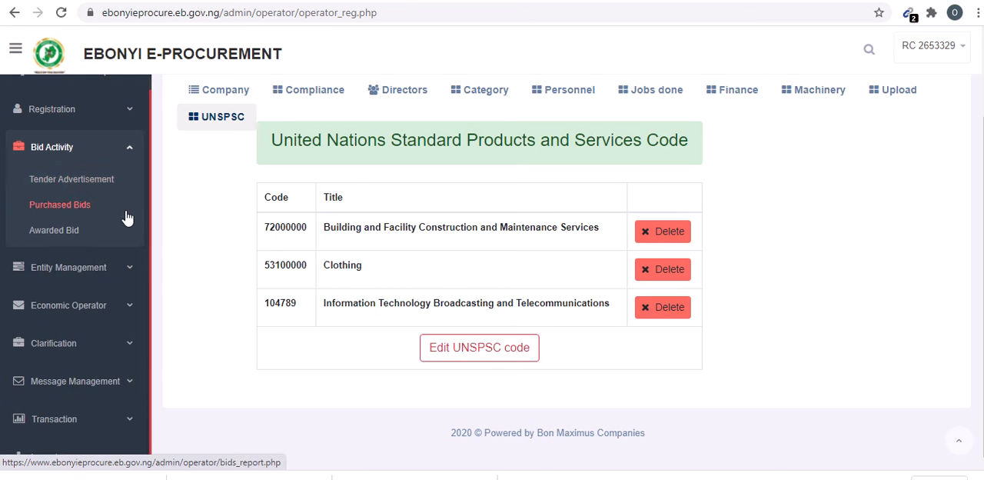
click(79, 179)
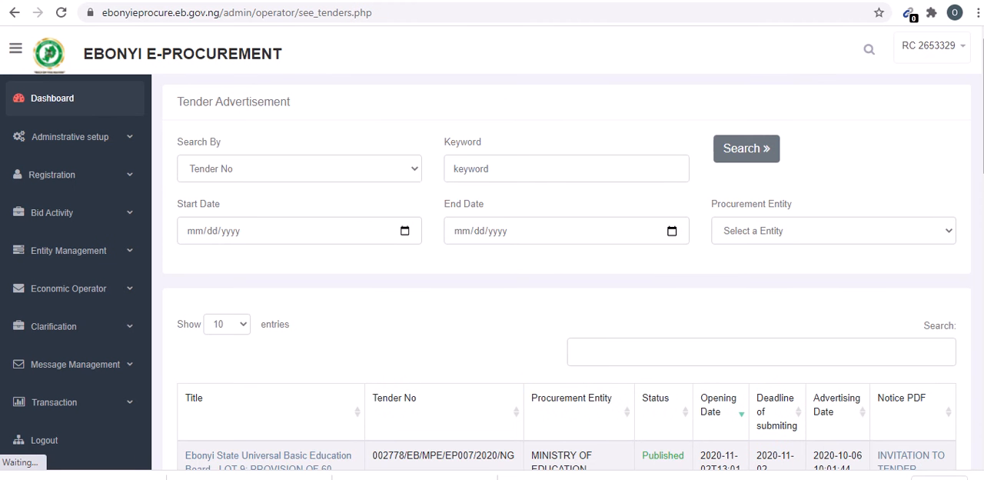
scroll(566, 273, down, 5)
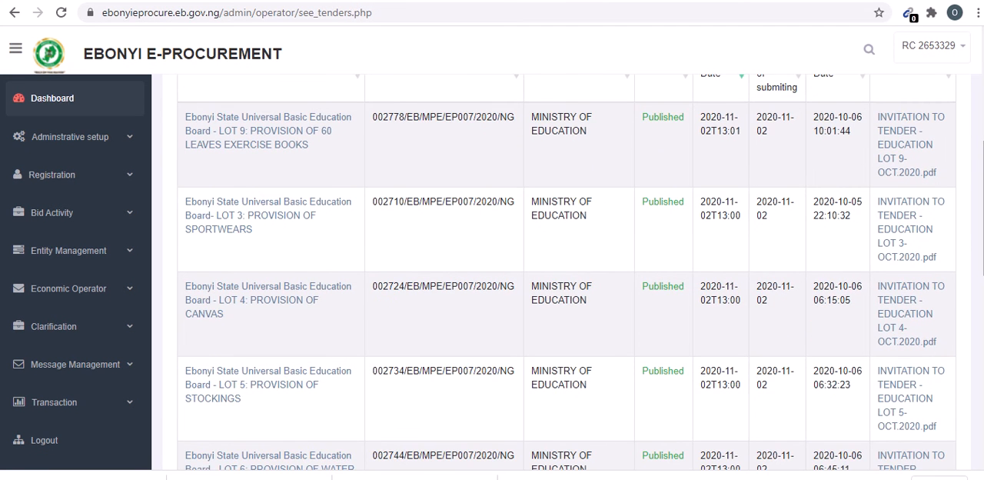
scroll(566, 273, up, 2)
scroll(566, 273, down, 2)
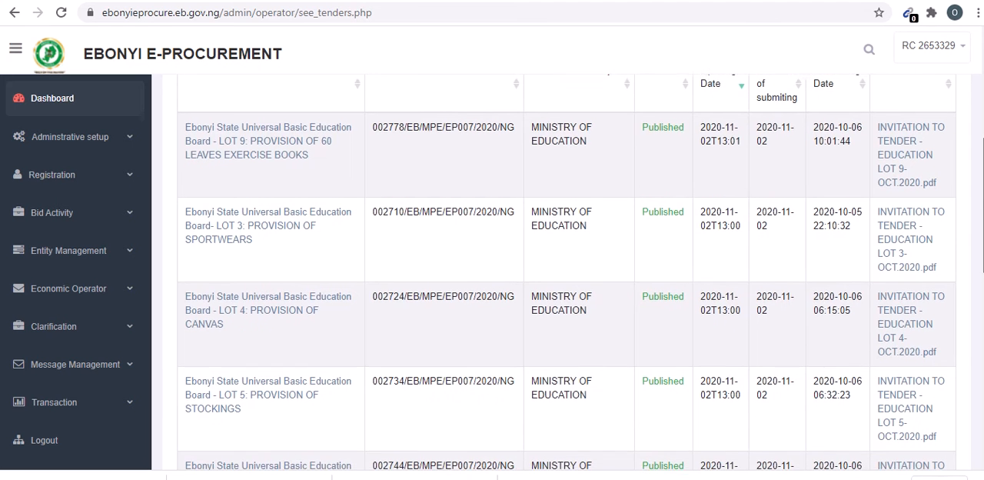
scroll(567, 273, down, 1)
scroll(755, 365, up, 5)
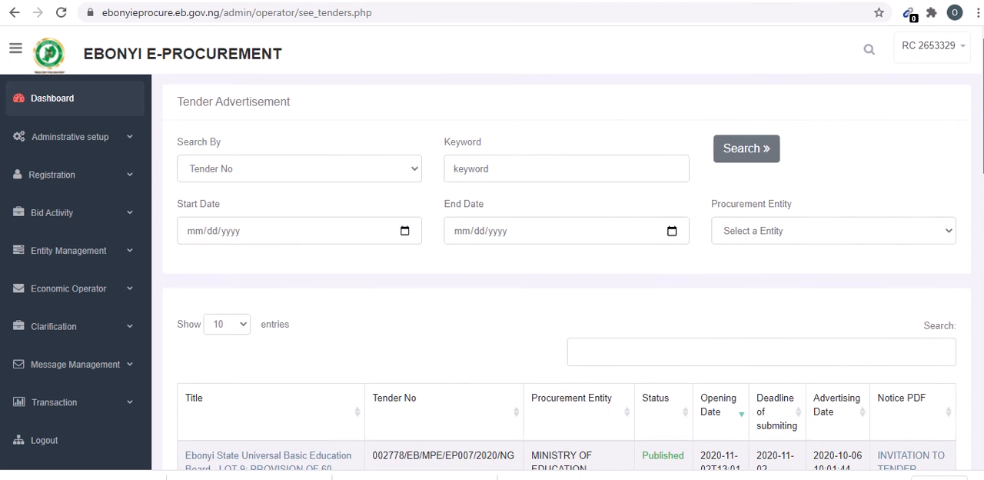
- Search the tender advertisements for the procurement entity Ministry of Youths and Sports
click(721, 349)
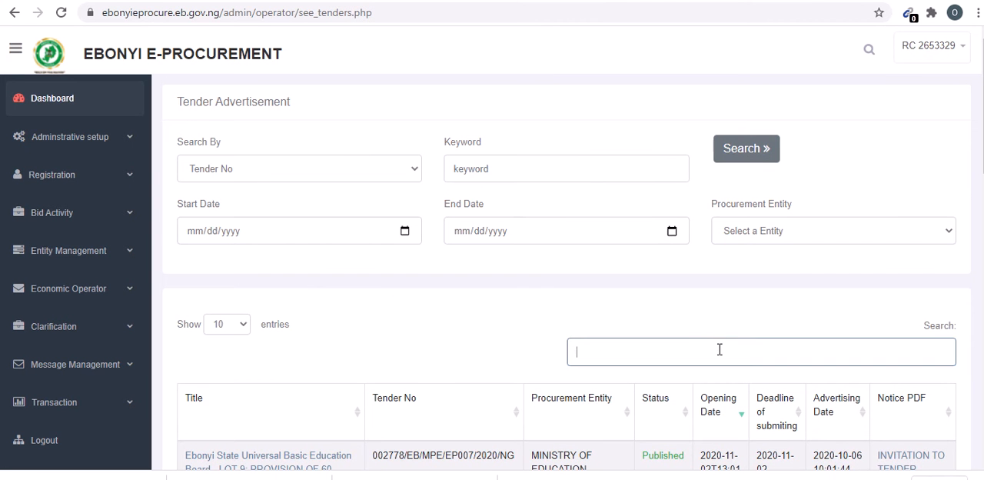
click(763, 233)
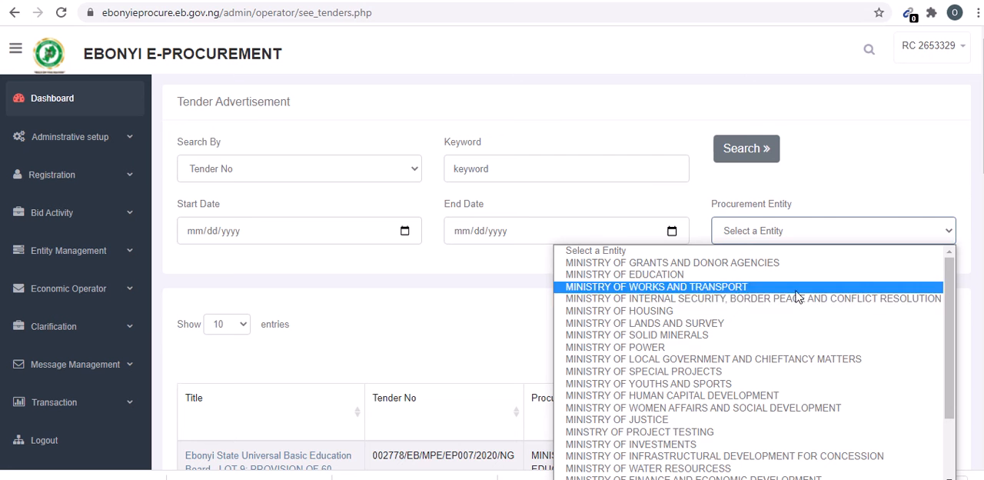
click(659, 390)
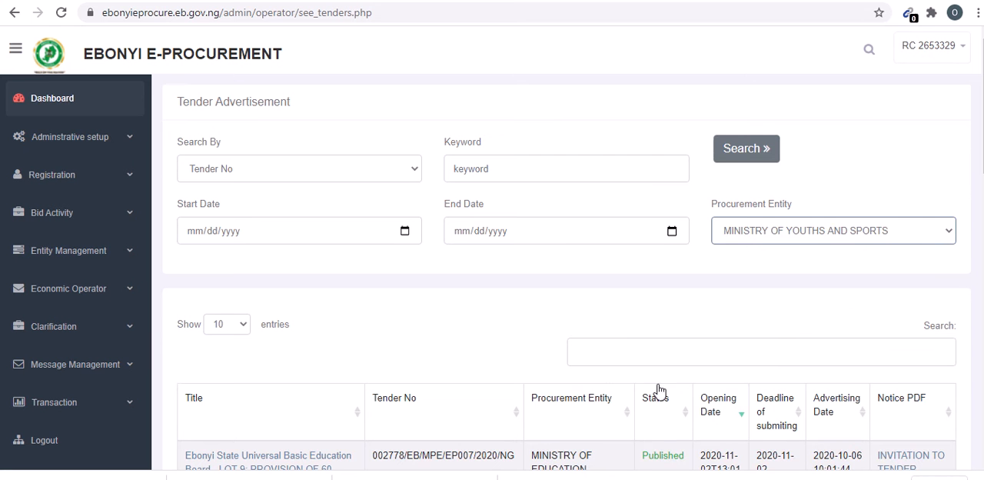
click(748, 148)
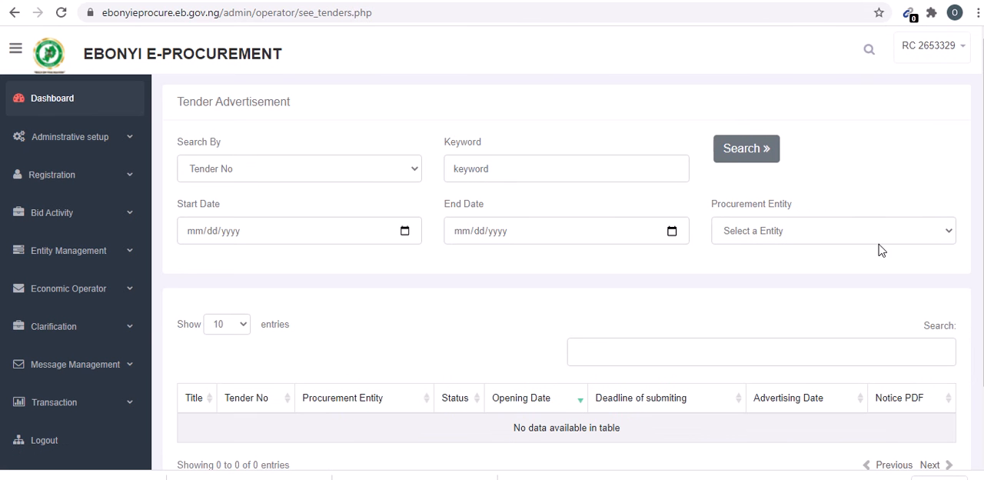
click(809, 230)
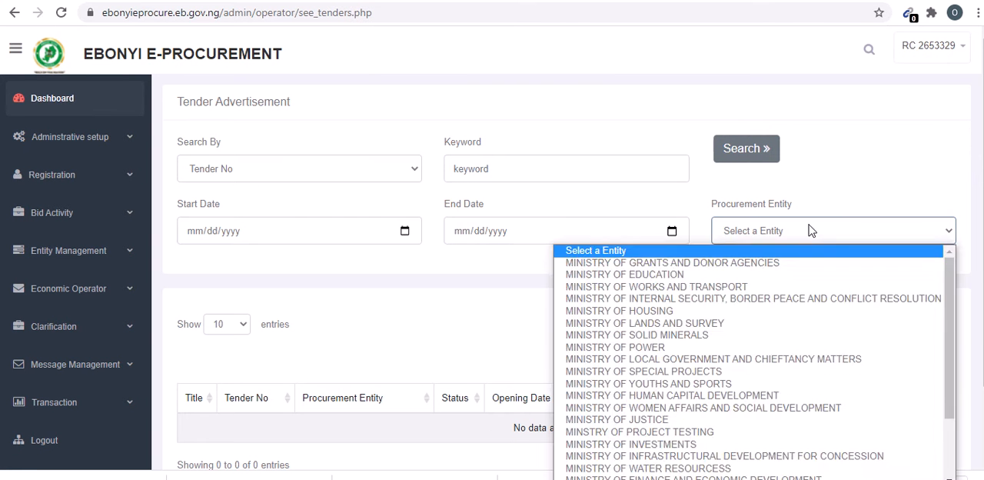
click(746, 229)
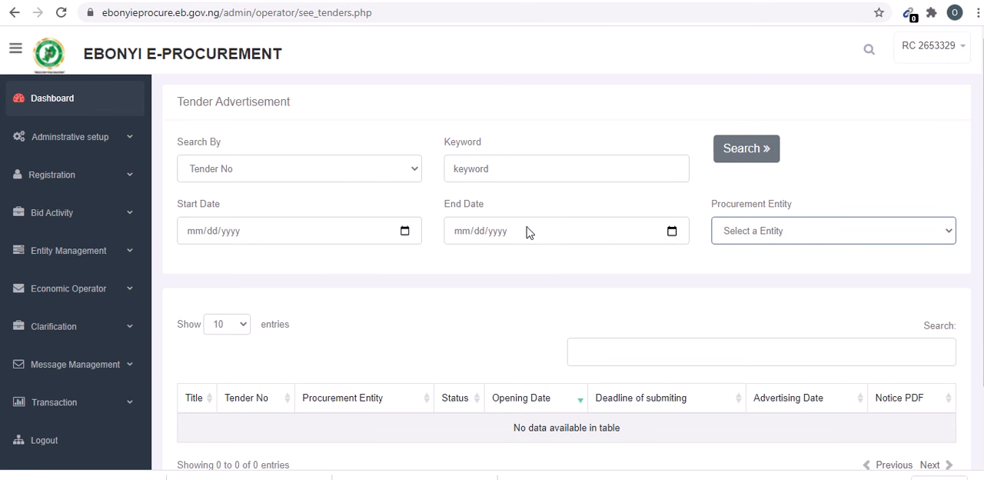
- Search the tender advertisements by tender number with the keyword youth
click(551, 168)
text(youth)
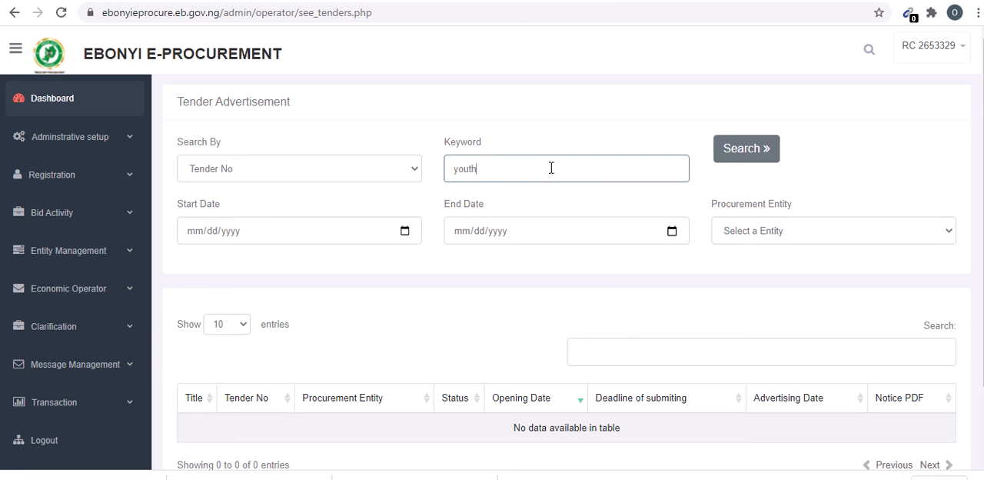
click(748, 148)
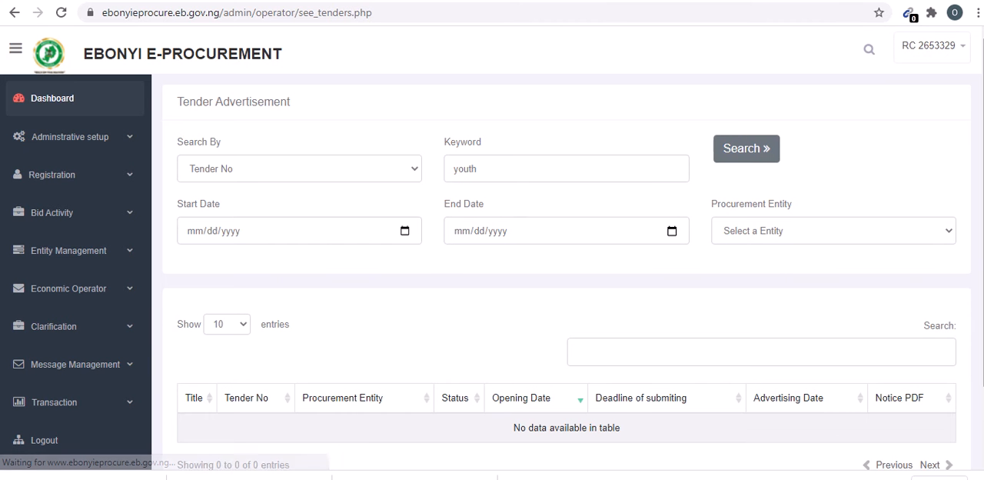
scroll(686, 227, down, 2)
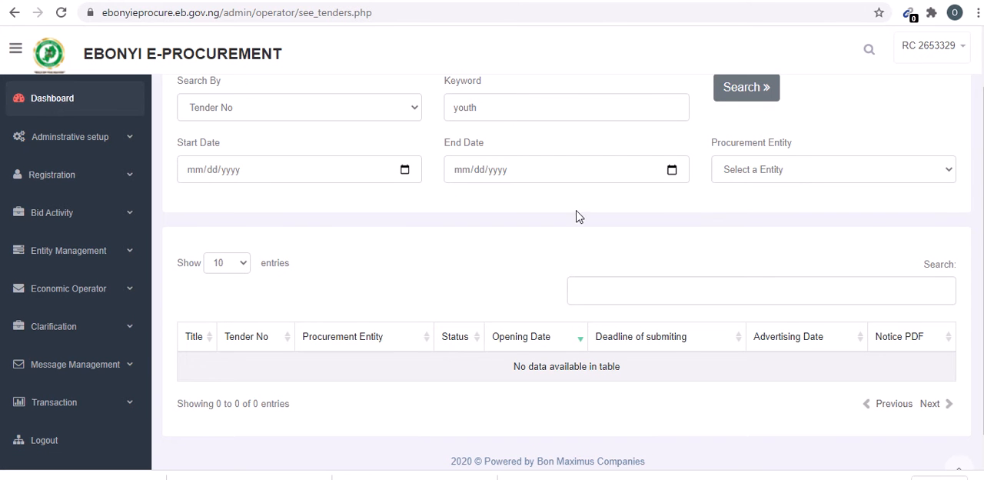
- Reload the tender search page, allow the form to be resubmitted, and check the results table
right_click(570, 238)
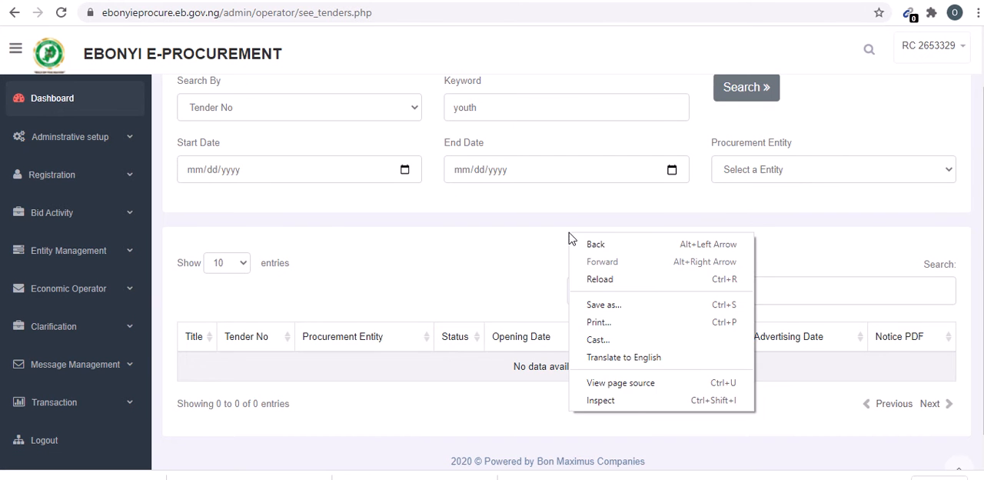
click(599, 280)
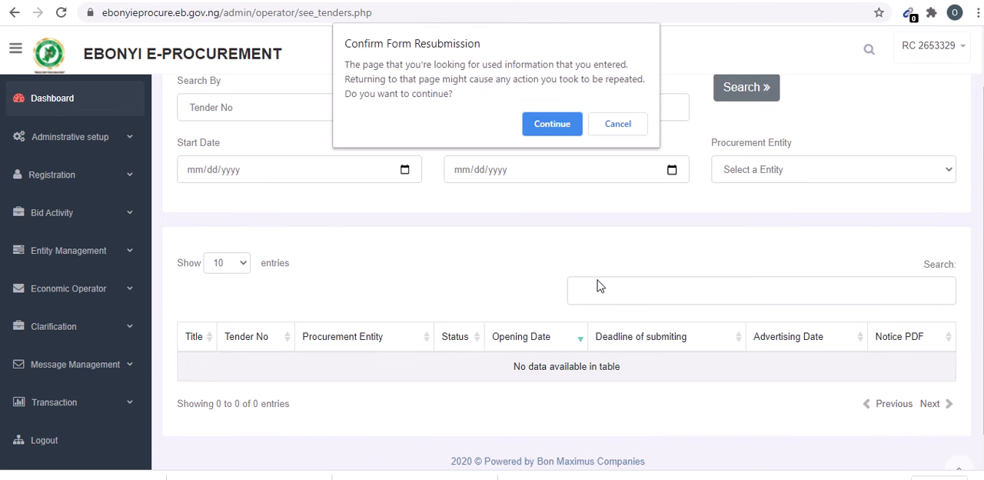
click(538, 124)
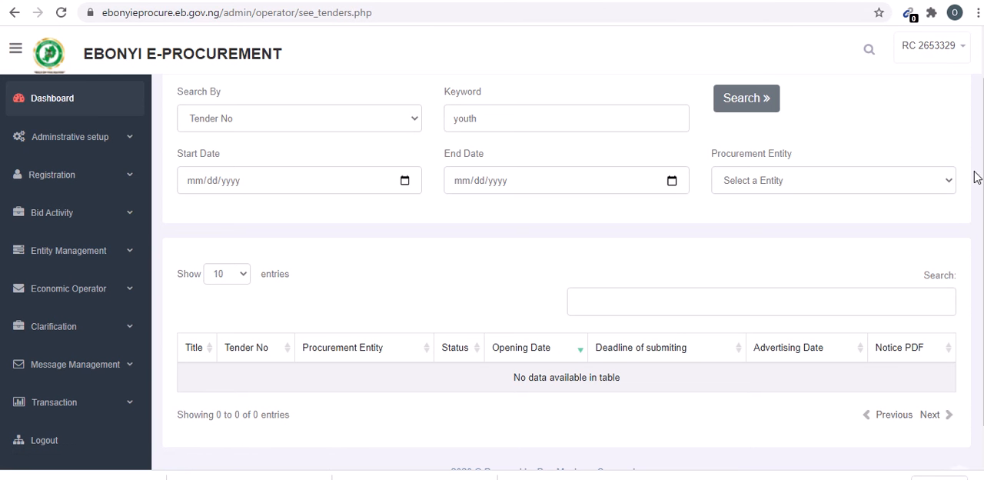
scroll(981, 163, down, 1)
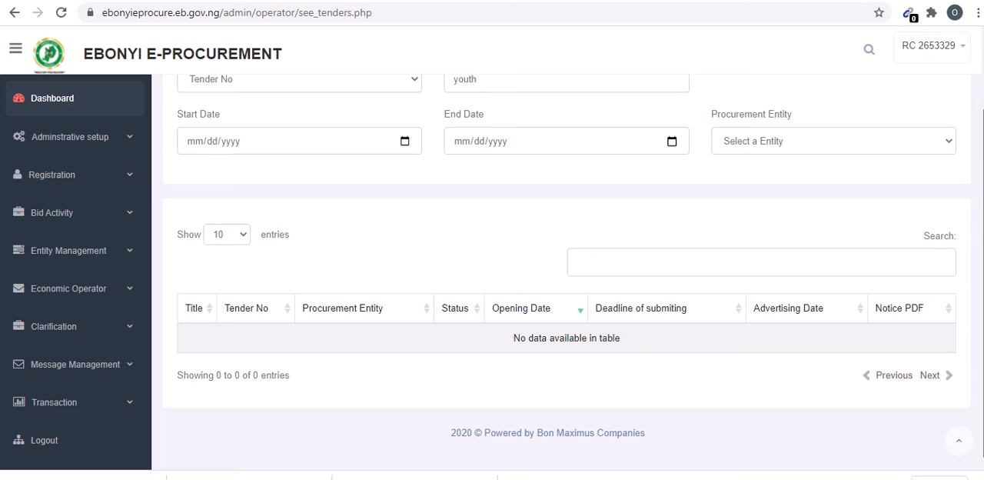
- Reopen the unfiltered Tender Advertisement list under Bid Activity and look through both pages of published and expired tenders
click(133, 215)
scroll(125, 220, down, 1)
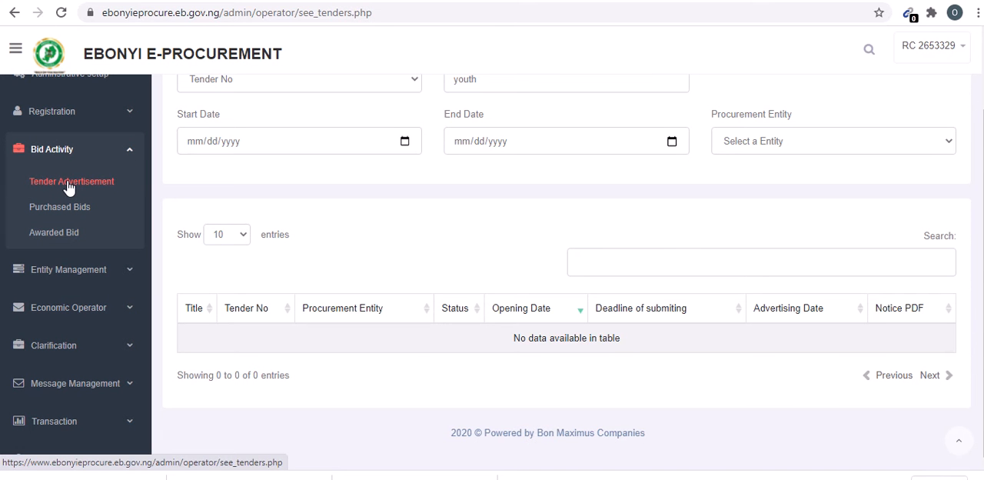
click(68, 183)
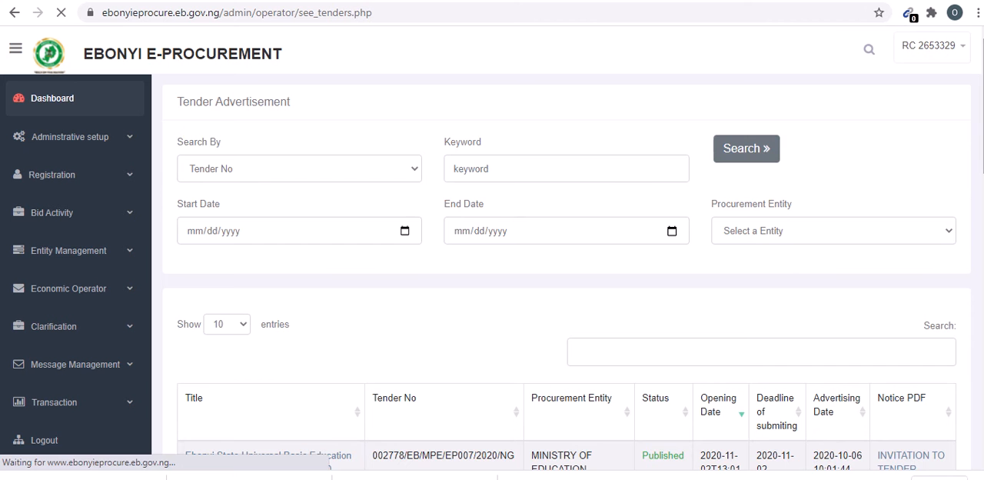
scroll(566, 270, down, 4)
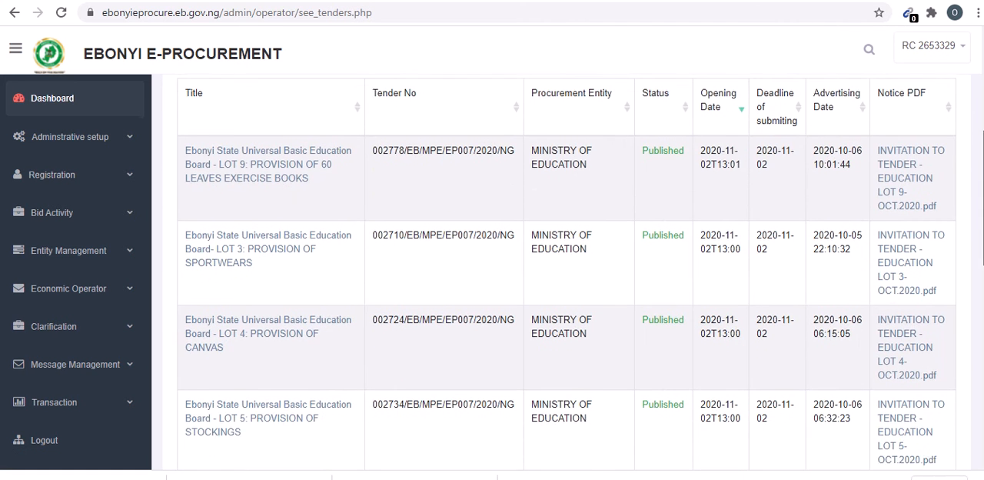
scroll(566, 270, down, 4)
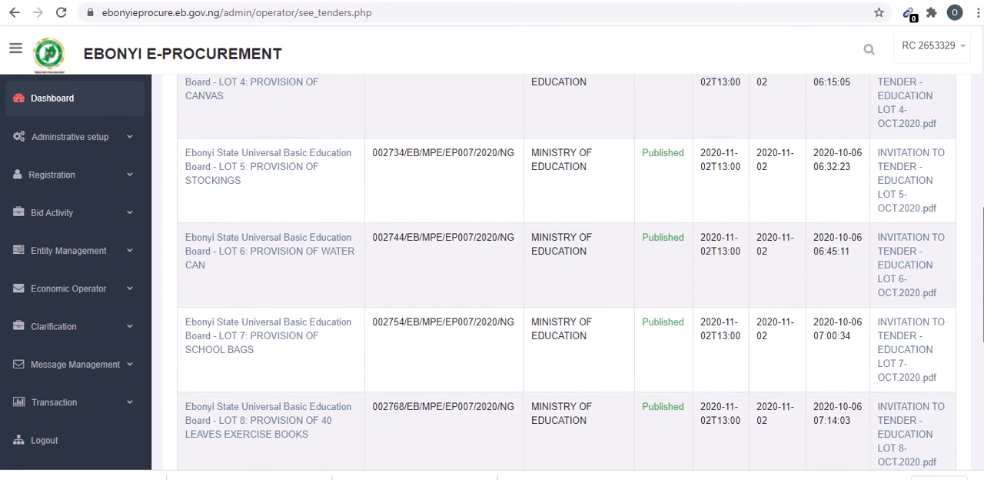
scroll(567, 271, down, 3)
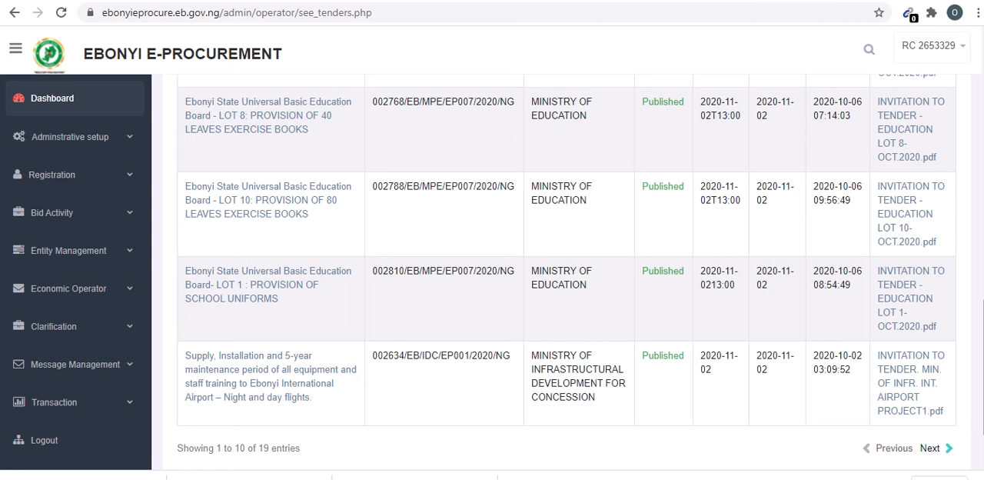
click(951, 449)
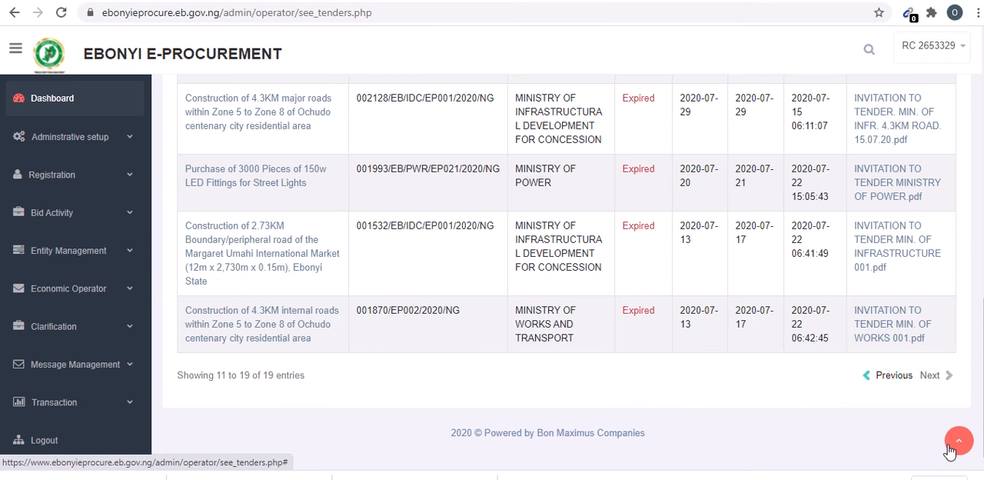
click(953, 446)
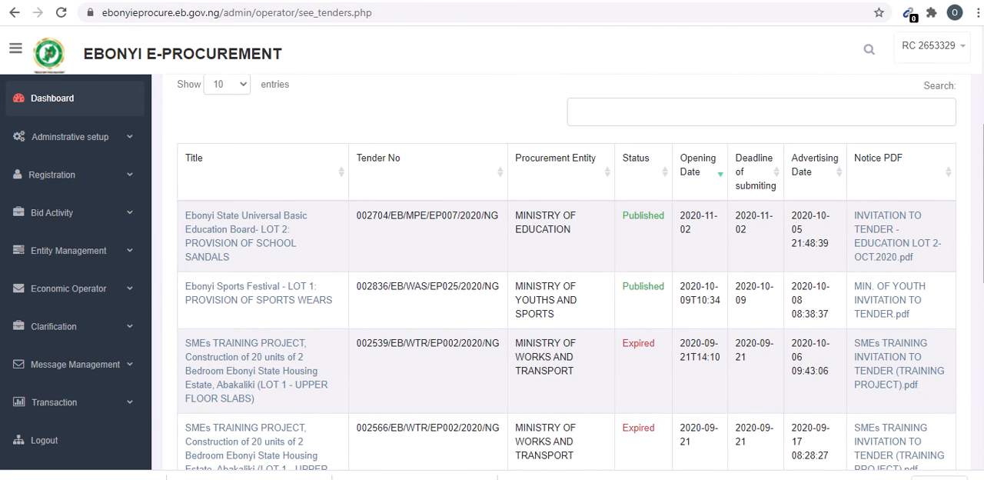
scroll(629, 223, down, 1)
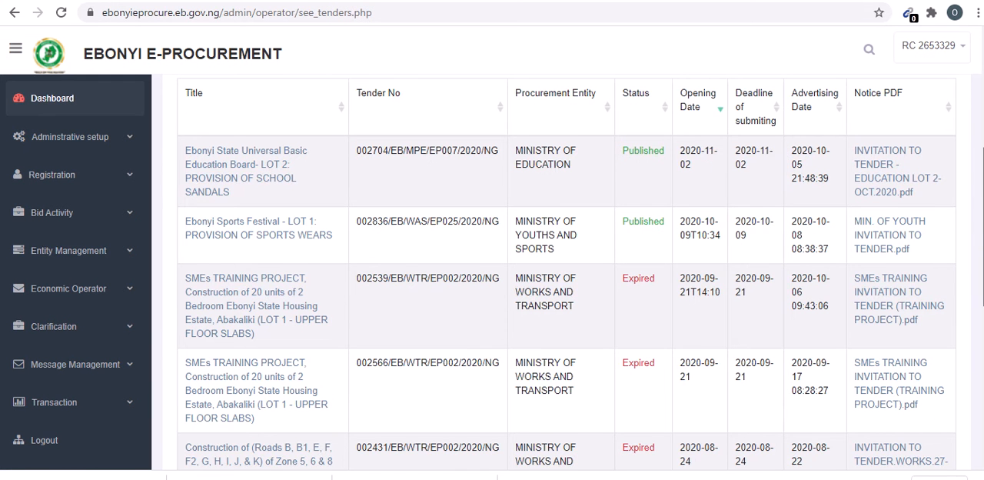
scroll(728, 224, up, 3)
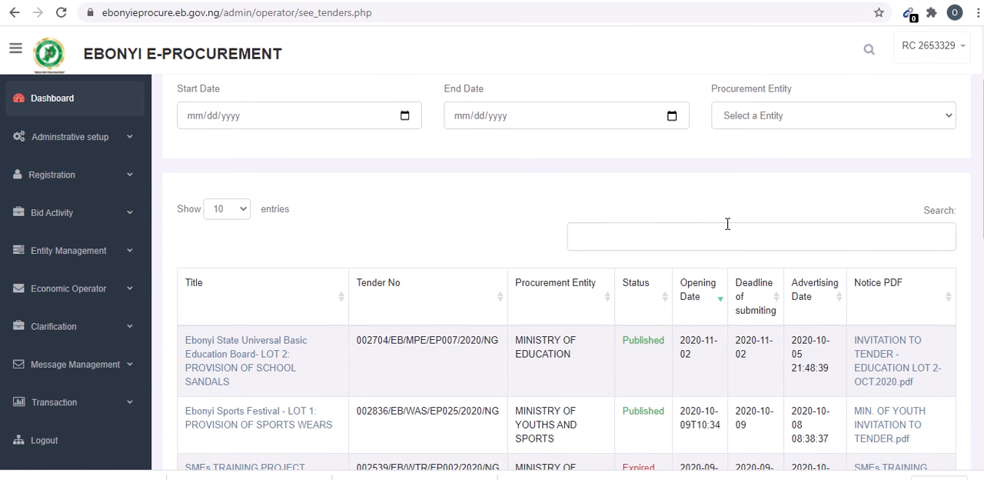
- Filter the tender table with the text "you" and examine the matching entry
click(723, 235)
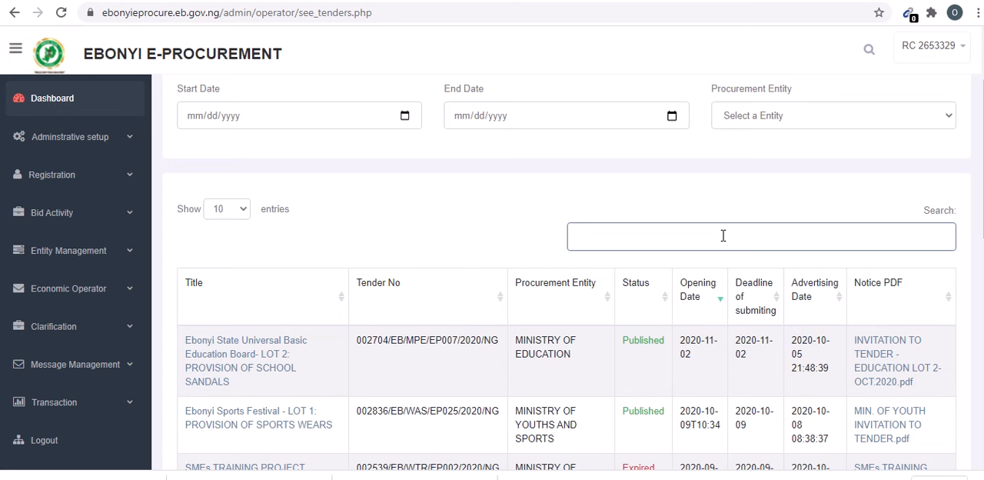
text(y)
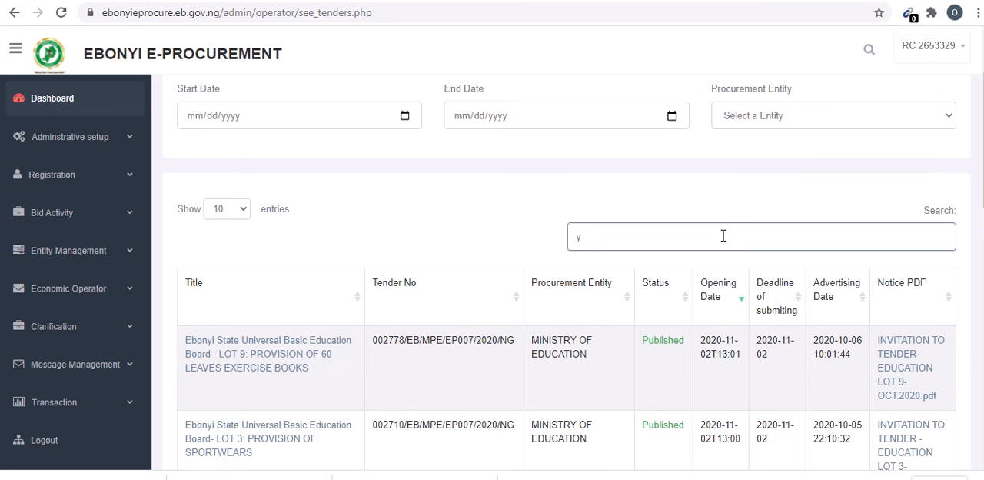
text(o)
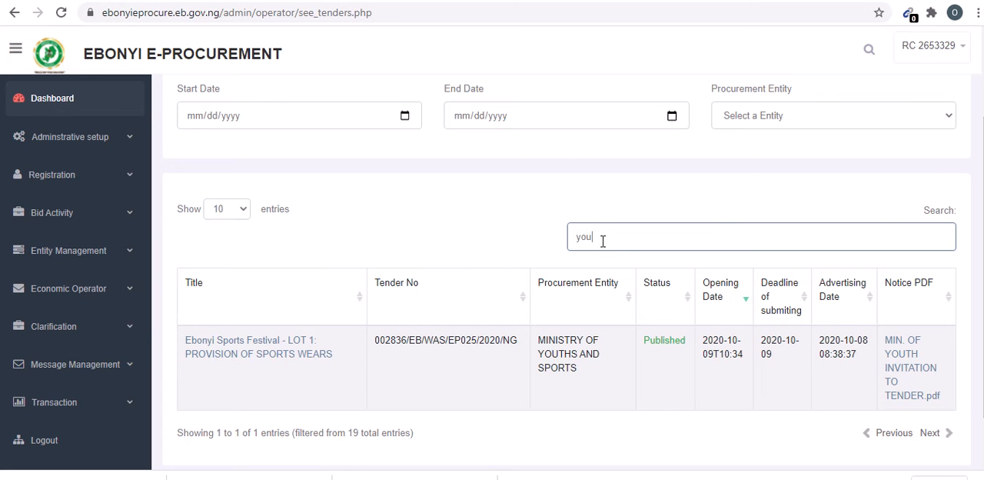
text(u)
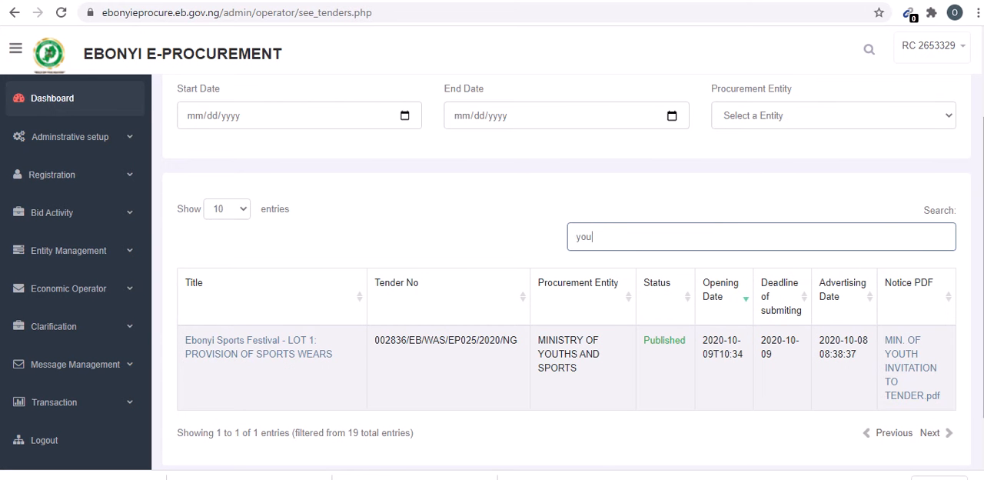
scroll(566, 277, up, 2)
scroll(789, 208, down, 3)
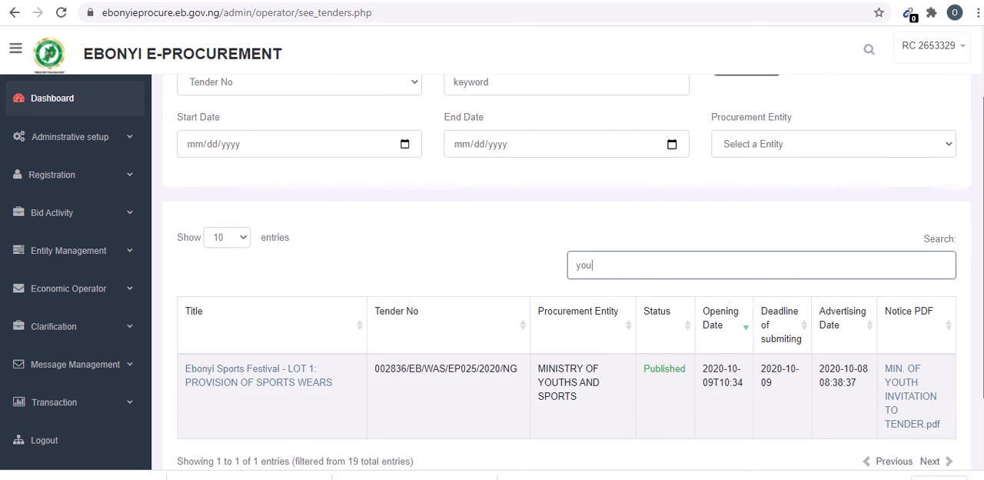
scroll(655, 251, up, 3)
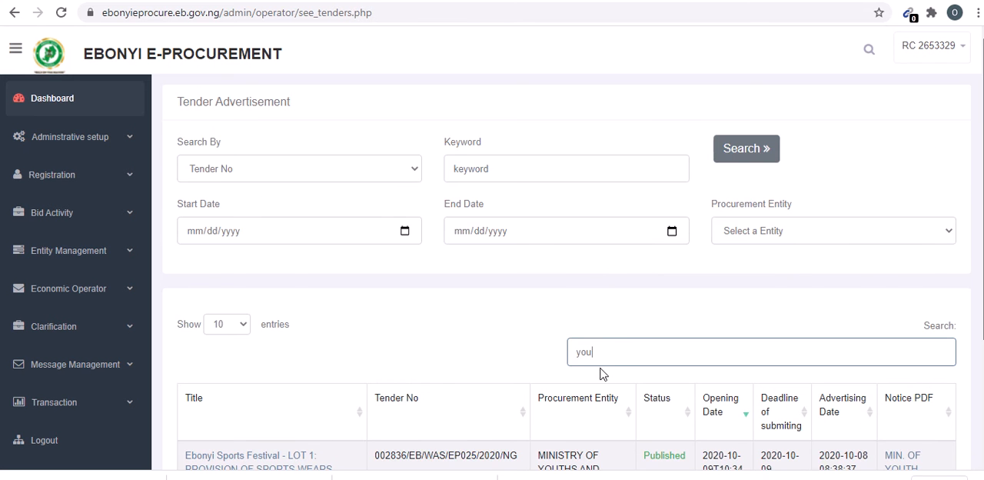
scroll(601, 353, down, 3)
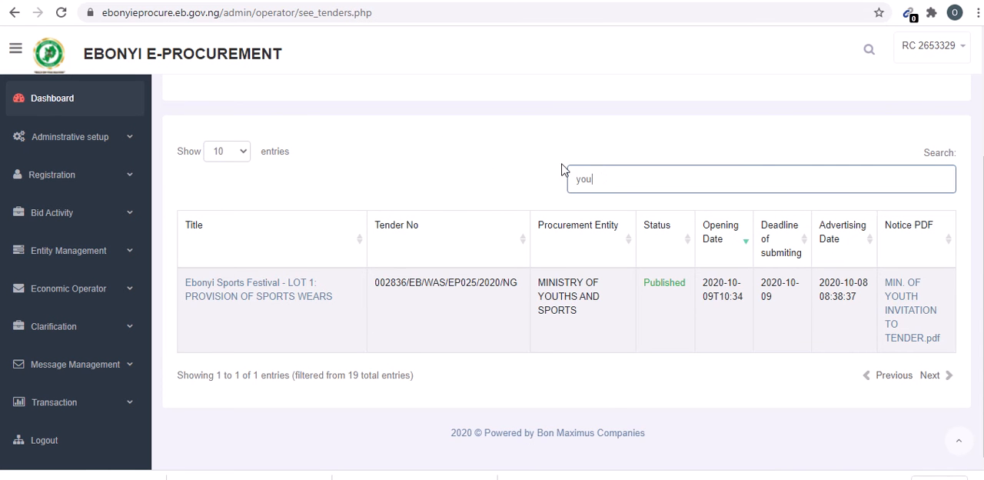
- Change the tender table filter to "works" and look through the matching tenders
drag(599, 178, 452, 190)
text(works)
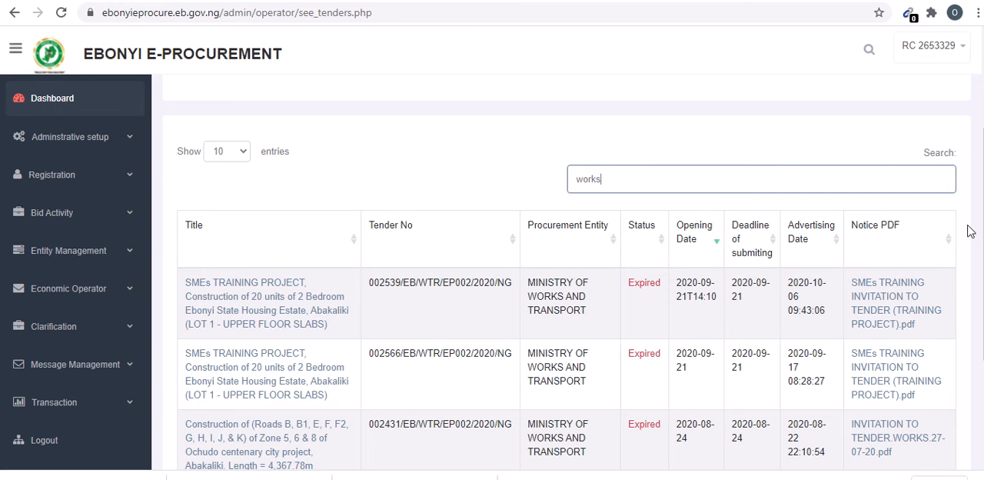
scroll(569, 269, down, 3)
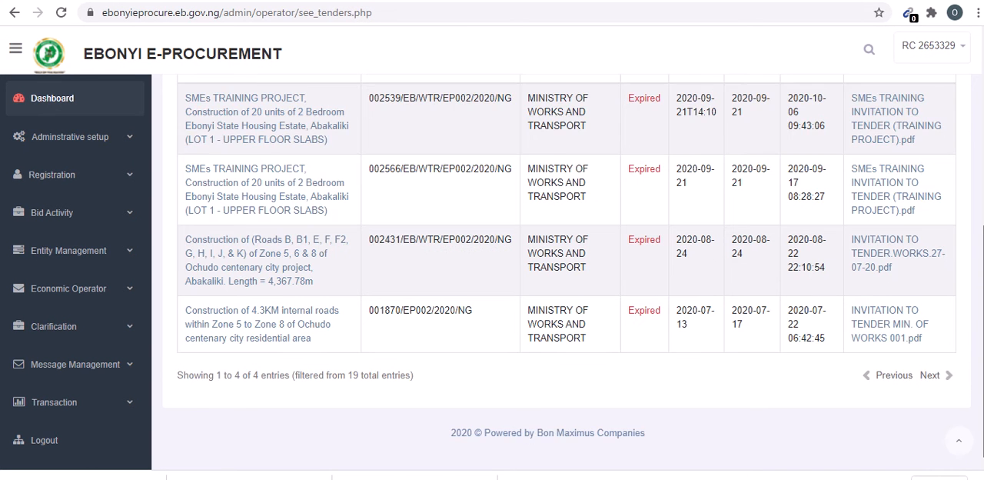
scroll(569, 269, up, 3)
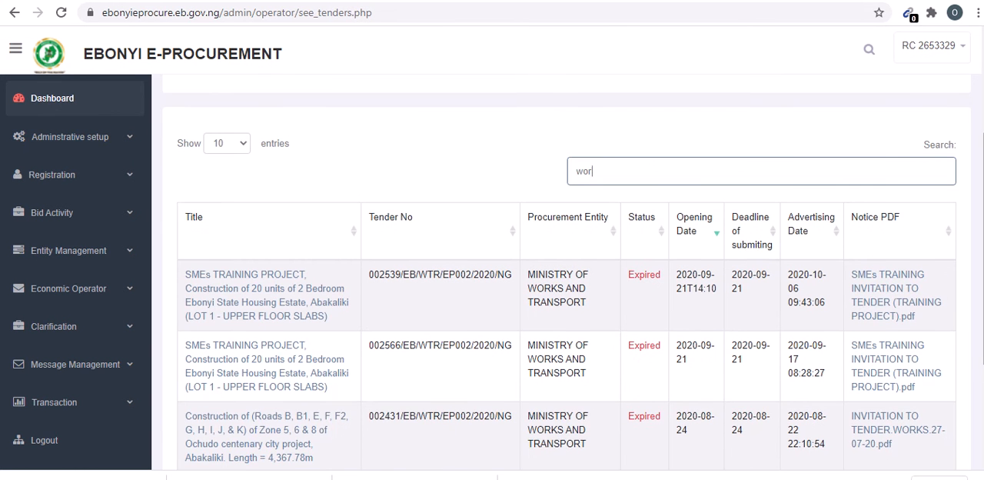
- Replace the tender table filter with "educa" to list the Ministry of Education tenders
key(BackSpace)
key(BackSpace)
key(BackSpace)
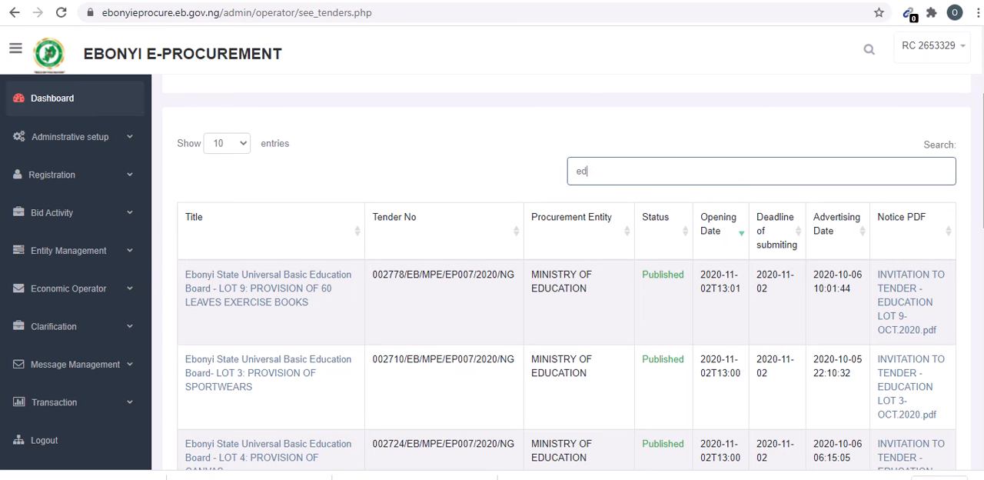
text(educa)
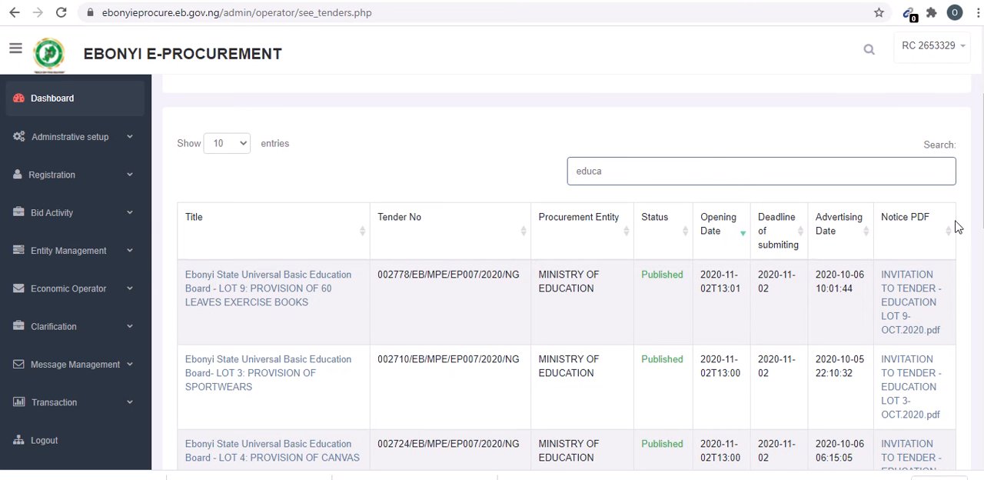
- Filter the tender table by "you" again, open the Ebonyi Sports Festival - LOT 1: PROVISION OF SPORTS WEARS tender, and review its details
drag(622, 171, 442, 164)
text(youth)
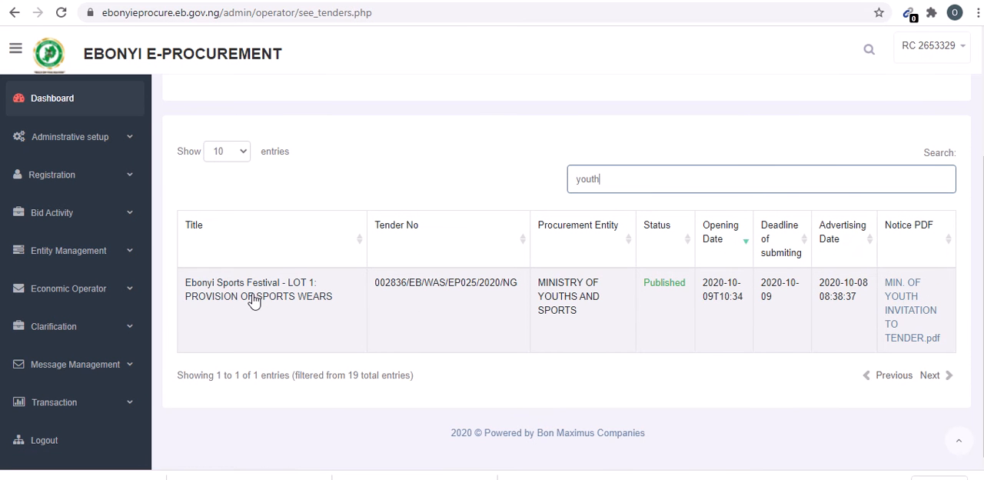
click(252, 299)
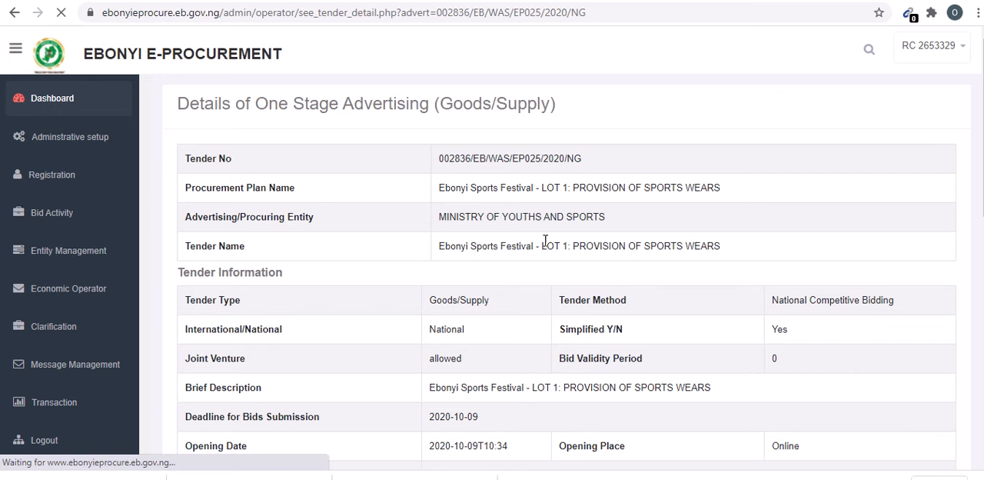
scroll(566, 271, down, 4)
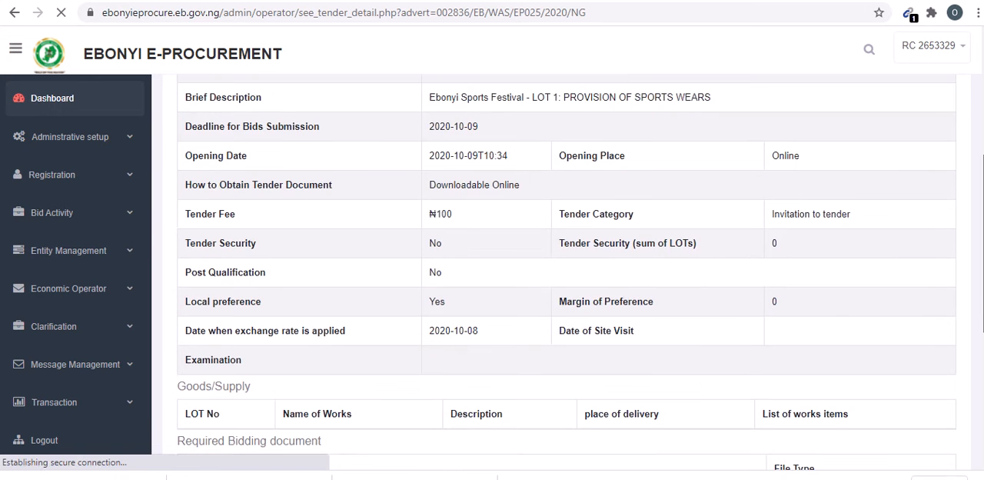
scroll(567, 271, down, 4)
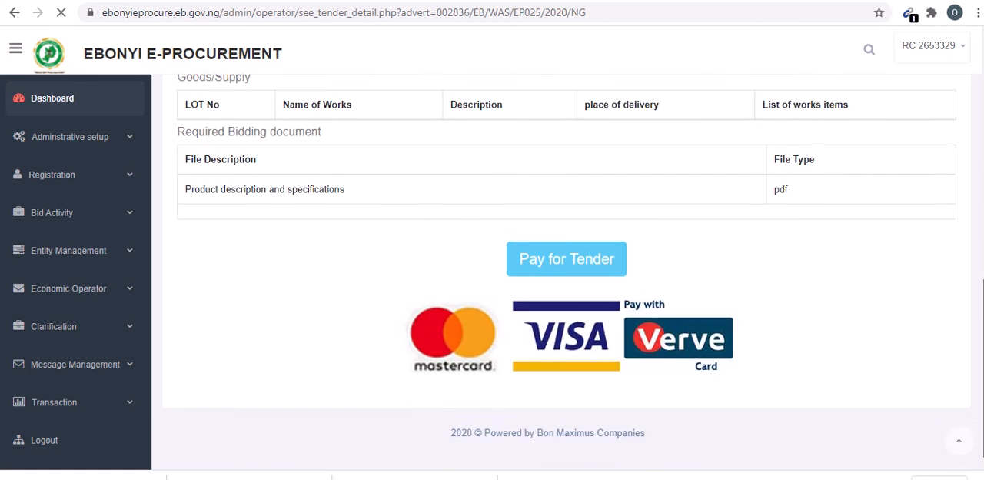
scroll(566, 271, up, 6)
scroll(566, 274, up, 1)
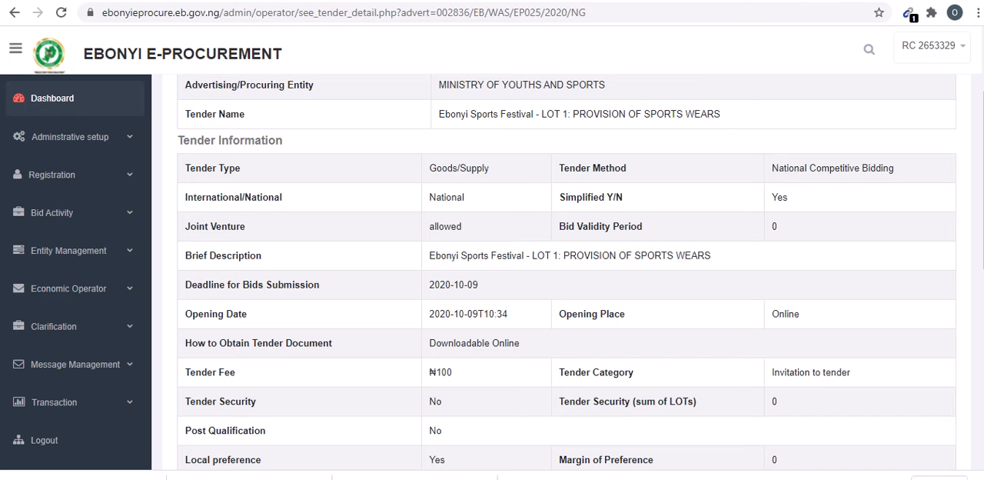
- Switch to the public e-procurement site, open its home page and look over the advertised tenders
click(296, 1)
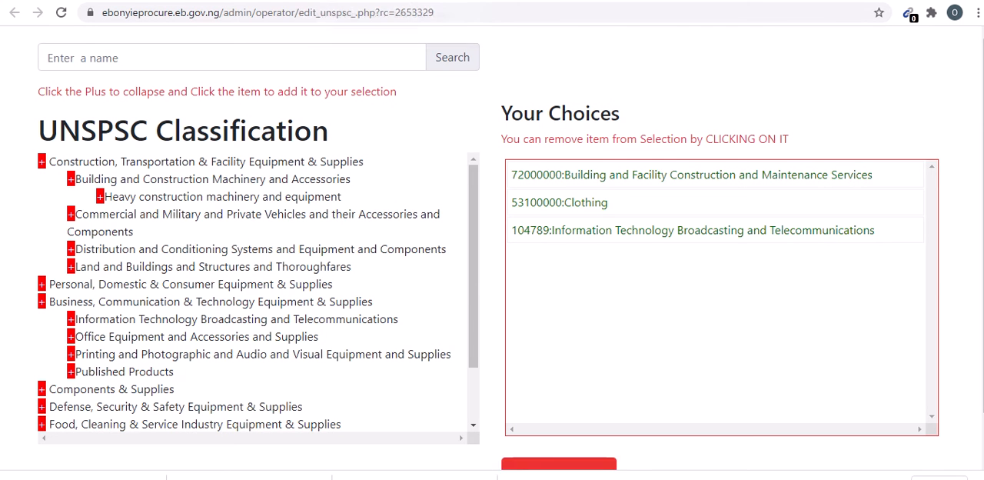
click(346, 3)
click(345, 11)
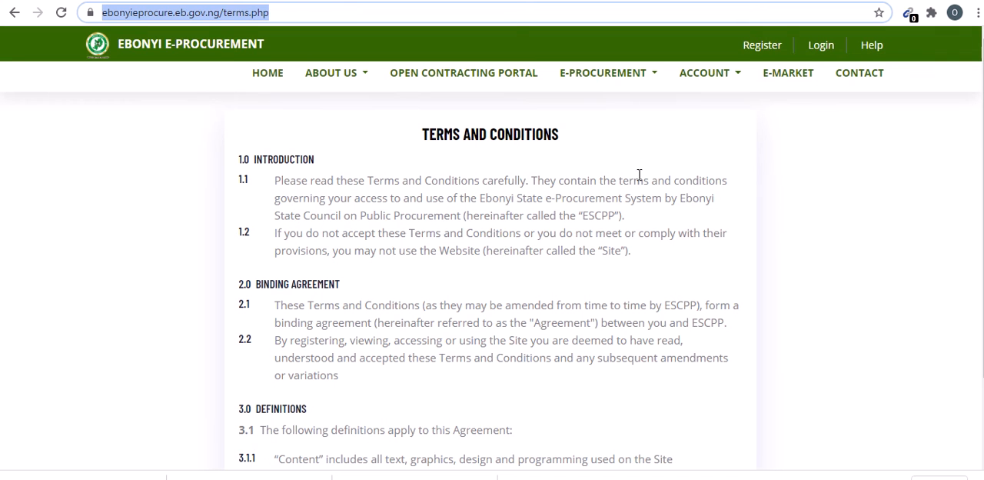
click(268, 80)
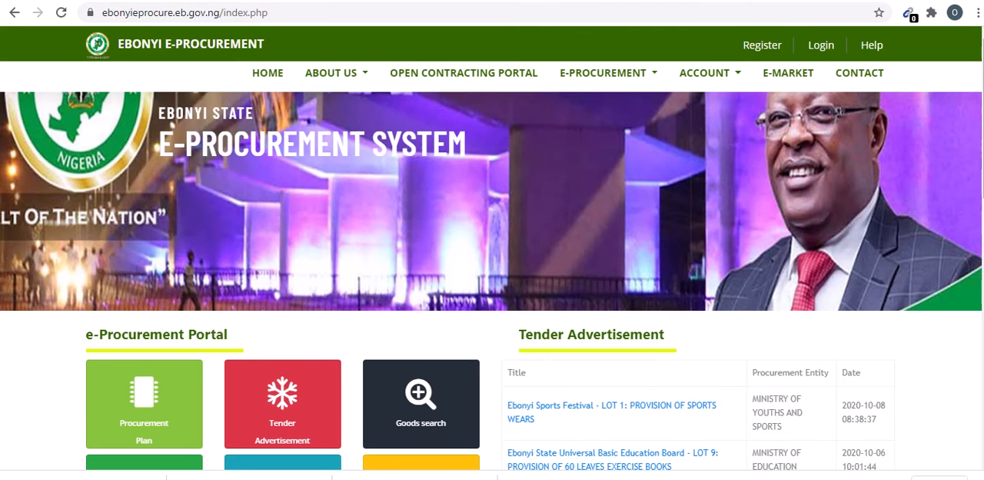
scroll(492, 246, down, 3)
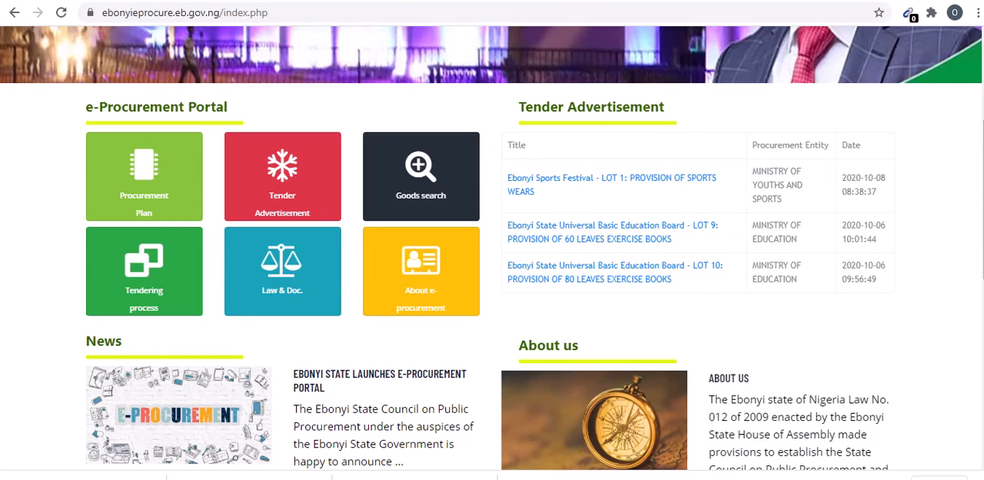
- Return to the Ebonyi Sports Festival - LOT 1 tender details and review the tender information again
click(192, 1)
scroll(972, 249, down, 5)
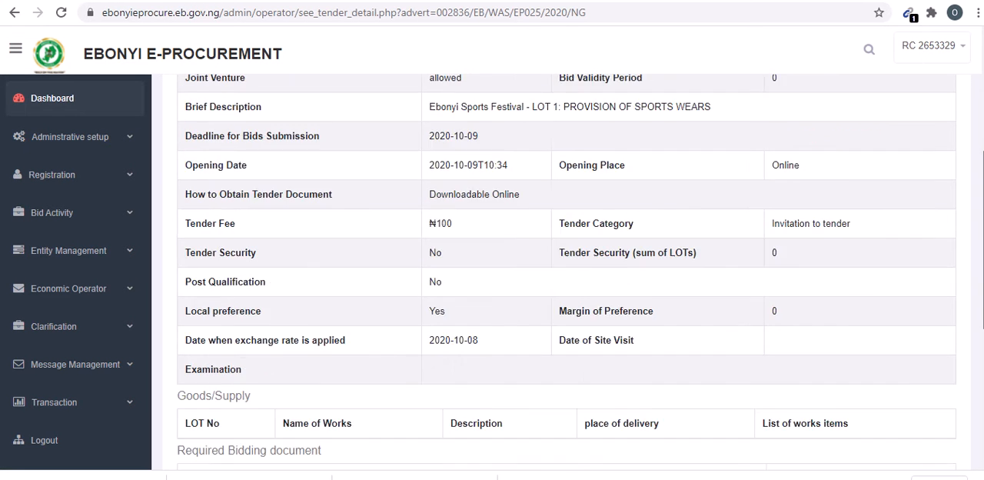
scroll(567, 276, up, 5)
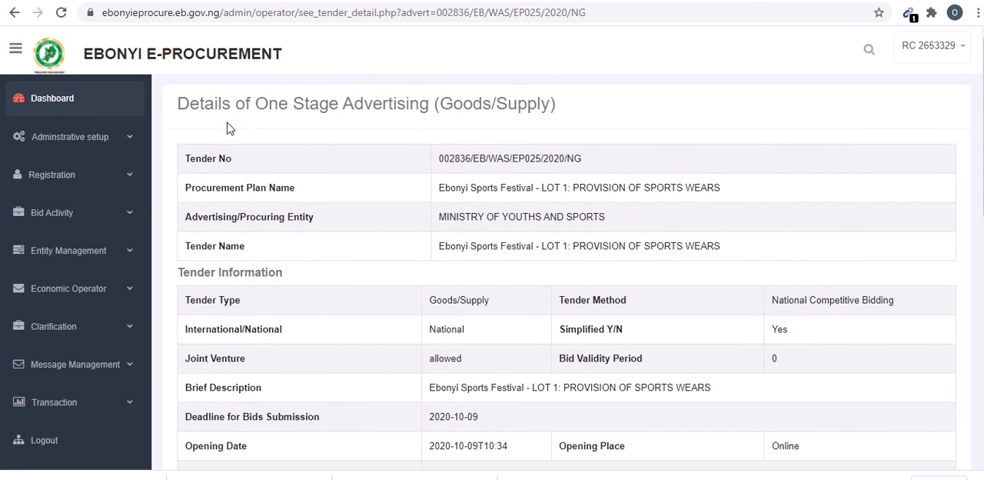
- Go back to the tender list, filter it by "you", and read the MIN. OF YOUTH INVITATION TO TENDER.pdf notice
click(14, 13)
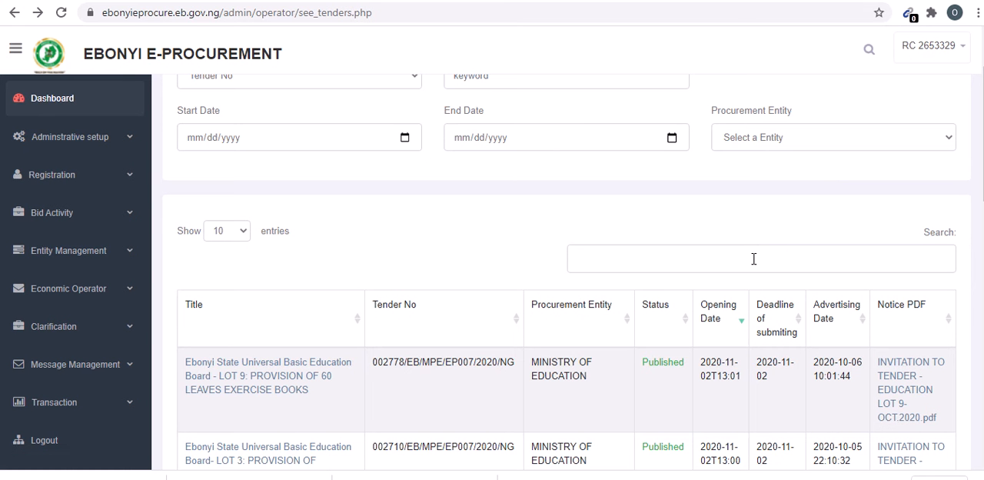
click(753, 258)
text(you)
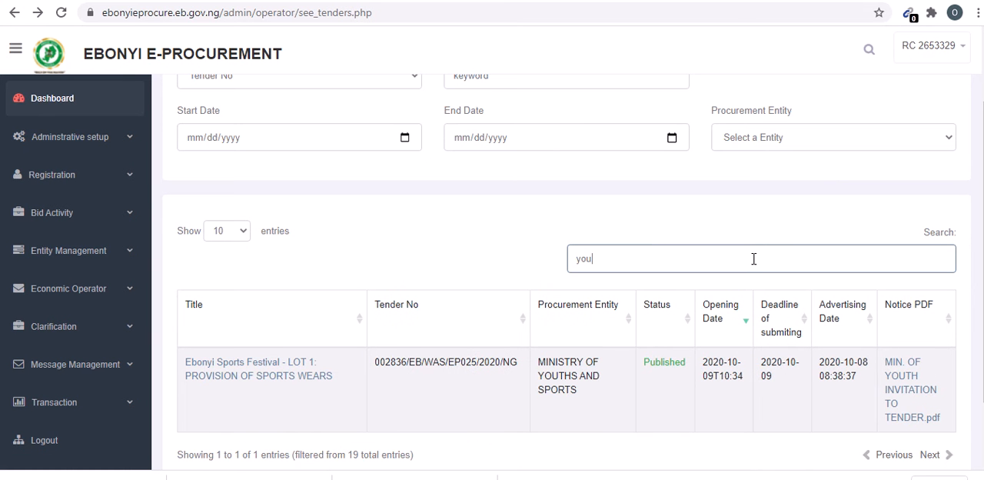
click(910, 379)
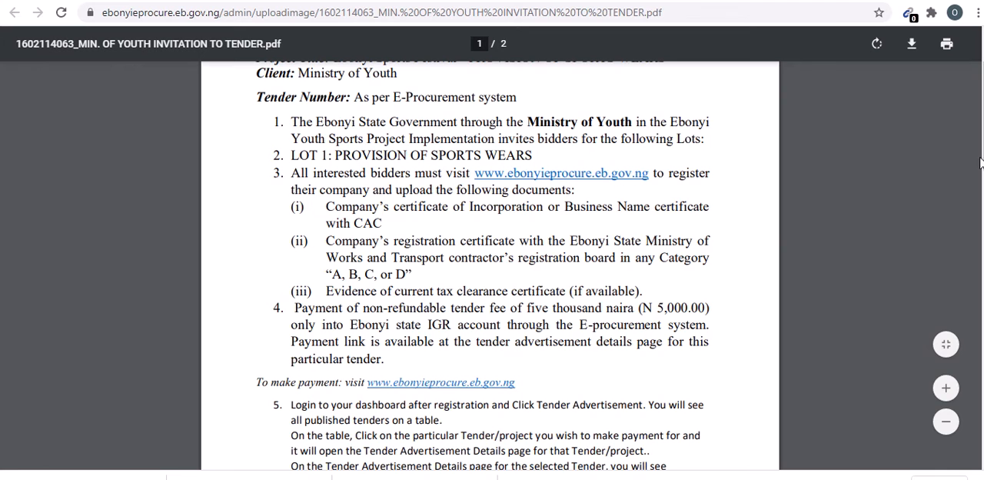
scroll(980, 163, up, 2)
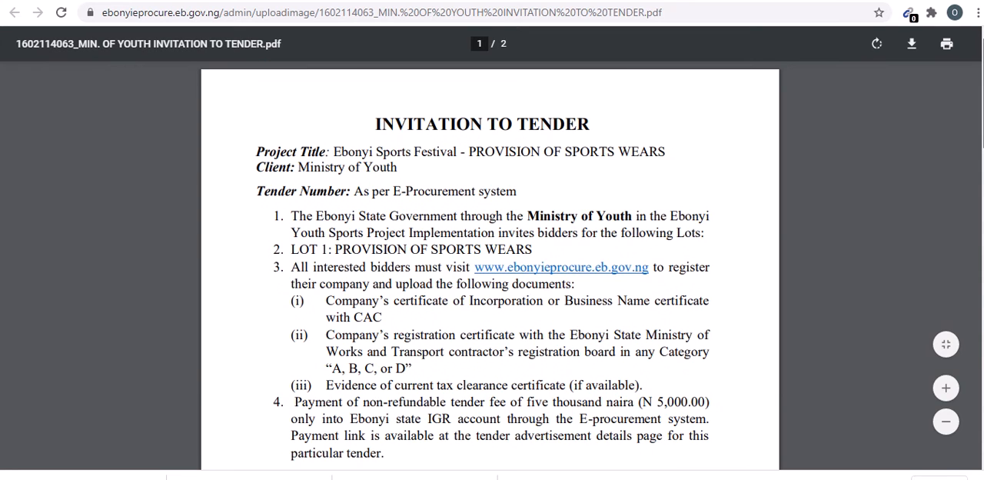
scroll(492, 246, down, 10)
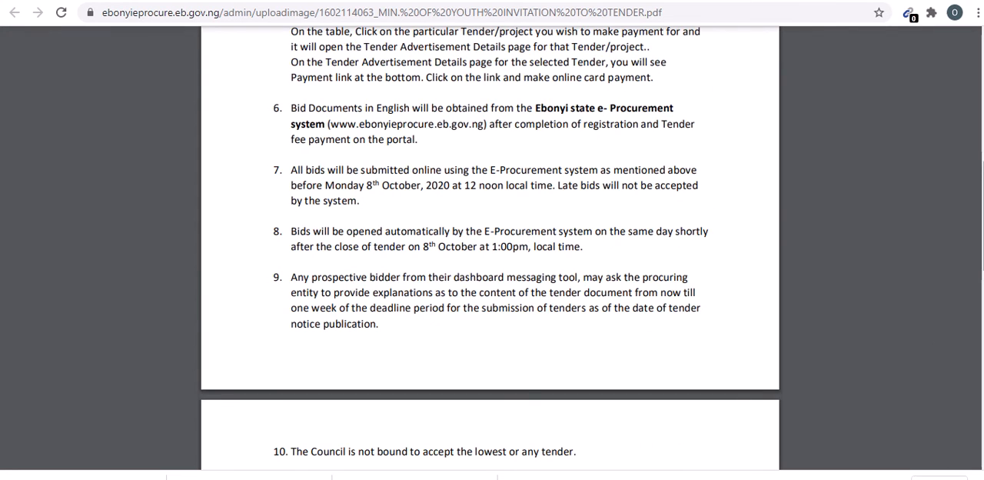
mouse_move(981, 220)
mouse_down()
mouse_move(982, 342)
mouse_move(981, 101)
mouse_move(980, 149)
mouse_up()
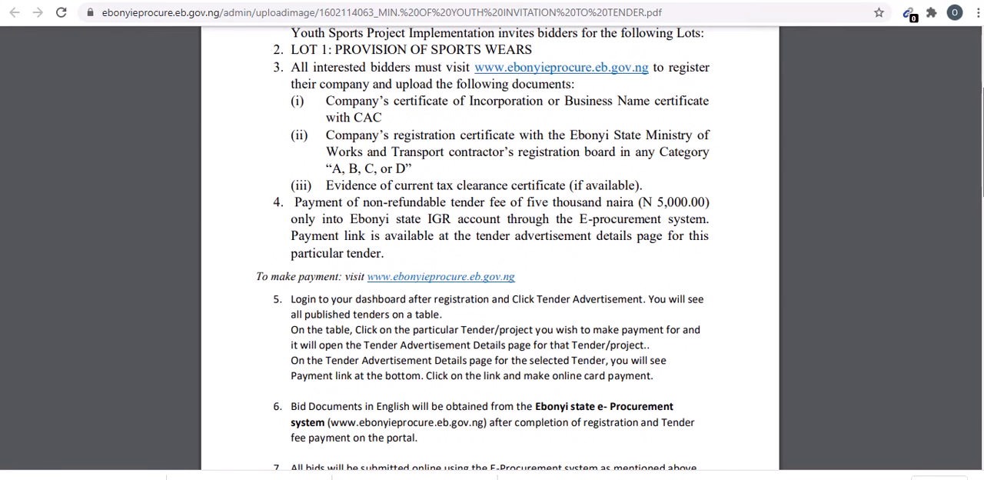
- Return to the filtered tender list and open the Ebonyi Sports Festival - LOT 1 tender at its payment section
click(202, 1)
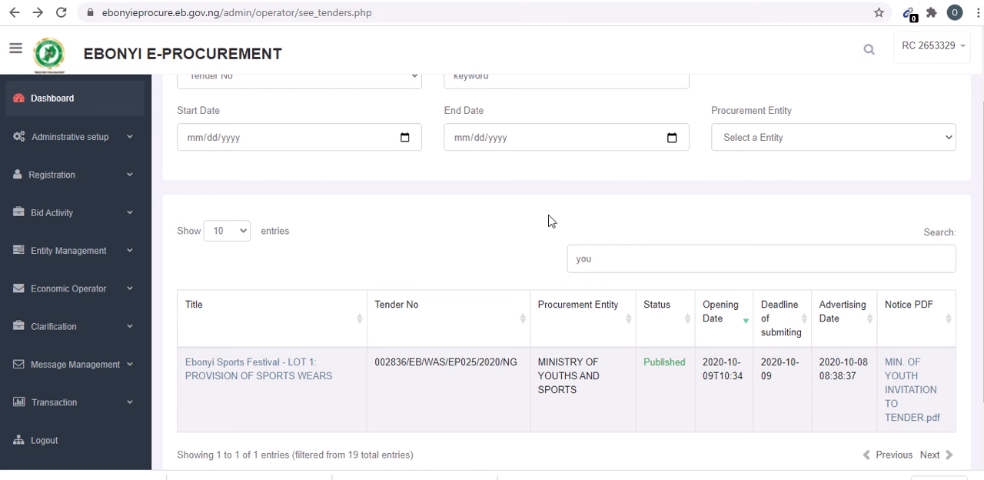
click(271, 377)
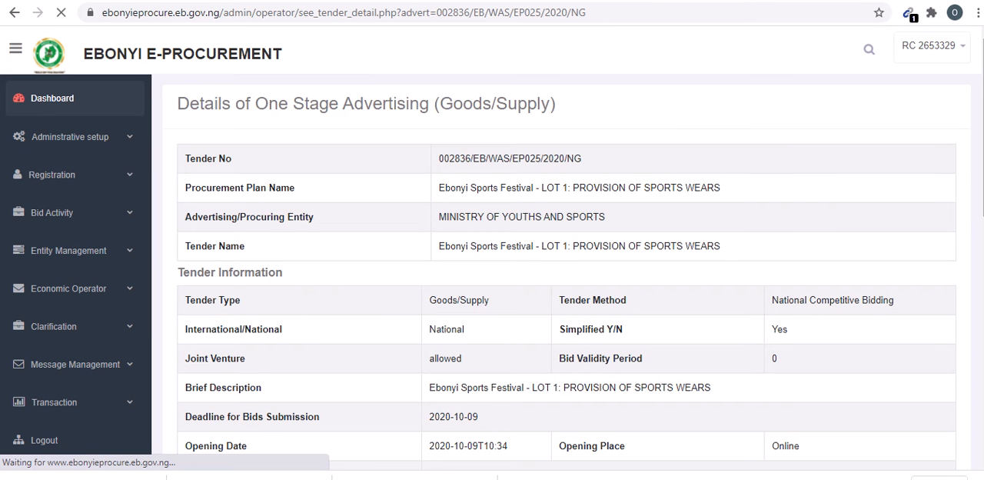
scroll(979, 278, down, 5)
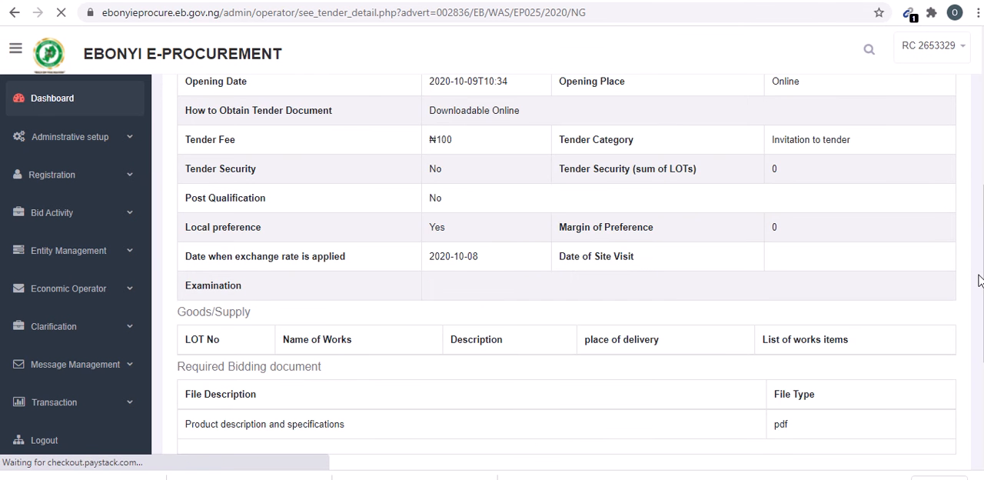
scroll(979, 278, down, 3)
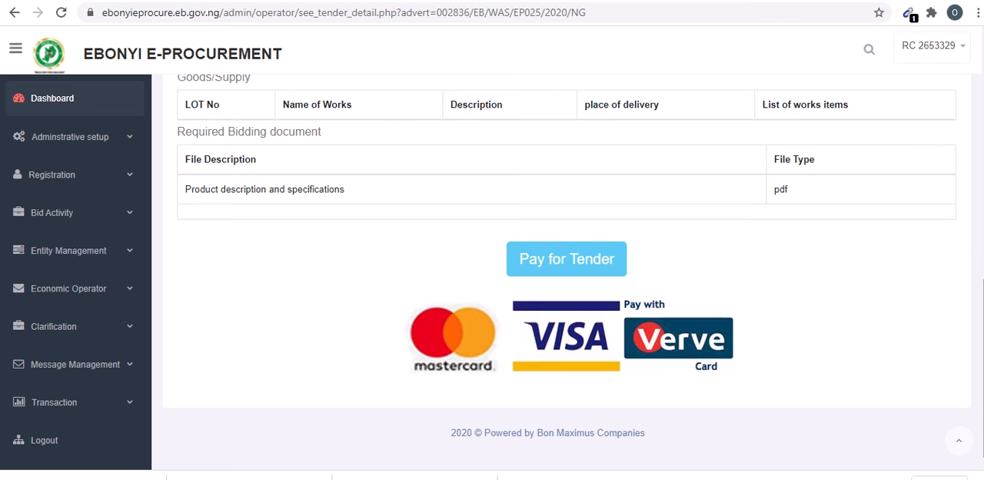
- Pay the NGN 100 tender fee by card, entering the card details and starting the bank authentication
click(591, 261)
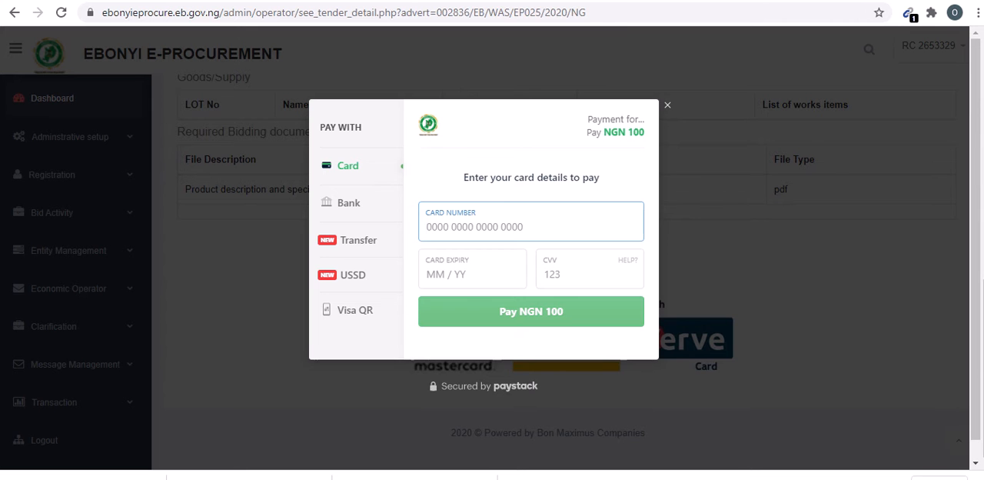
mouse_move(452, 6)
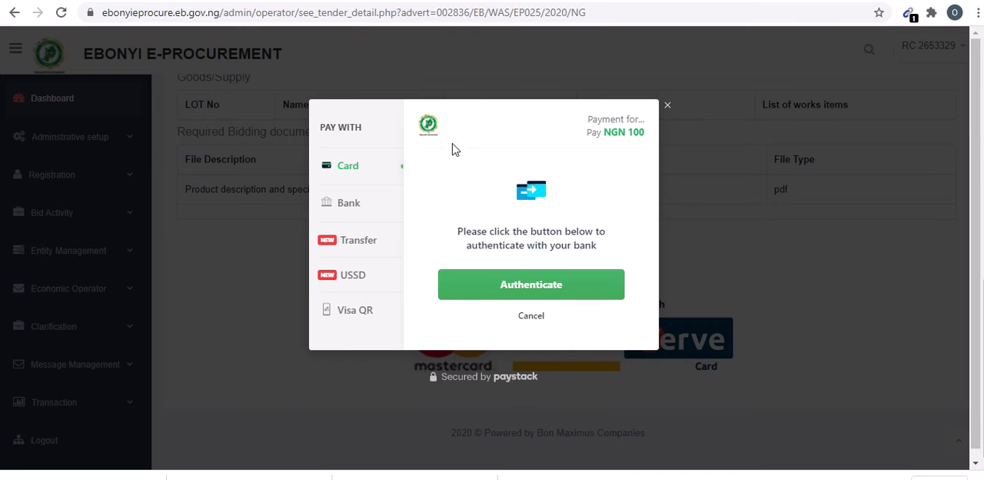
click(504, 286)
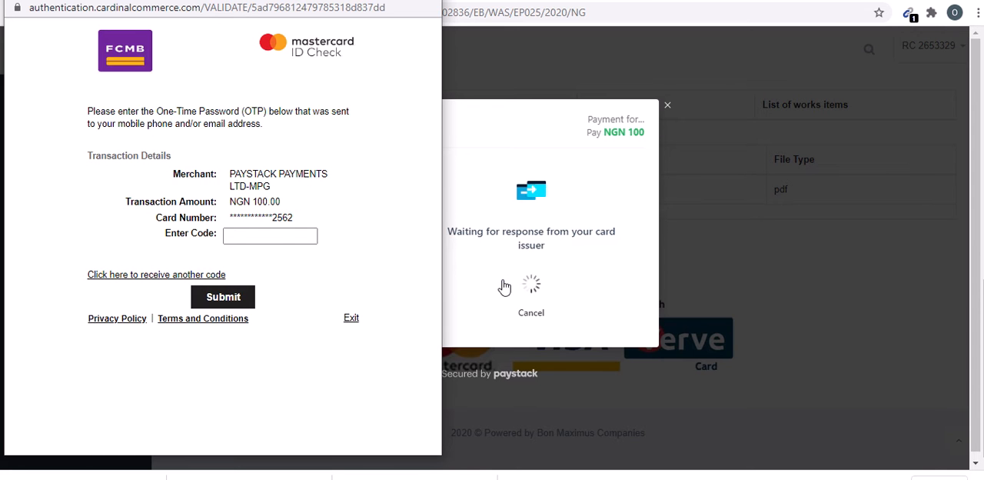
- Enter the one-time password in the bank's Mastercard ID Check page and submit it to authorize the payment
click(286, 242)
click(274, 241)
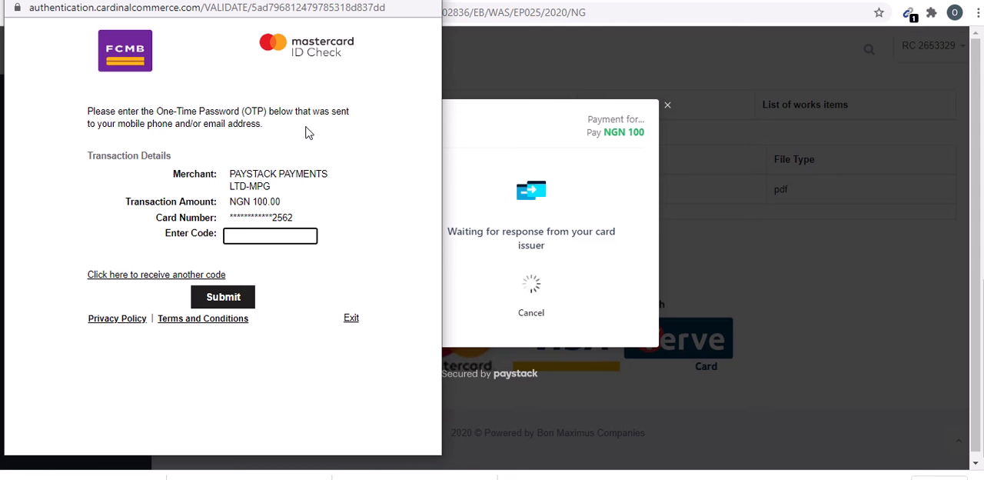
click(395, 14)
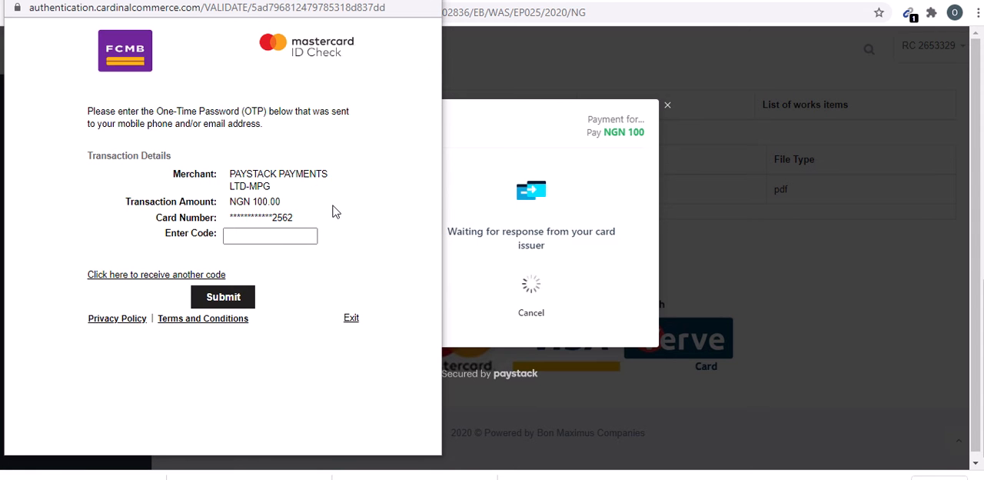
click(277, 233)
click(277, 234)
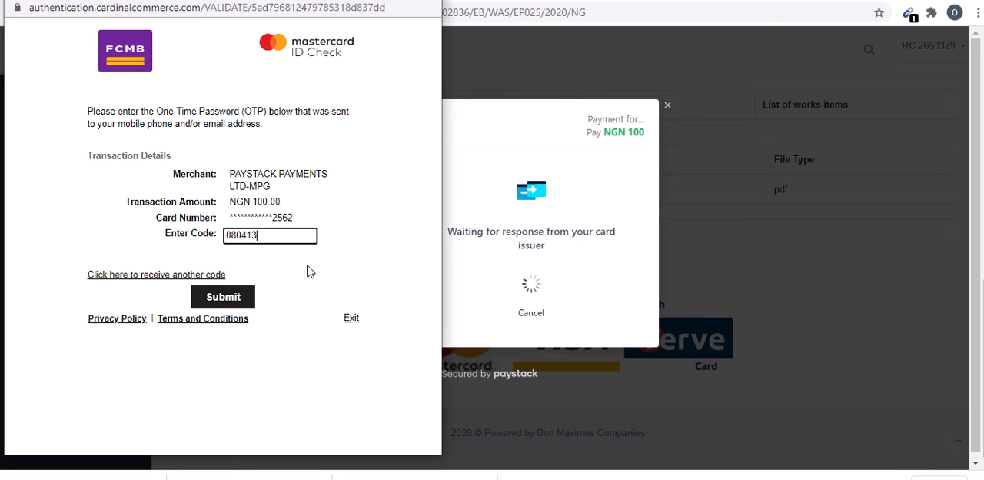
click(221, 302)
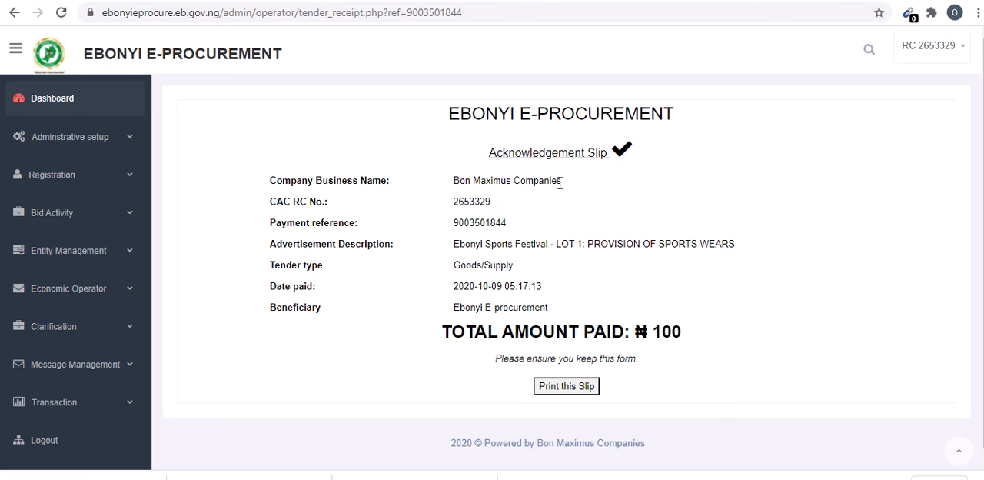
- Review the payment acknowledgement slip, checking the company, payment reference, advertisement description and beneficiary
drag(560, 185, 437, 202)
drag(556, 213, 530, 224)
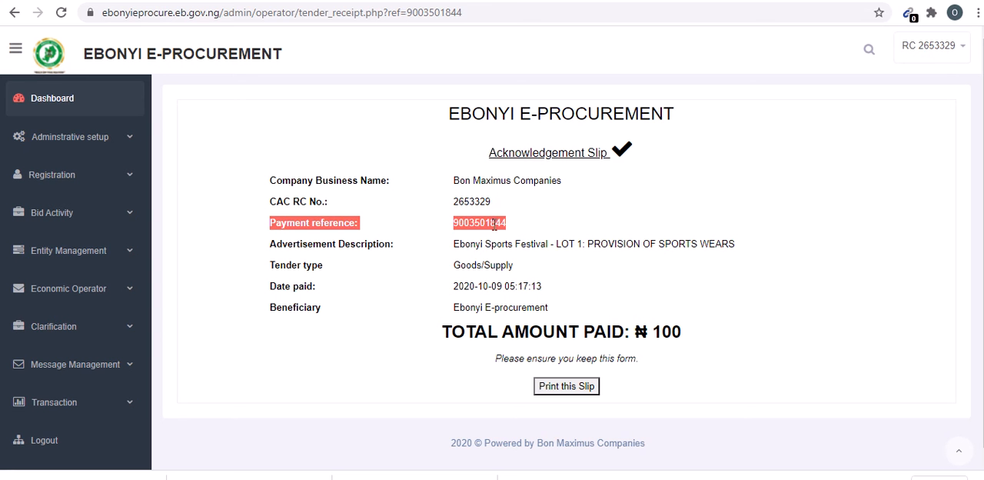
click(493, 224)
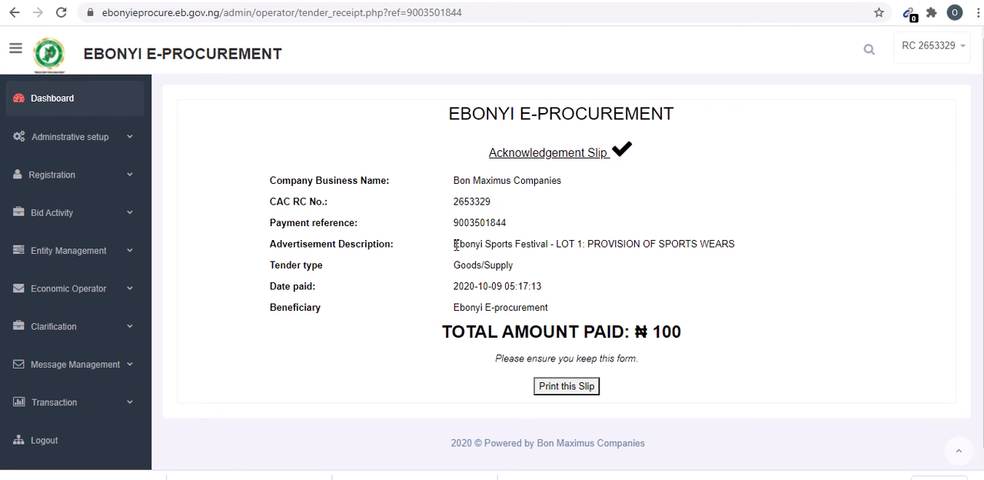
drag(456, 246, 736, 241)
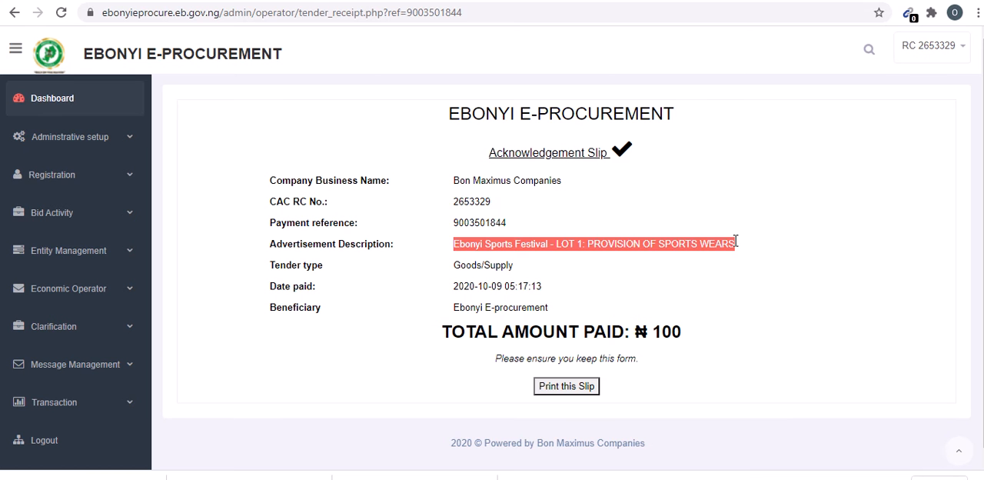
click(531, 274)
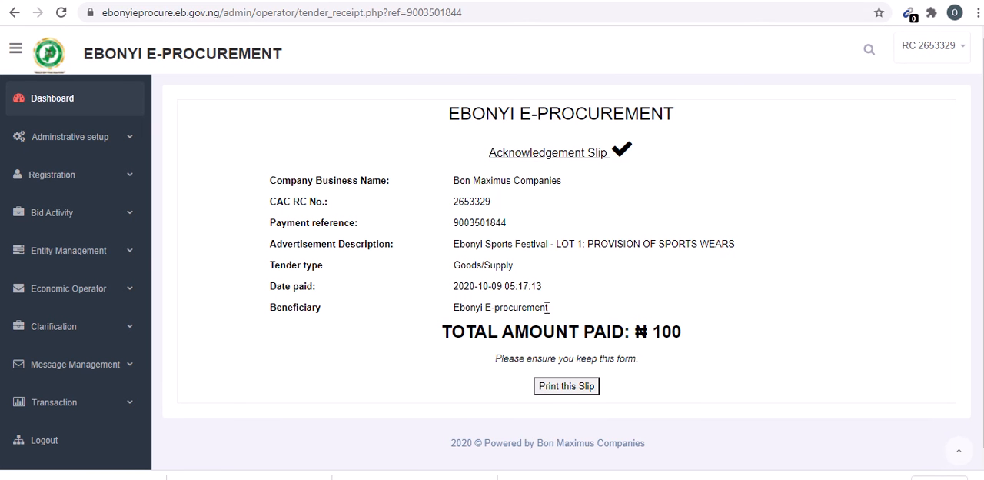
- Print the acknowledgement slip to PDF and save it in Downloads as "MIN. YOUTH TENDER PAY"
click(566, 386)
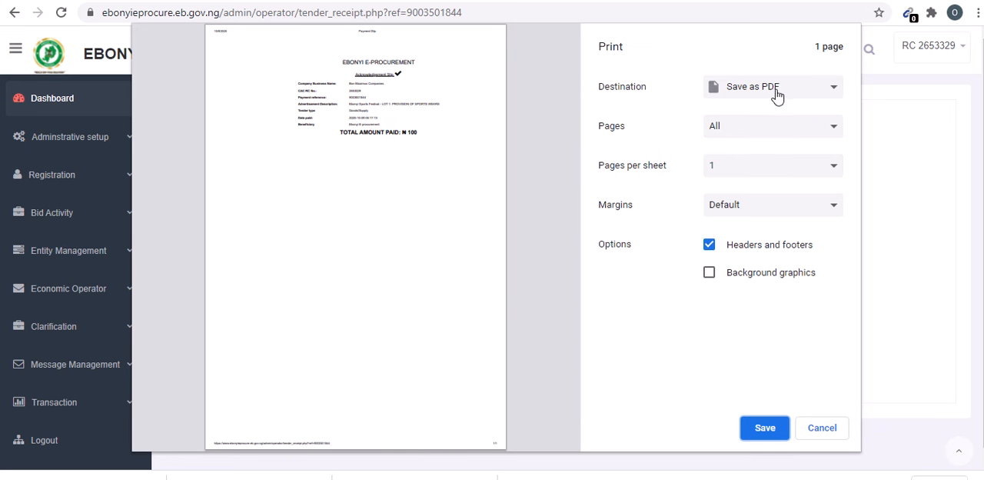
click(768, 429)
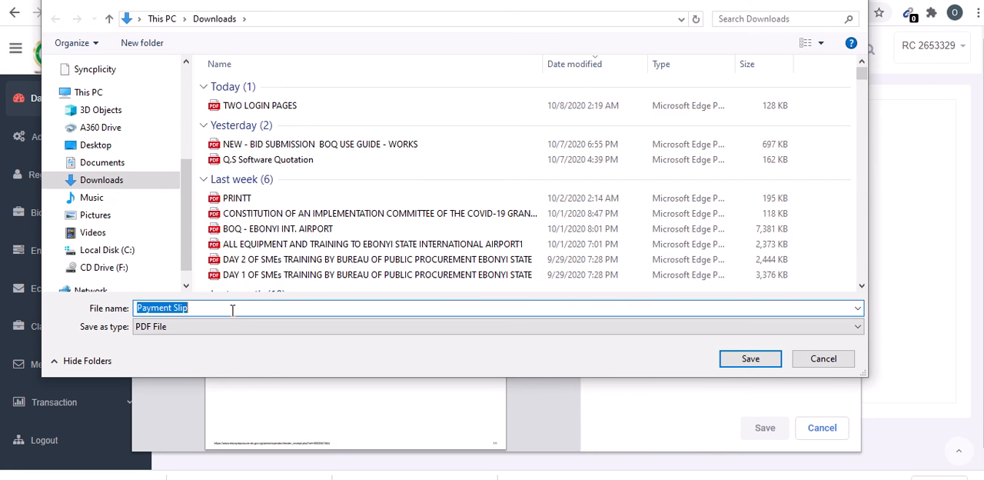
text(MIN. YOUTH)
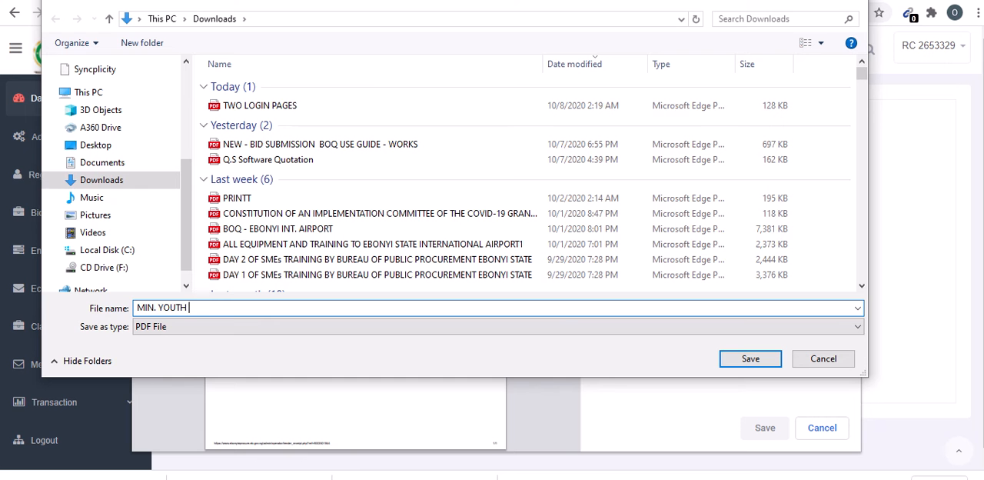
text( TENDER PAY)
click(750, 359)
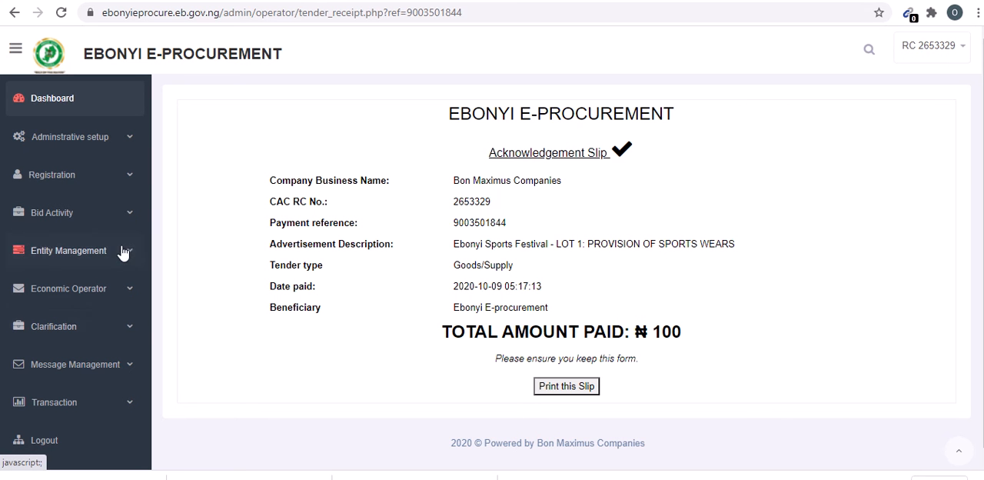
- Open the list of purchased bids and look for the Ebonyi Sports Festival - LOT 1 tender
click(130, 216)
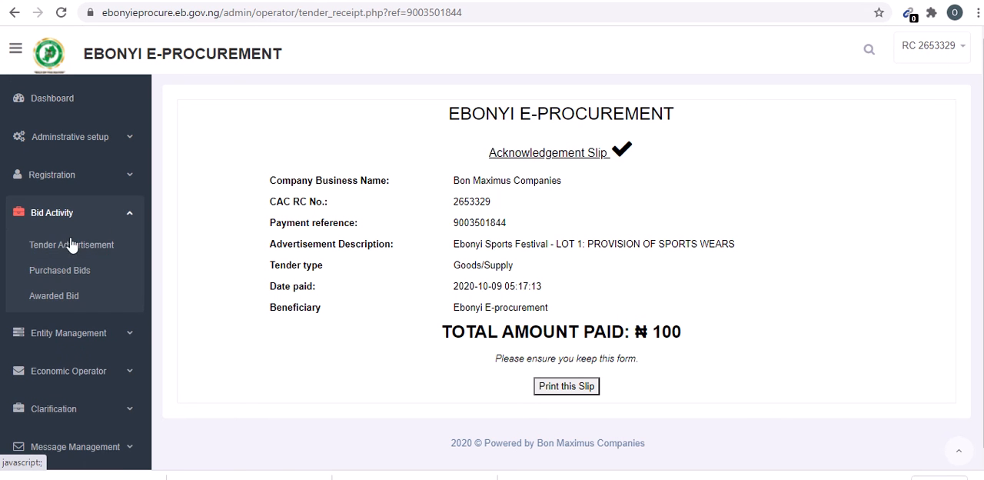
click(56, 274)
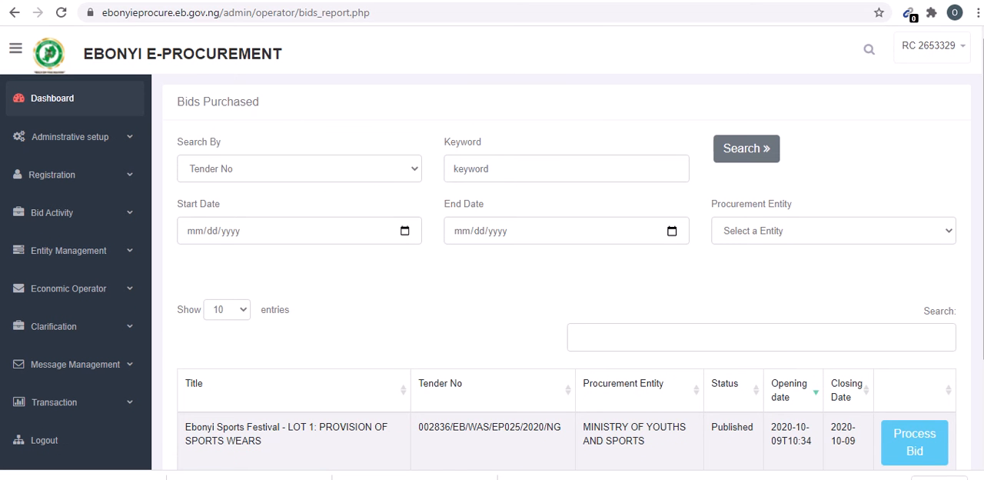
scroll(566, 269, down, 2)
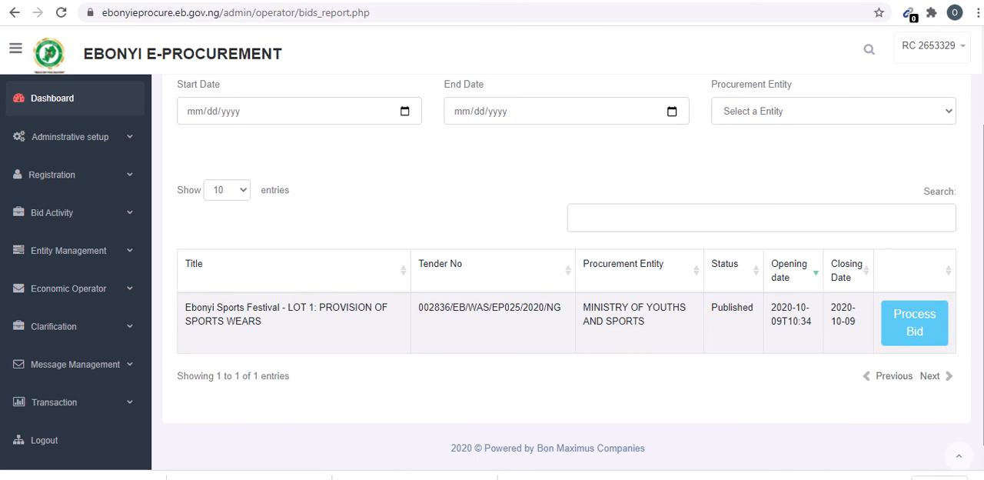
- Open the payment history and view the receipt for the Ebonyi Sports Festival - LOT 1 payment
click(129, 402)
click(64, 415)
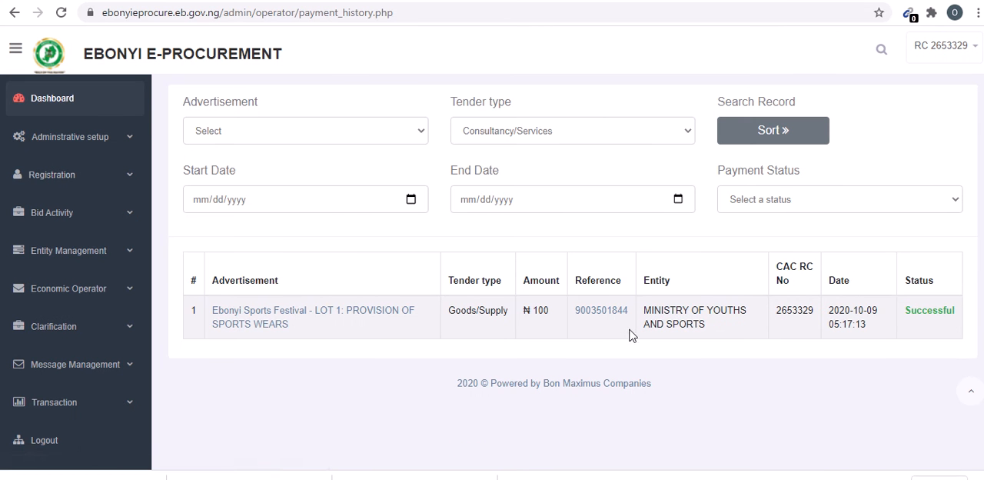
click(609, 315)
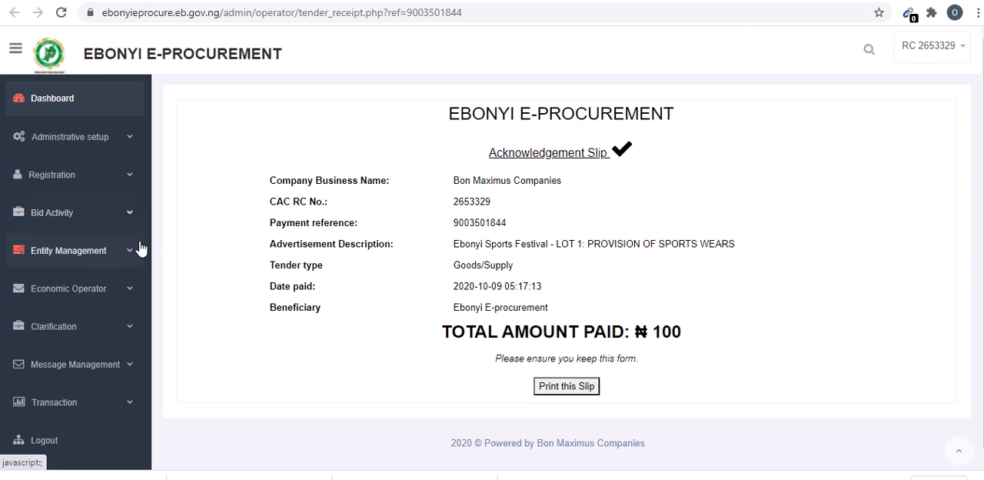
- Open the Ebonyi Sports Festival - LOT 1 tender from the purchased bids for processing and review its details and required documents
click(131, 218)
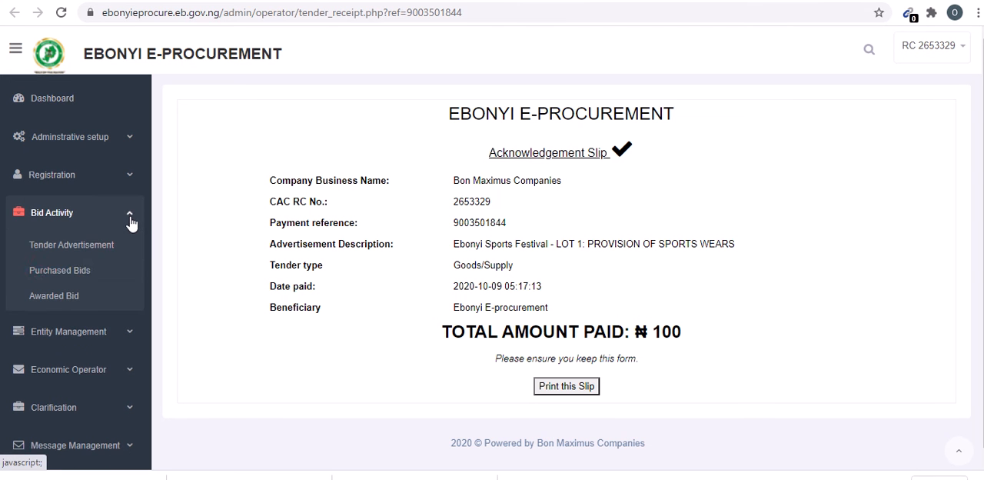
click(68, 277)
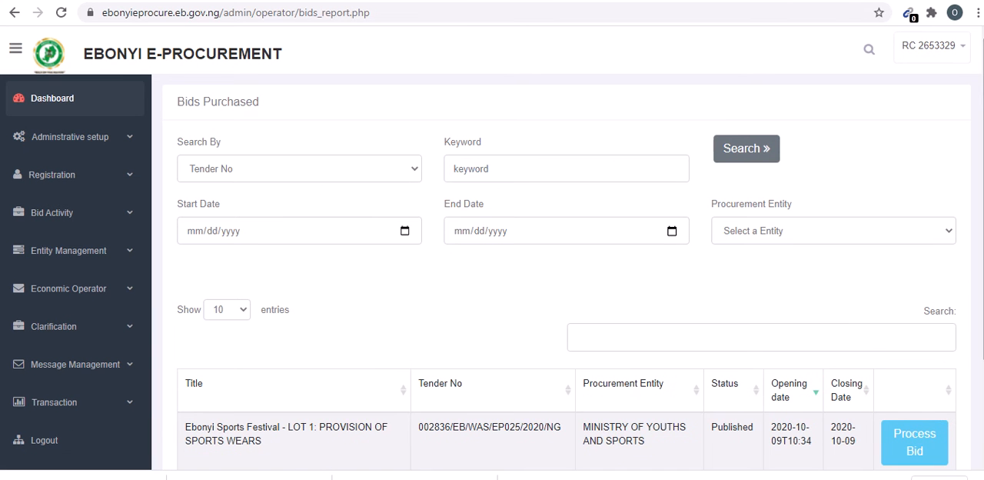
scroll(354, 362, down, 2)
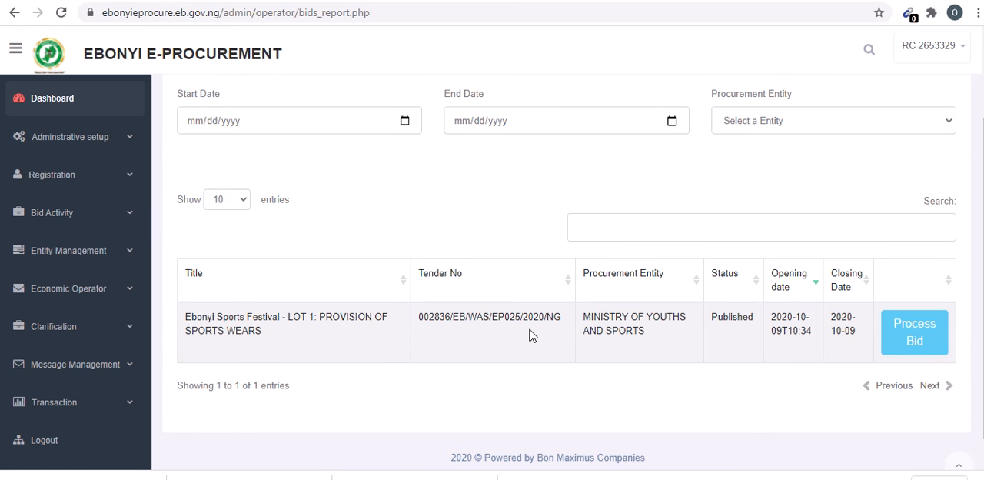
click(906, 338)
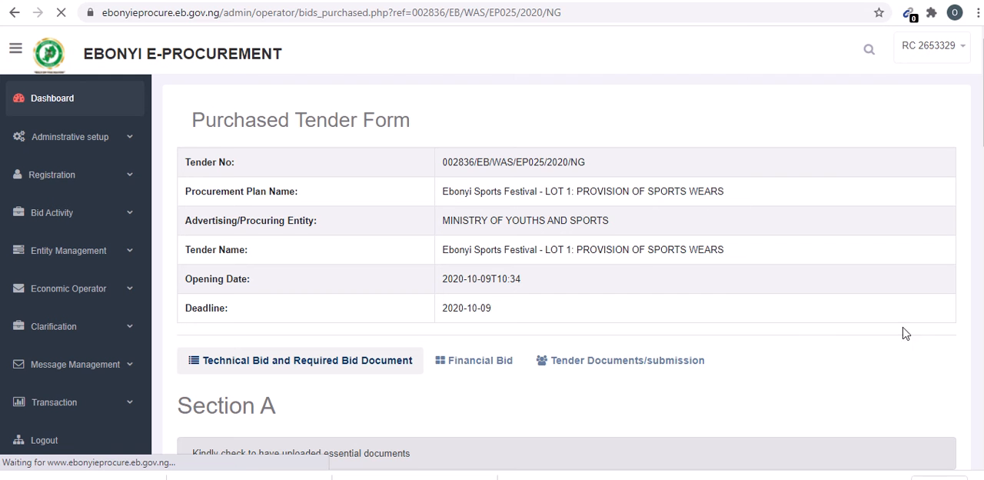
mouse_move(983, 88)
mouse_down()
mouse_move(982, 160)
mouse_move(982, 88)
mouse_up()
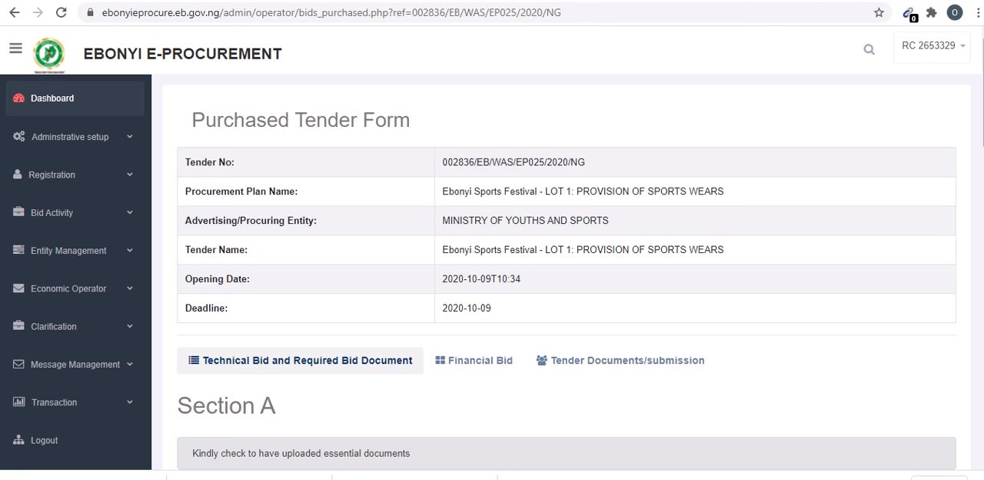
scroll(573, 273, down, 1)
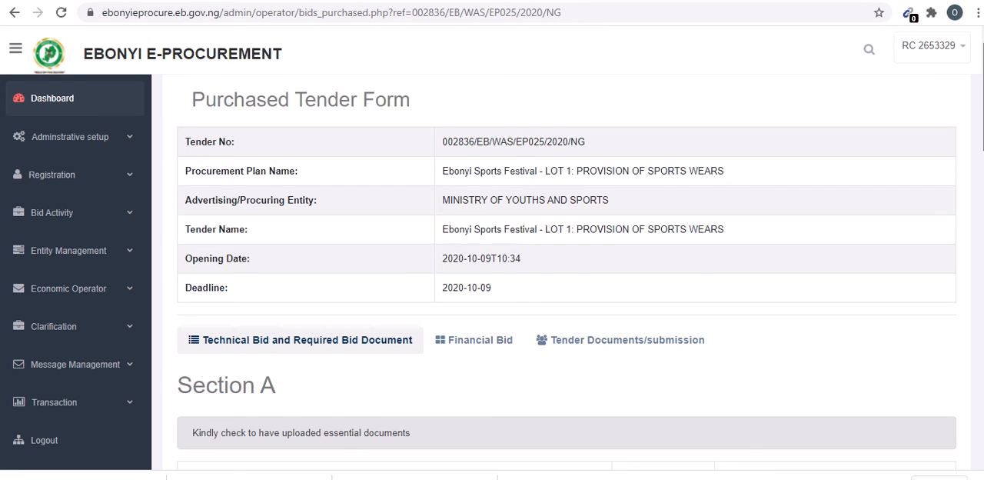
scroll(566, 269, down, 1)
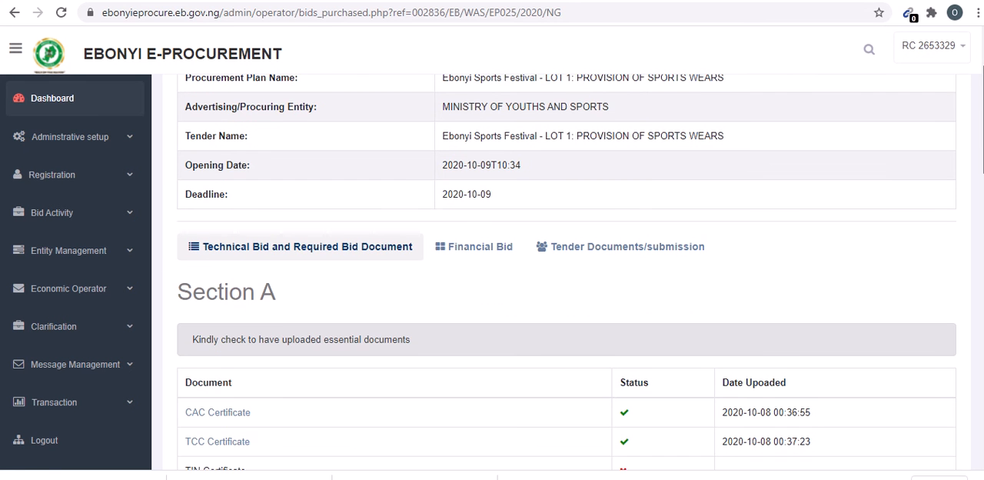
scroll(567, 273, down, 1)
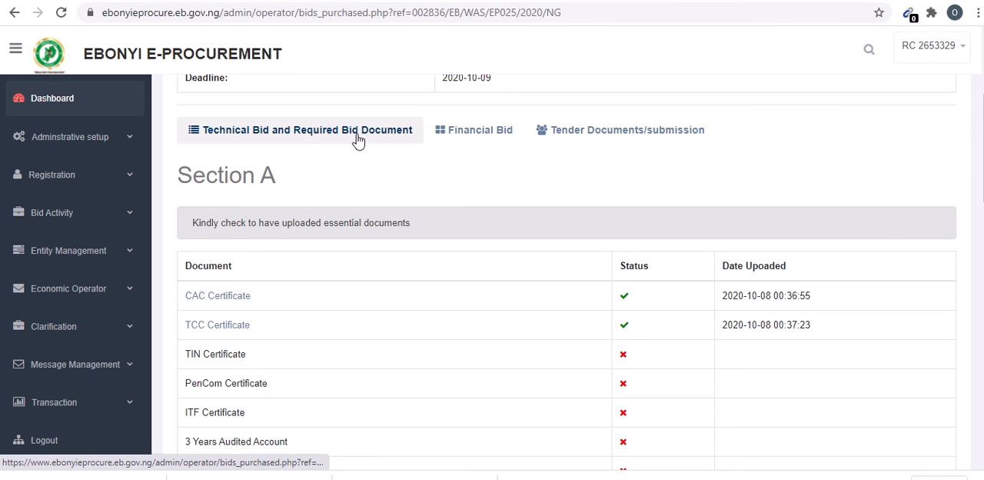
- Open the SPORTS WEAR BOQ file from the tender documents and examine its item description and pricing layout
click(604, 136)
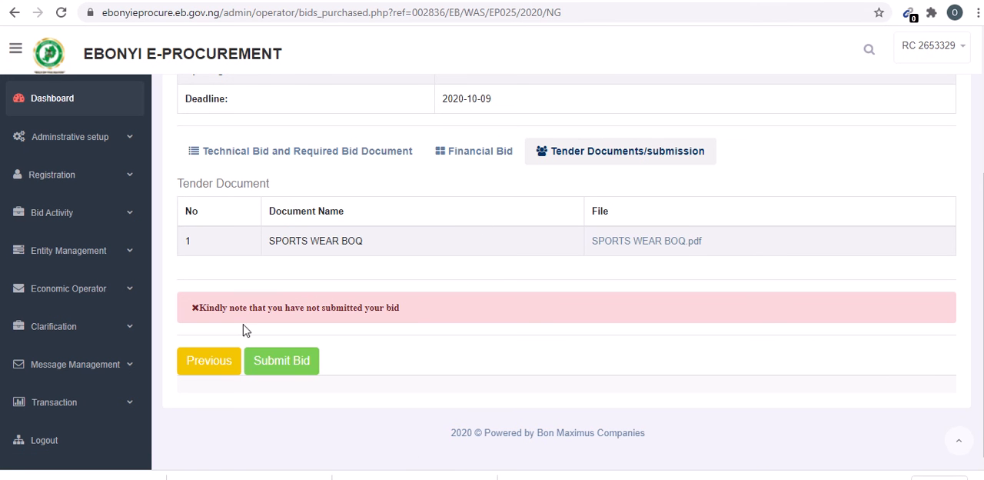
click(632, 241)
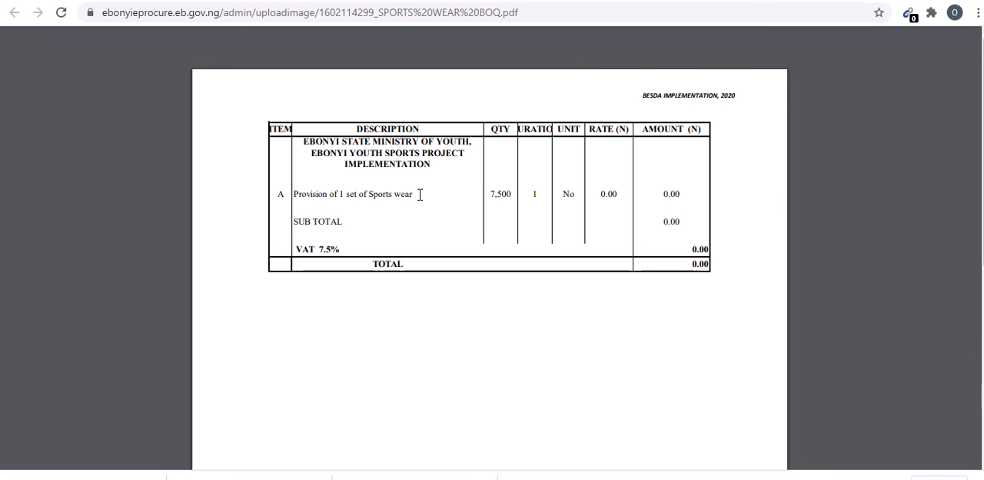
drag(420, 193, 300, 194)
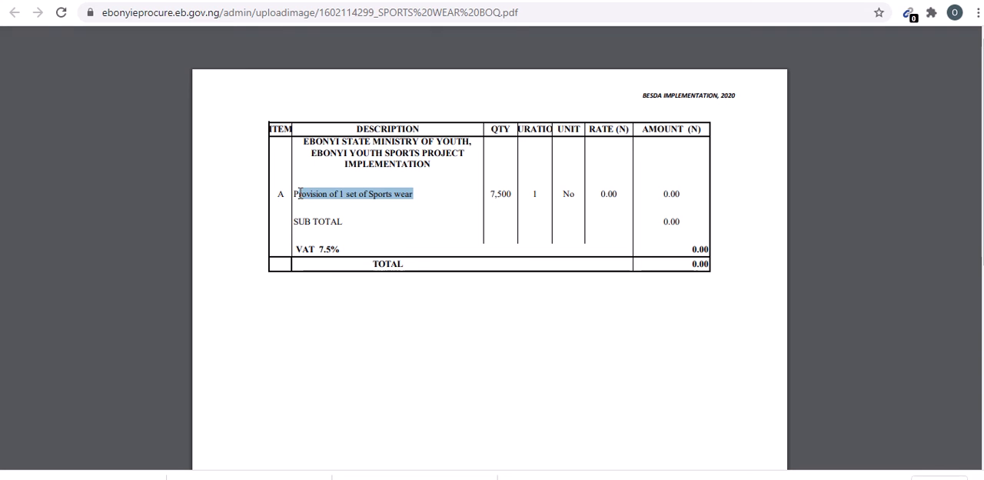
click(478, 191)
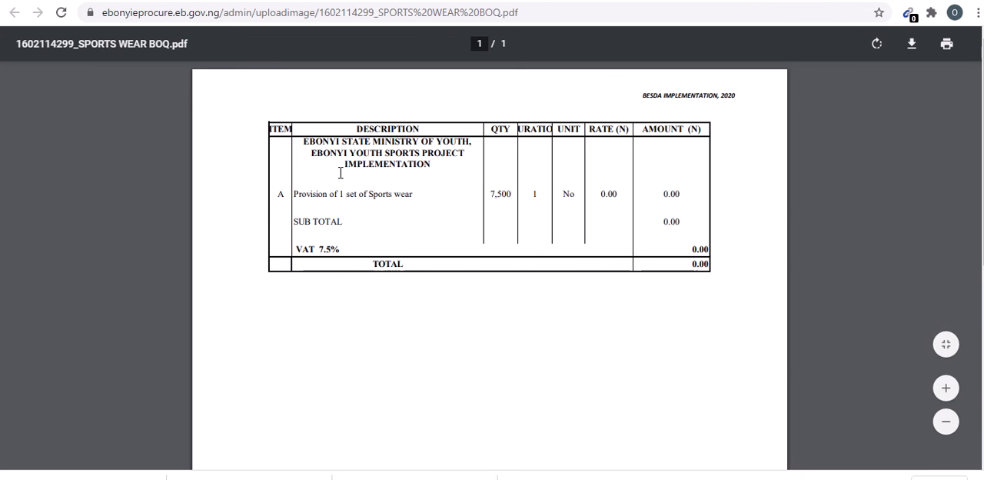
click(361, 1)
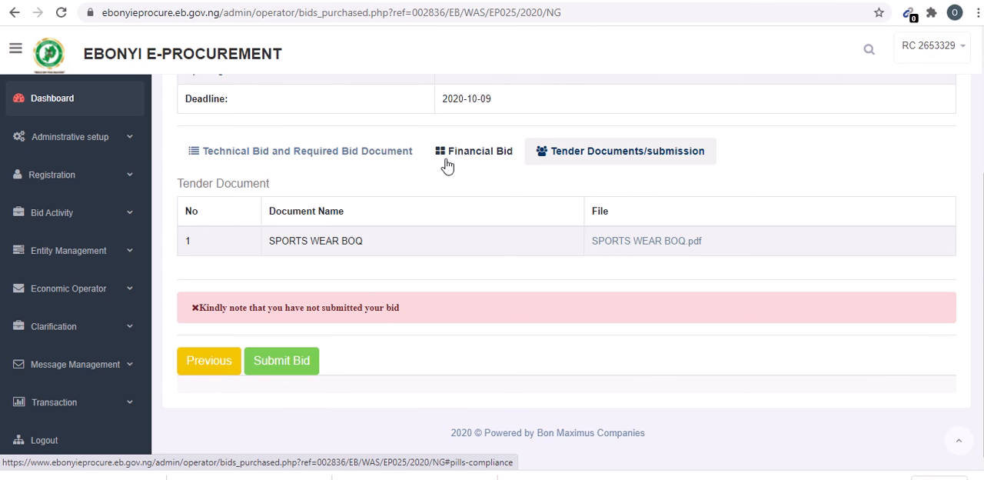
- In the financial bid, set the rate for "Provision of 1 set of Sports wear" to 3000 and review the general summary
click(470, 165)
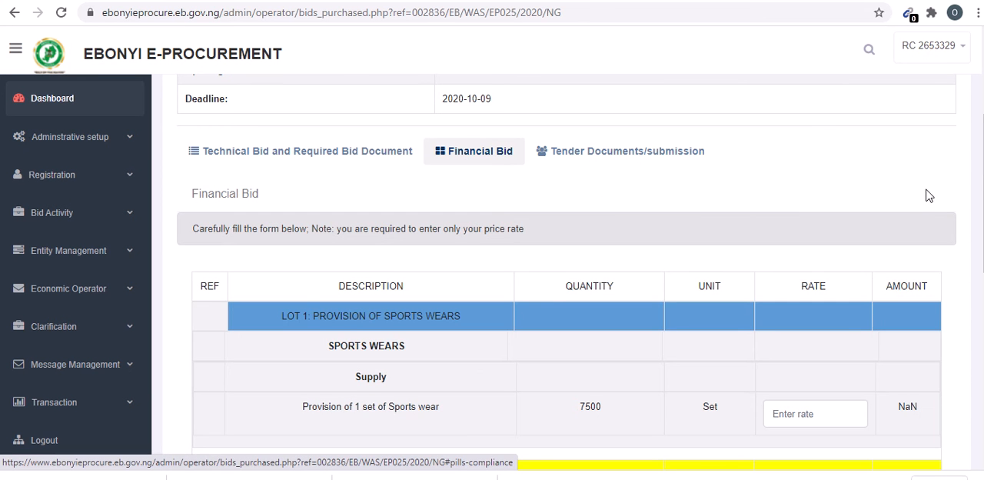
scroll(567, 272, down, 3)
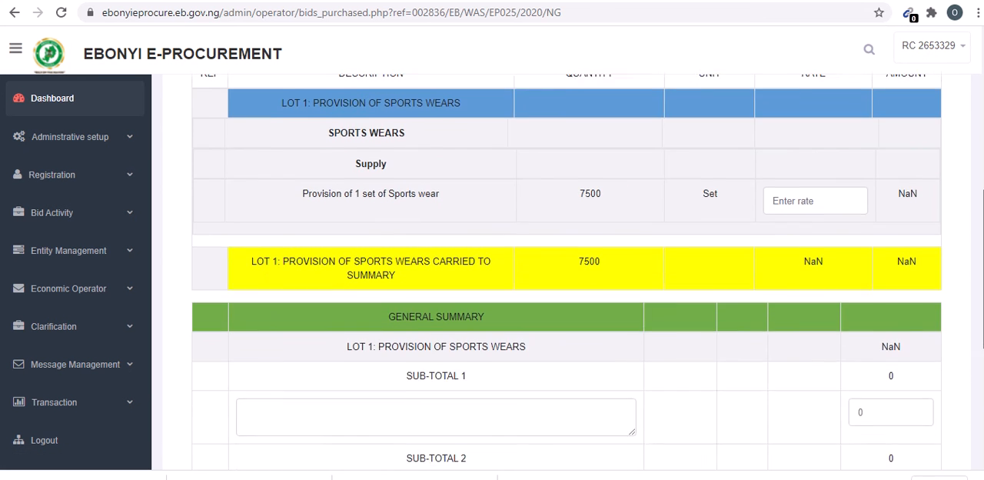
scroll(566, 272, up, 1)
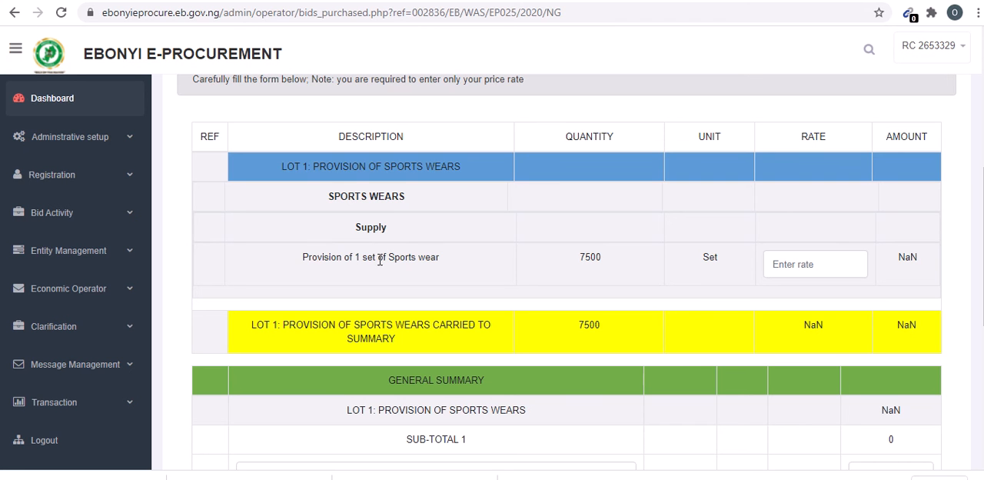
click(775, 264)
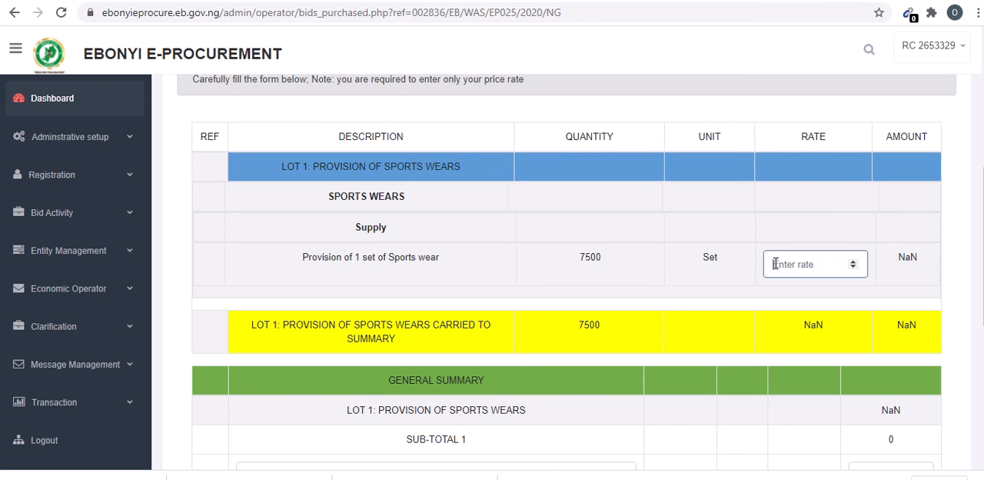
text(3)
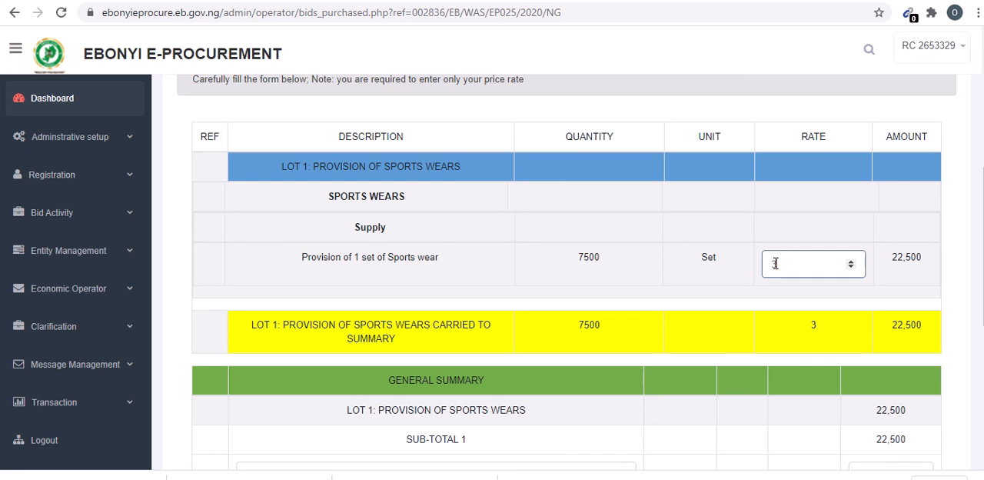
text(00)
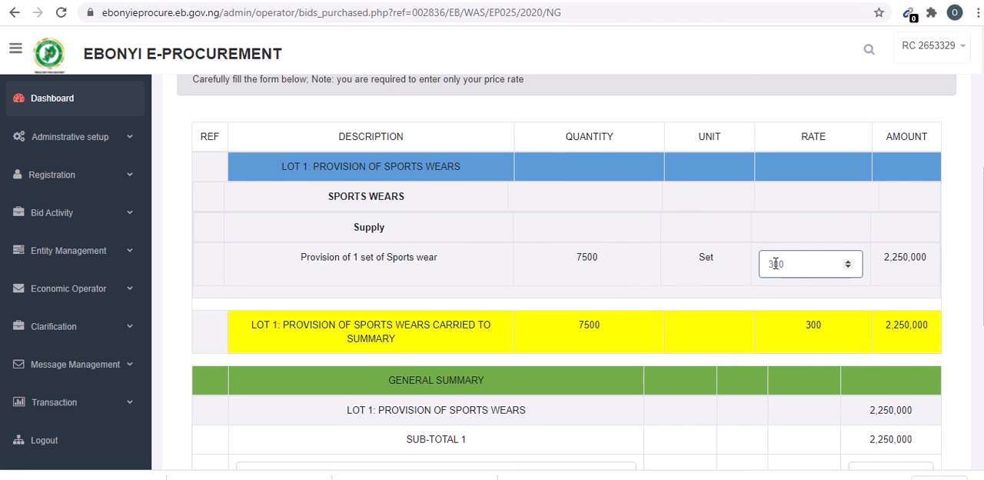
text(0)
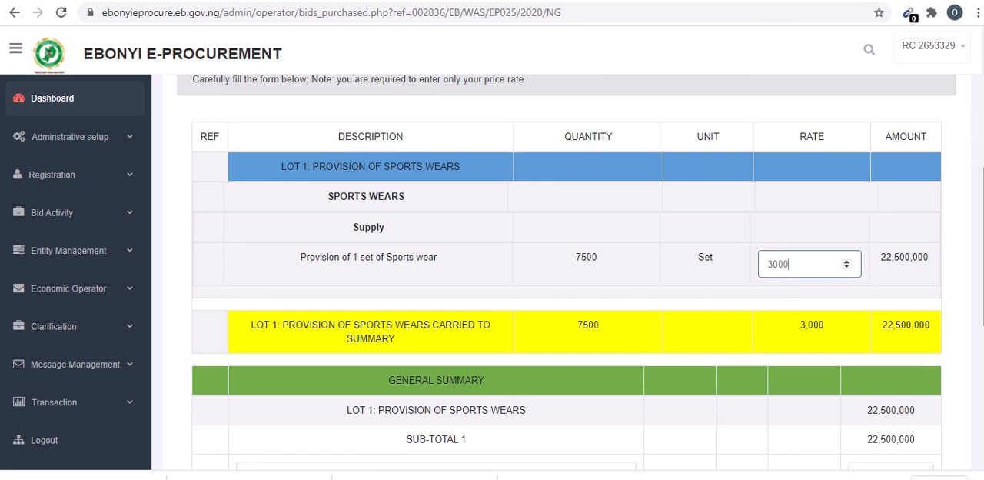
drag(982, 246, 982, 330)
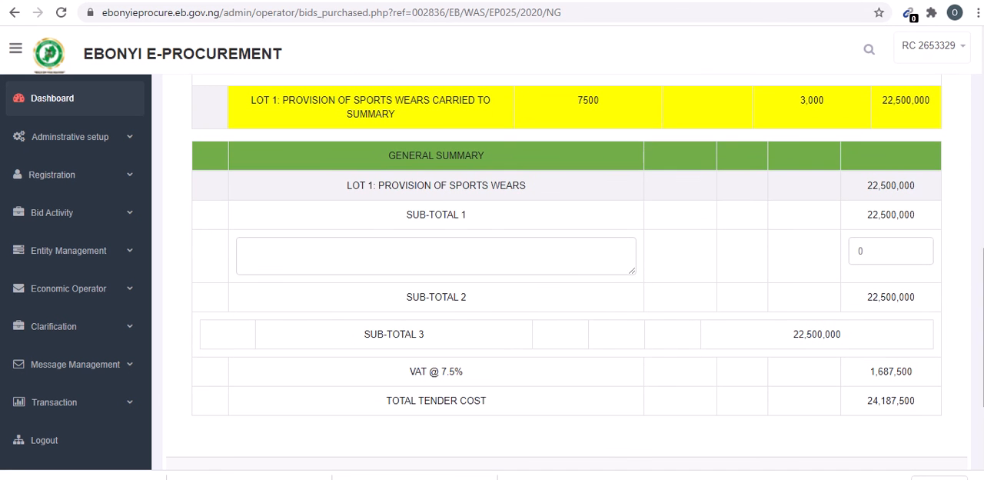
- Recheck the BOQ, then fill the general summary's extra line with "NO CONTINGENCY ALLOWED" and an amount of 0
click(271, 0)
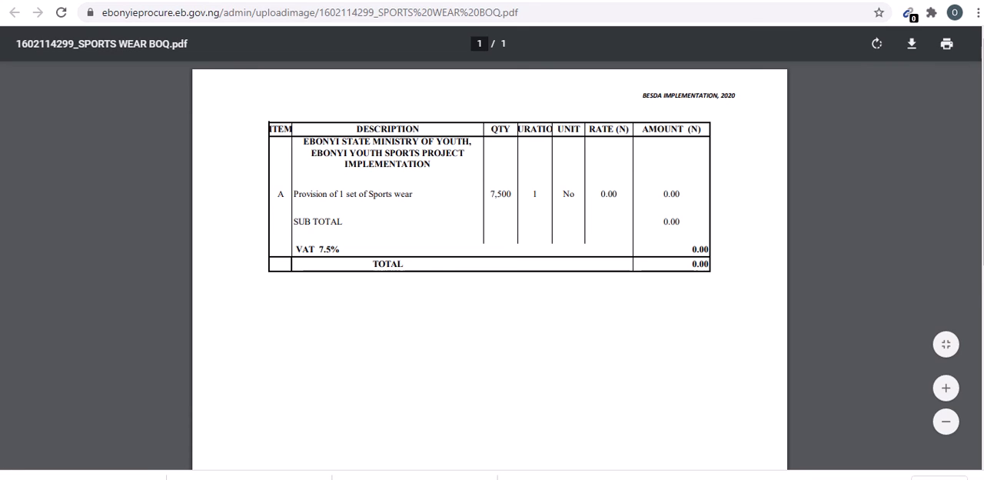
click(229, 1)
click(456, 264)
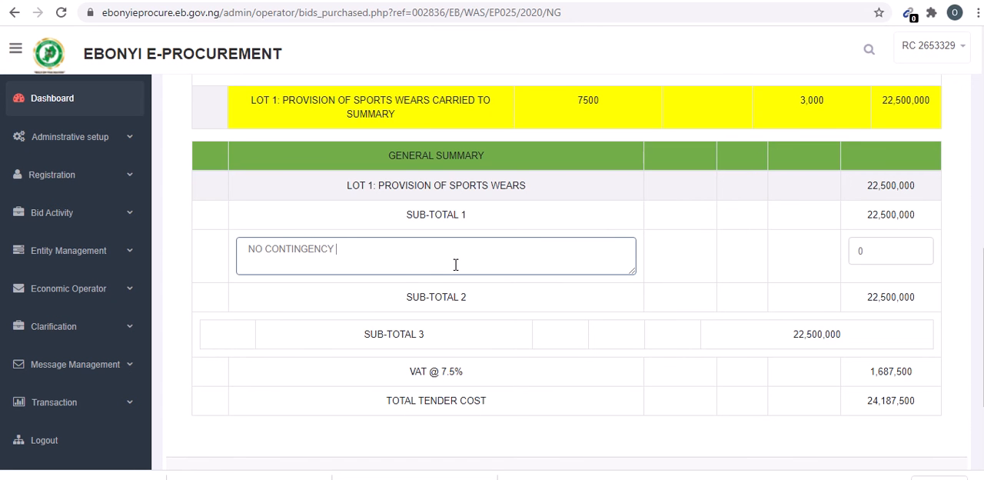
text(WED)
click(865, 253)
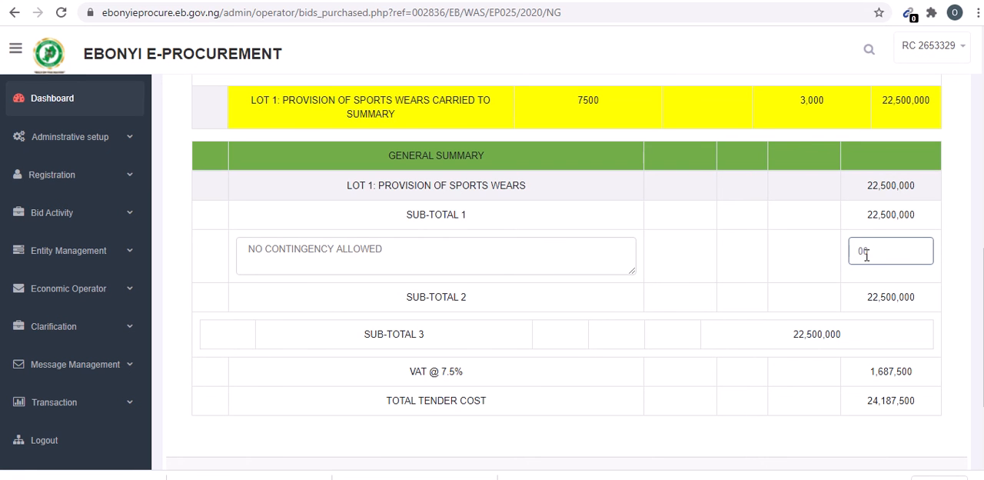
drag(890, 250, 744, 263)
text(0)
scroll(359, 349, down, 2)
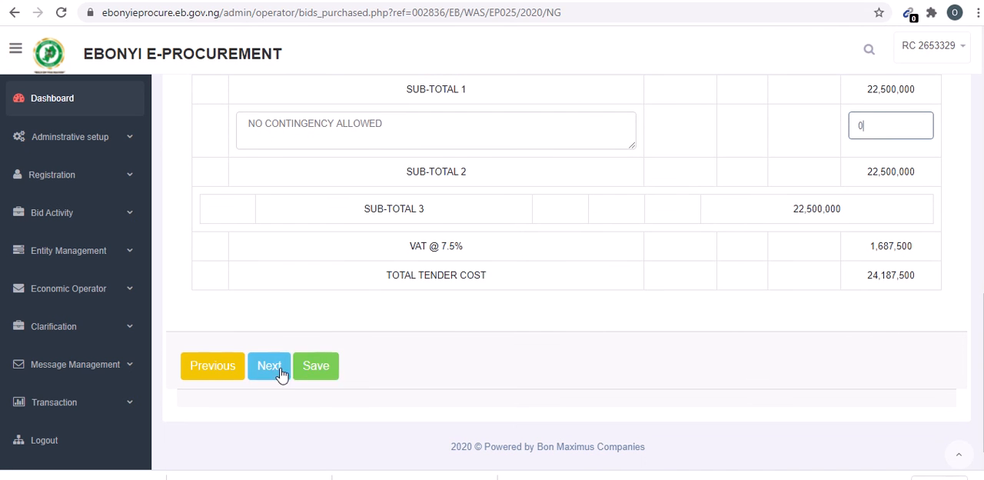
- Save the financial bid and check the saved entries in its general summary
click(314, 372)
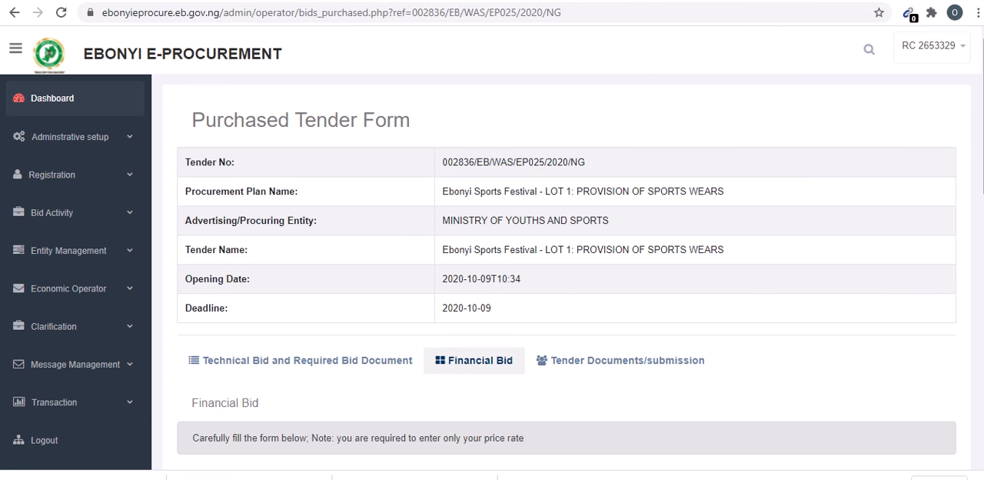
scroll(375, 438, down, 10)
scroll(375, 438, down, 4)
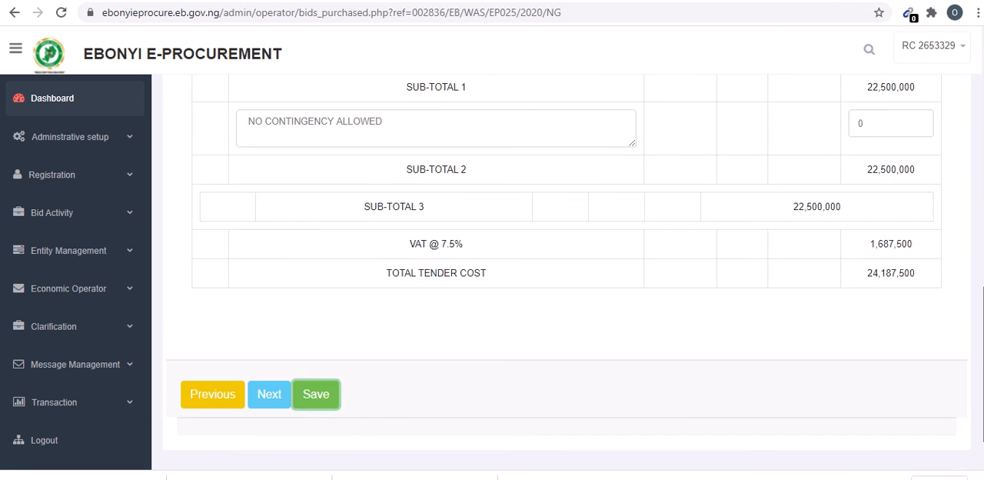
scroll(375, 438, up, 4)
scroll(850, 388, down, 3)
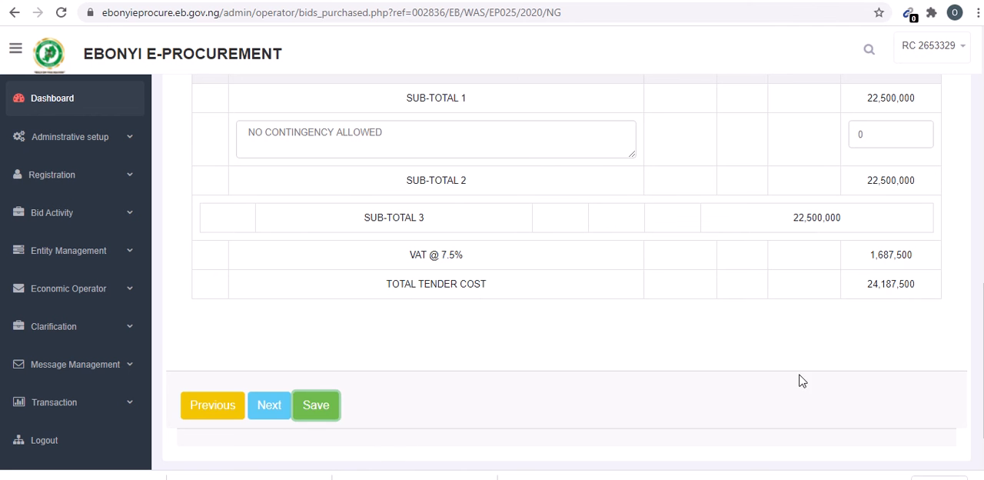
- Go on to the bid submission section, then return to the technical bid and check the Section A document upload statuses
click(270, 413)
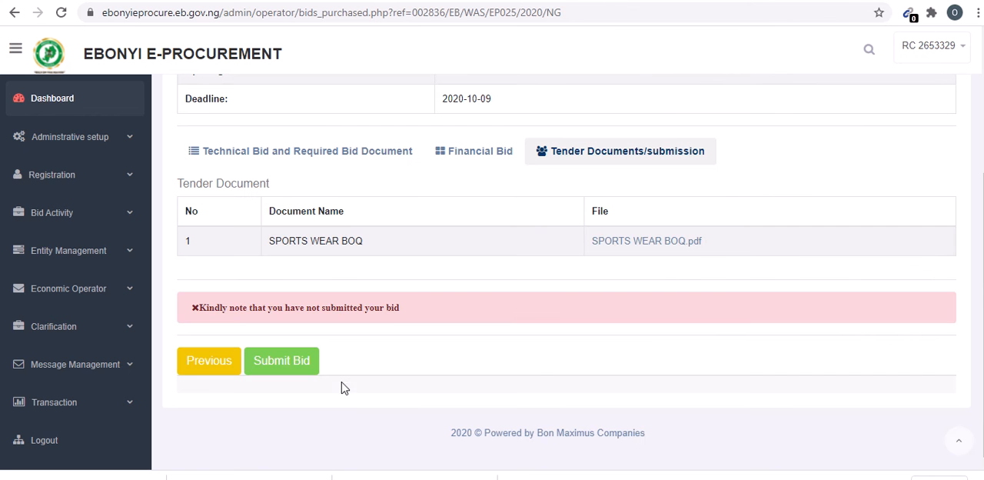
click(279, 152)
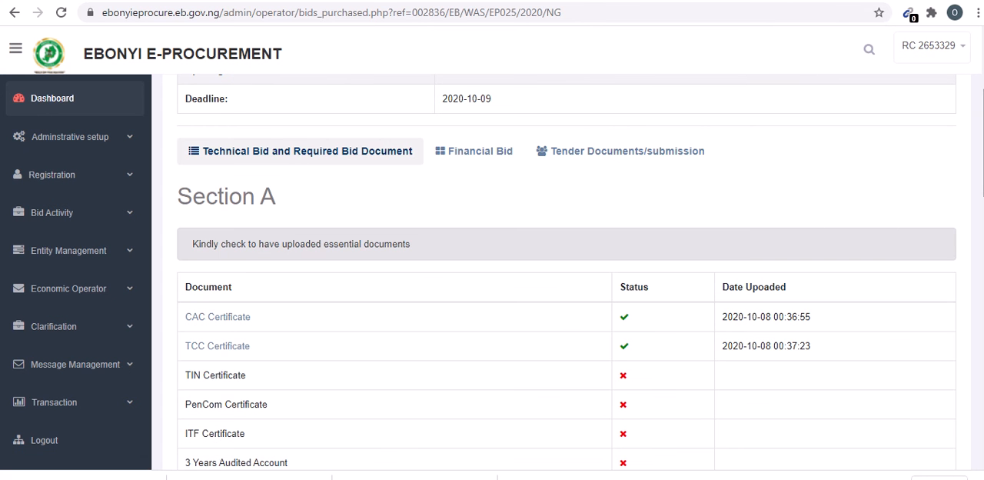
scroll(567, 271, down, 3)
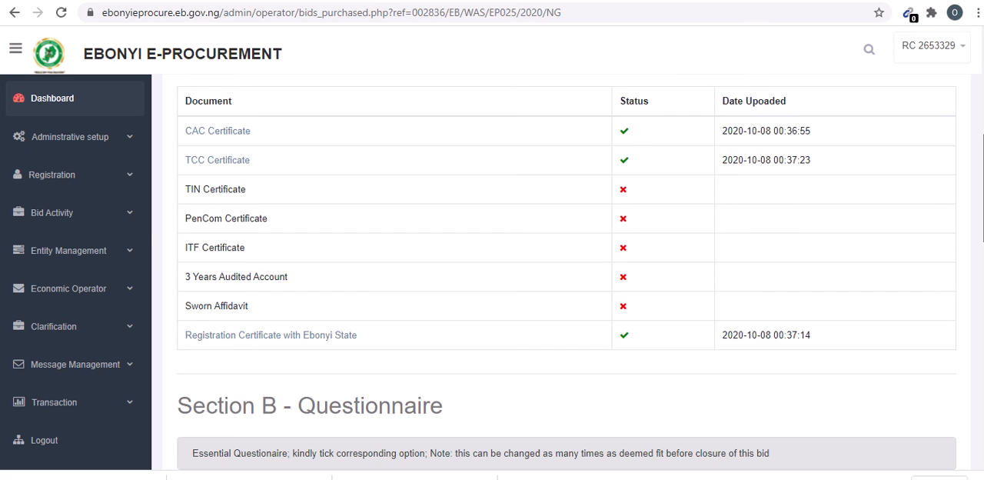
scroll(567, 270, up, 2)
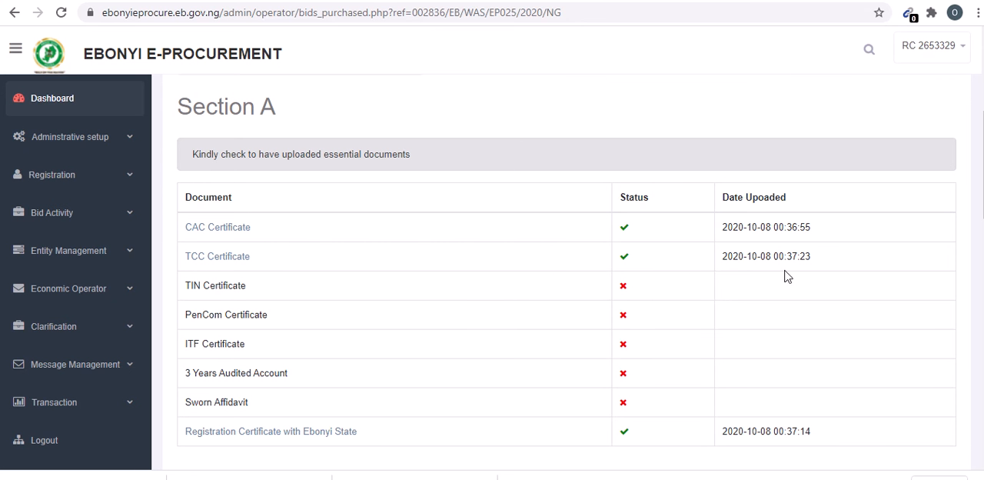
scroll(567, 272, down, 2)
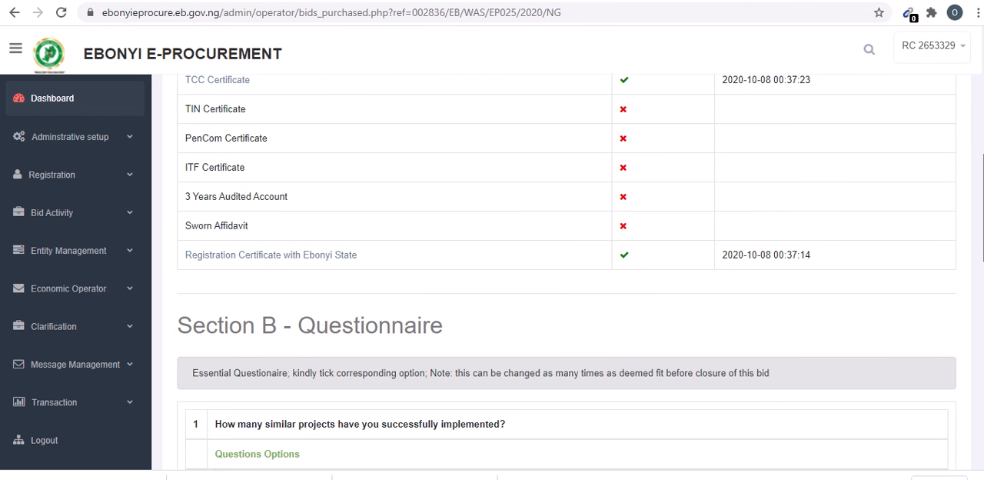
- Answer the Section B questionnaire with "Four" similar projects implemented and "Yes" for a cloth making factory in Ebonyi state, and submit it
mouse_move(983, 208)
mouse_down()
mouse_move(983, 195)
mouse_move(983, 212)
mouse_up()
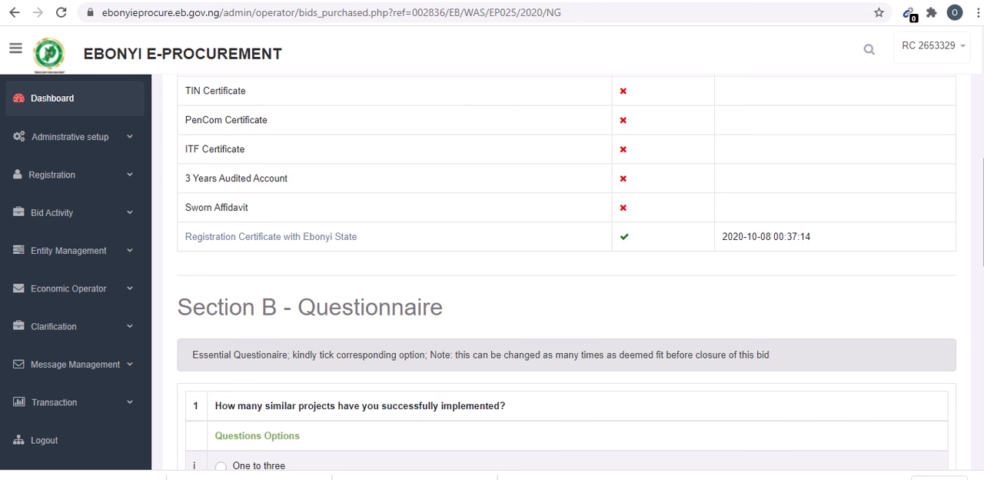
drag(983, 212, 983, 249)
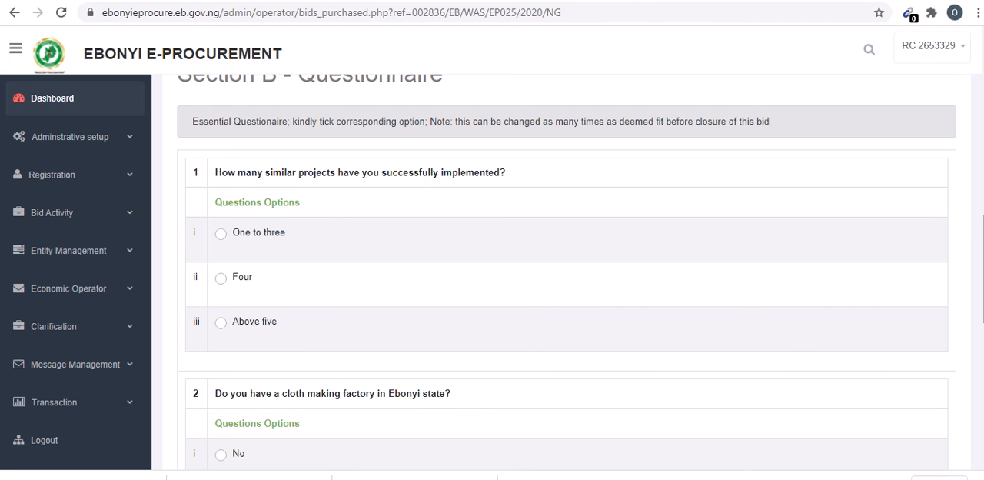
drag(982, 269, 983, 272)
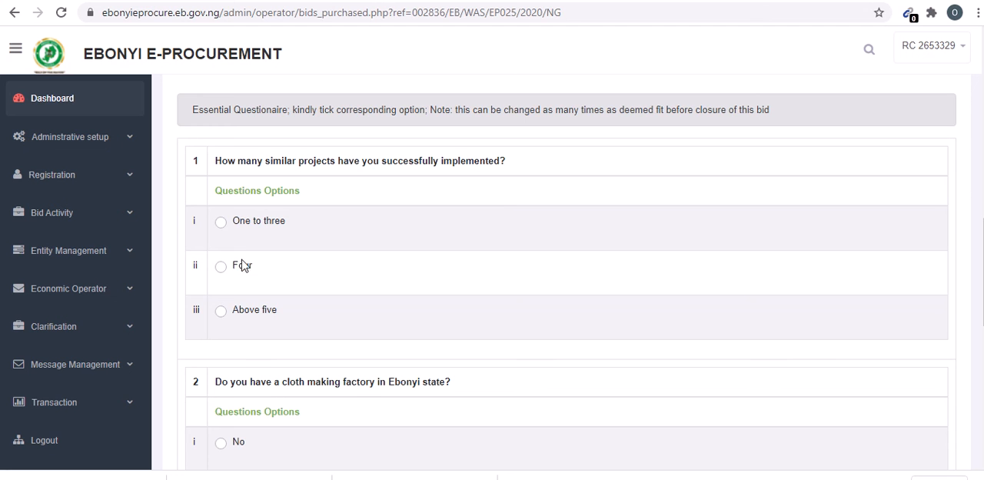
click(222, 224)
scroll(225, 226, down, 2)
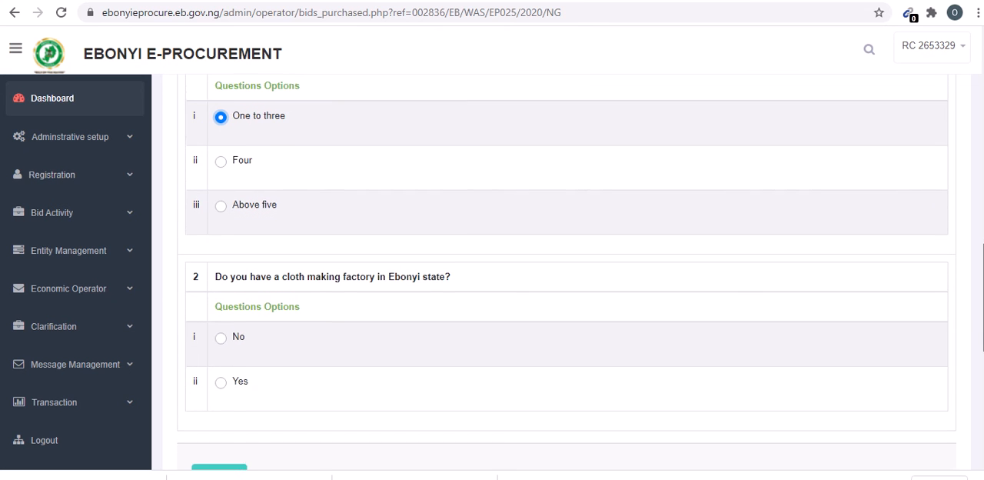
click(221, 153)
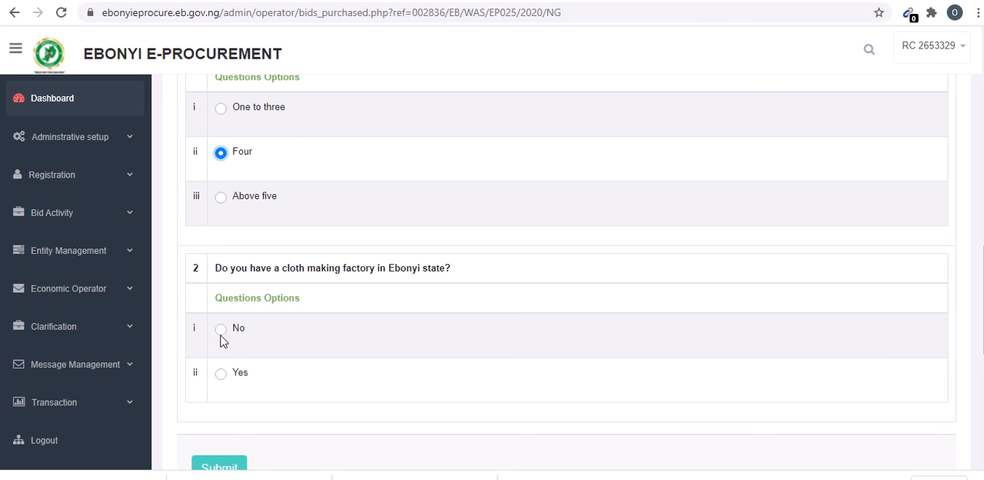
click(221, 375)
scroll(977, 307, down, 3)
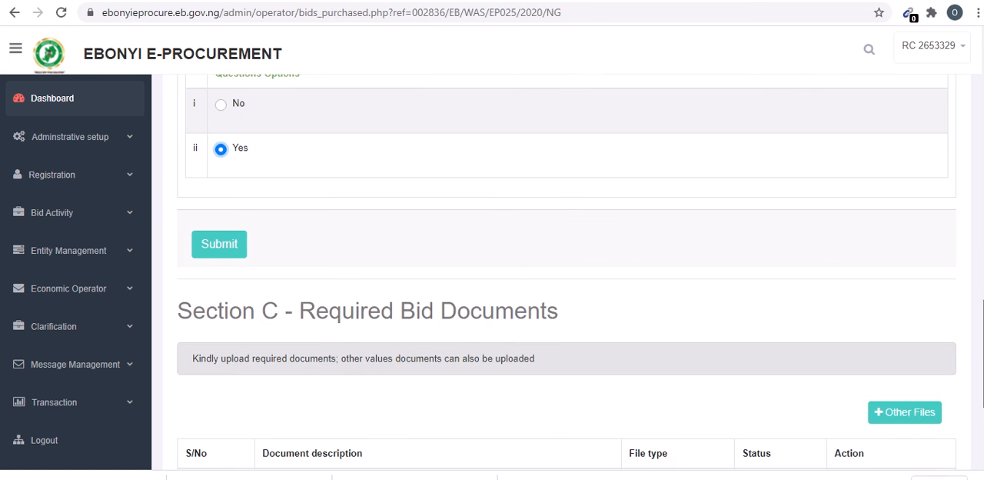
click(215, 250)
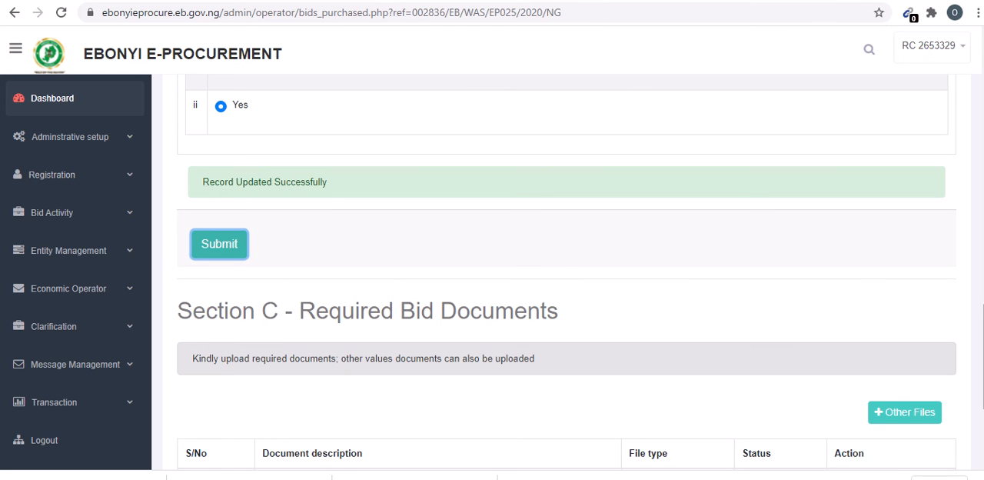
- In Section C, upload the "Completion cert" PDF from the Desktop's BMC EB folder as the "Product description and specifications" document
scroll(566, 275, down, 2)
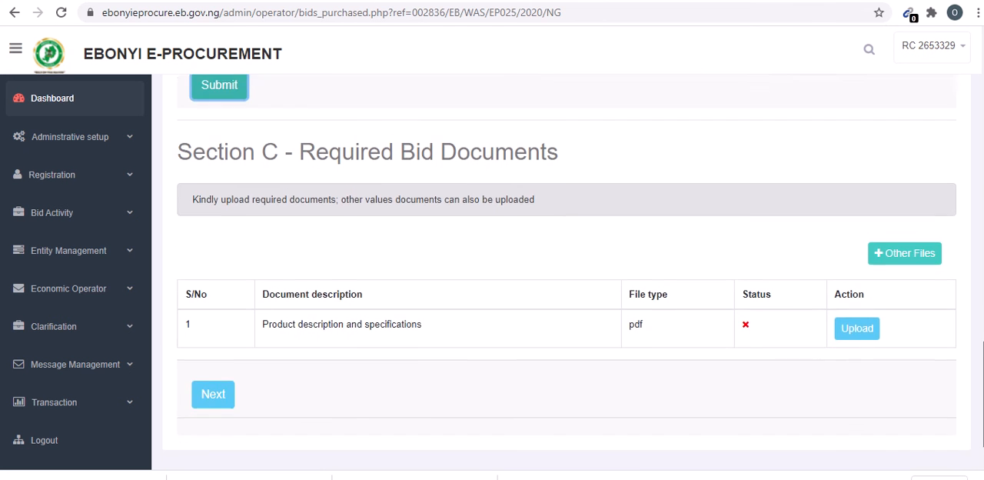
scroll(566, 275, down, 1)
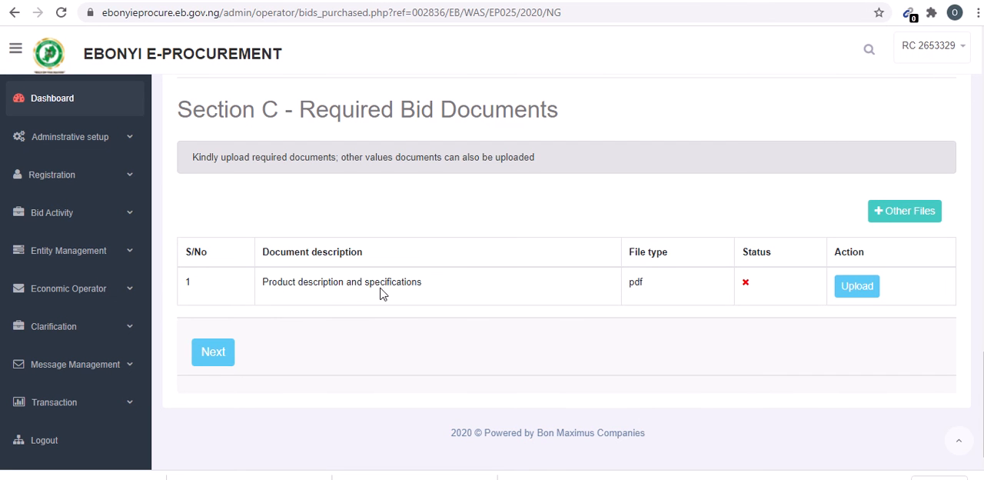
click(856, 292)
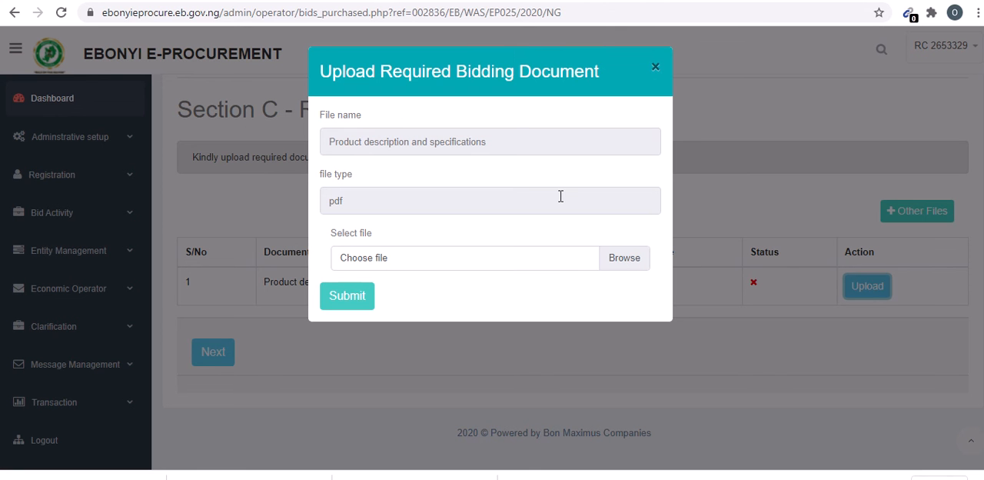
click(627, 261)
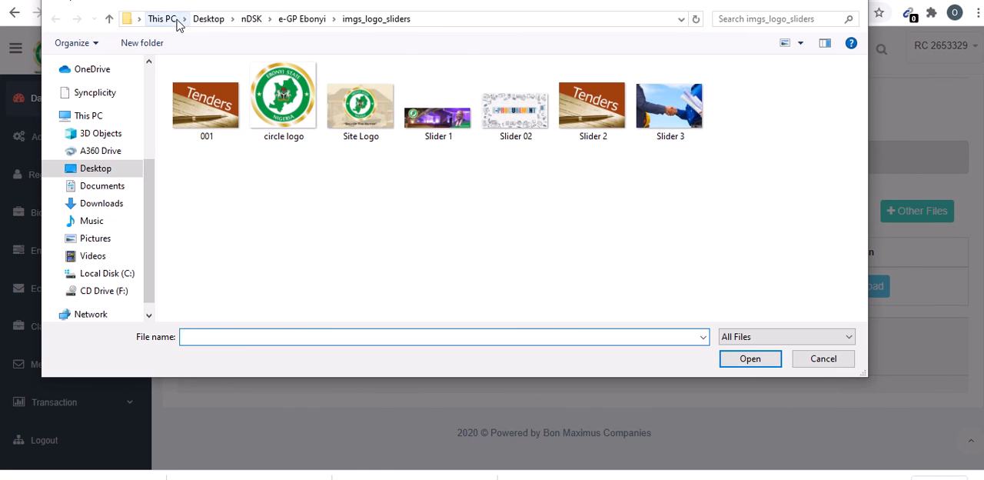
click(208, 19)
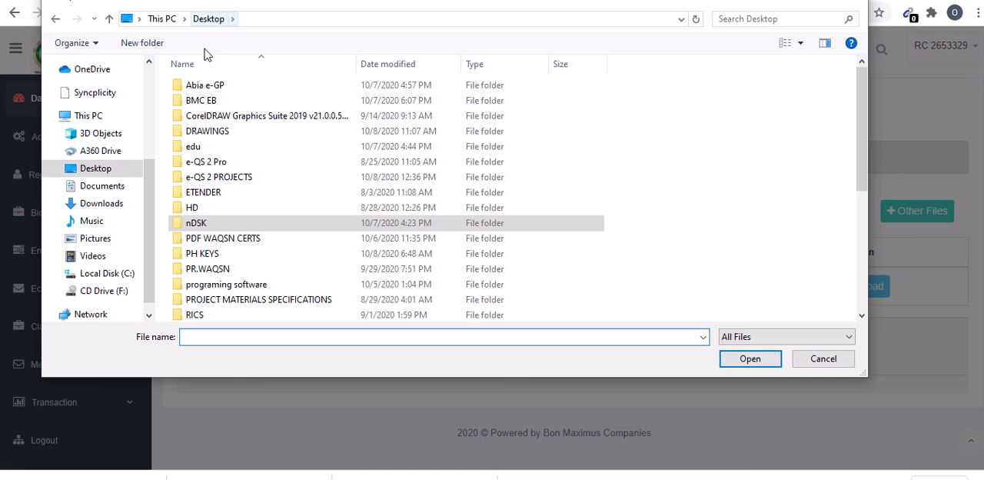
double_click(201, 101)
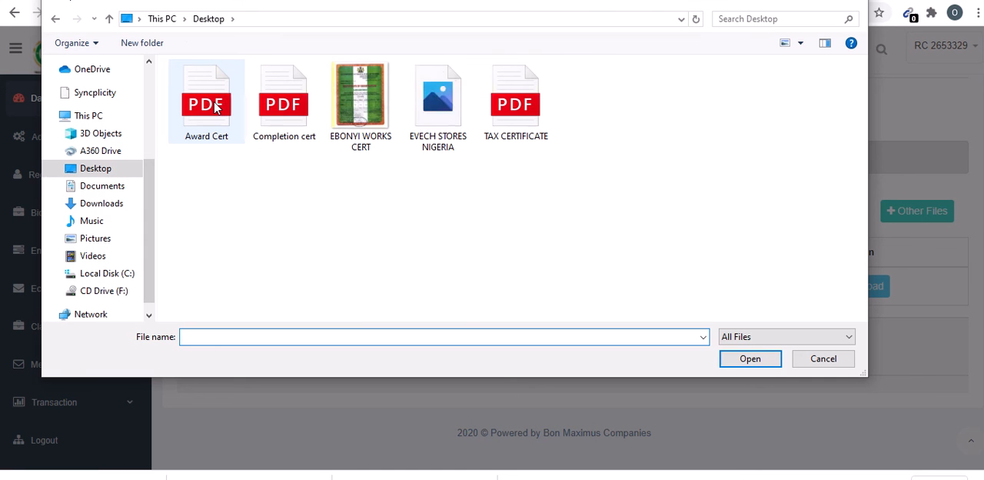
double_click(278, 109)
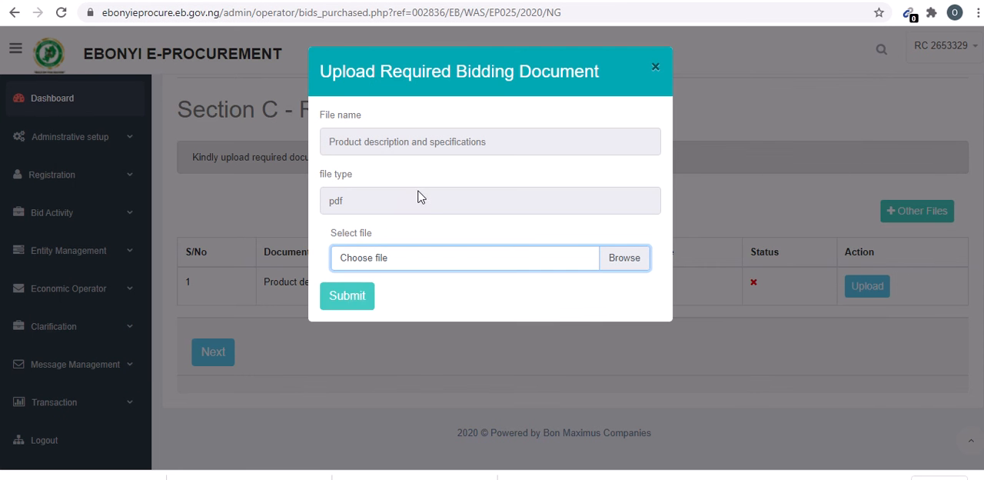
click(350, 297)
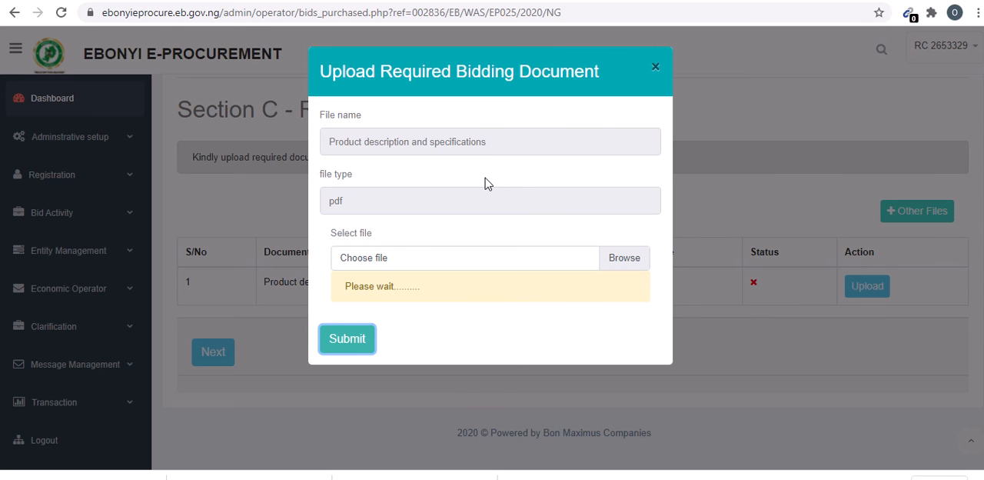
click(654, 69)
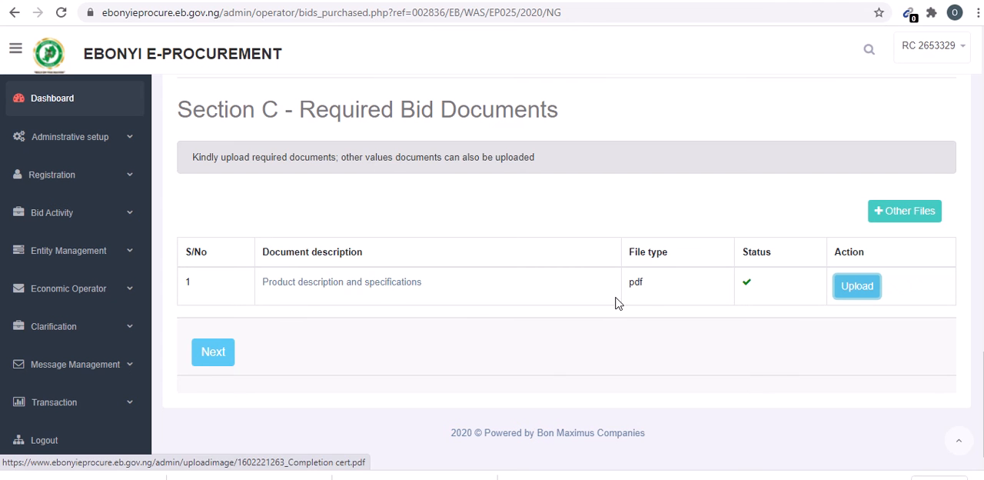
- Go on to the financial bid, save it again, and recheck the sports wear rate and the general summary
click(212, 352)
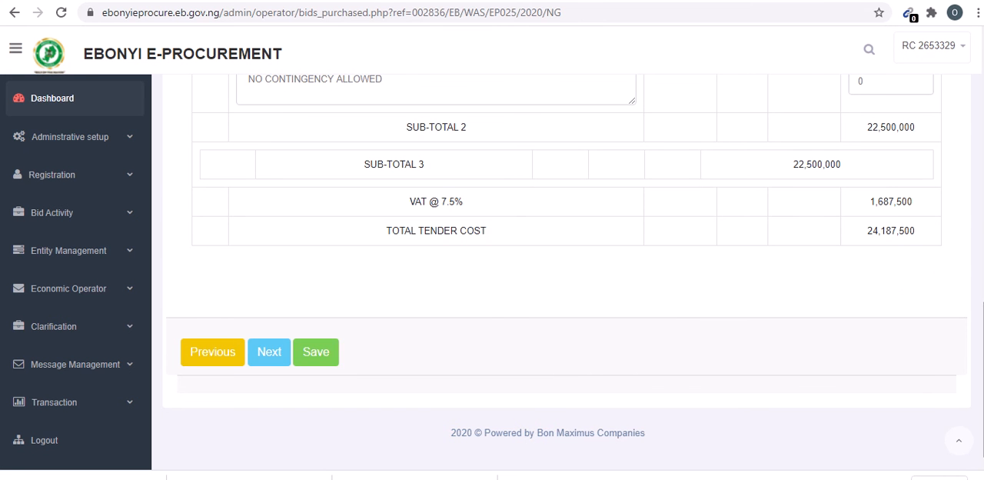
scroll(666, 323, up, 5)
scroll(666, 323, down, 4)
scroll(566, 261, down, 1)
click(326, 353)
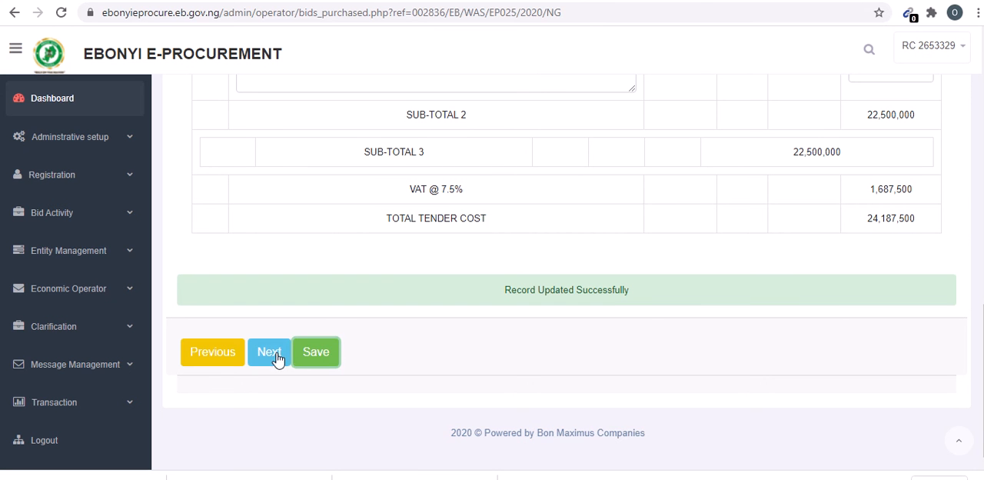
scroll(591, 343, up, 3)
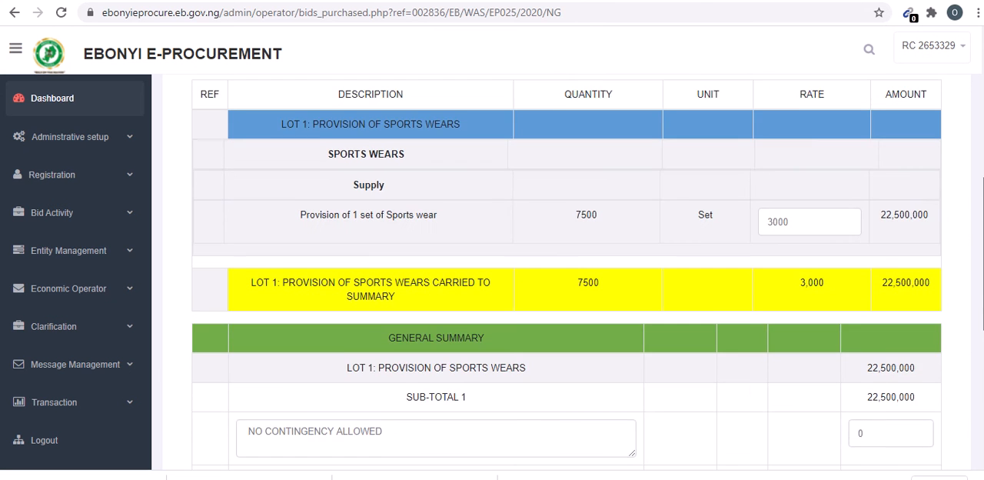
scroll(830, 277, up, 2)
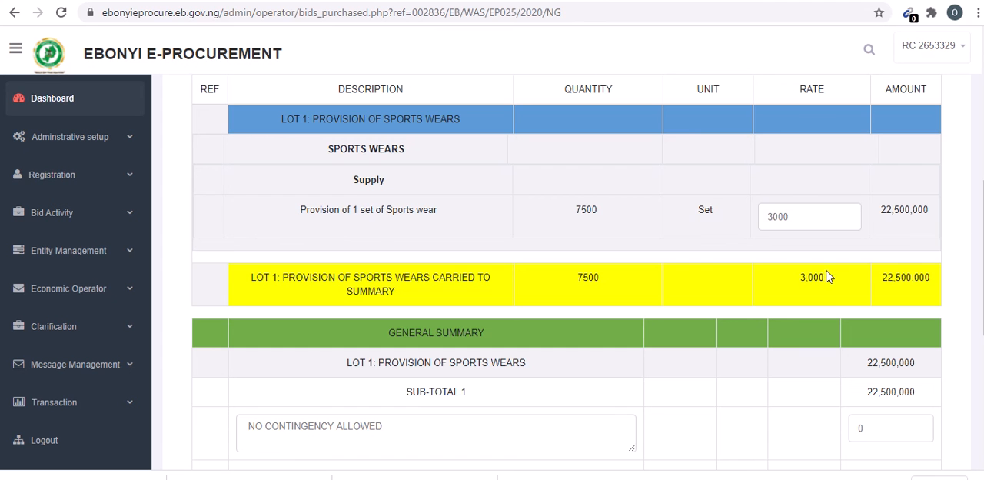
double_click(792, 220)
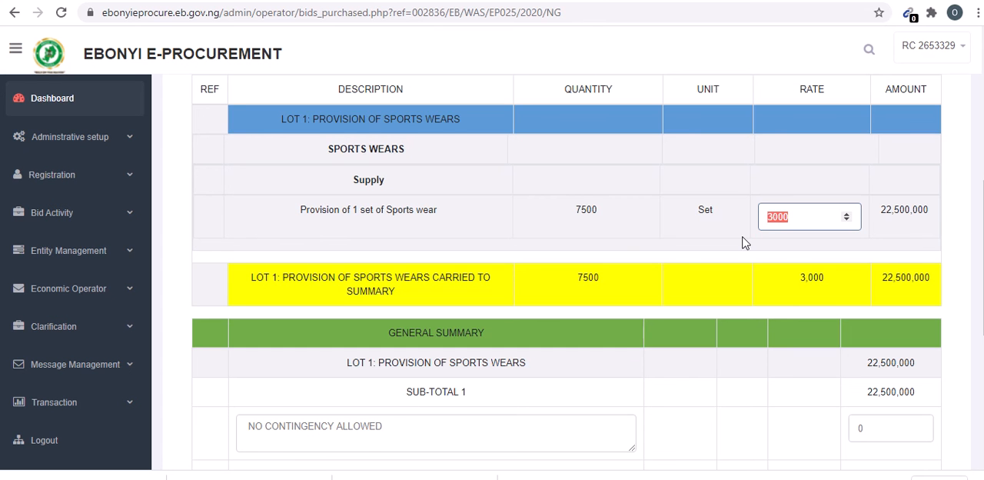
scroll(553, 374, down, 5)
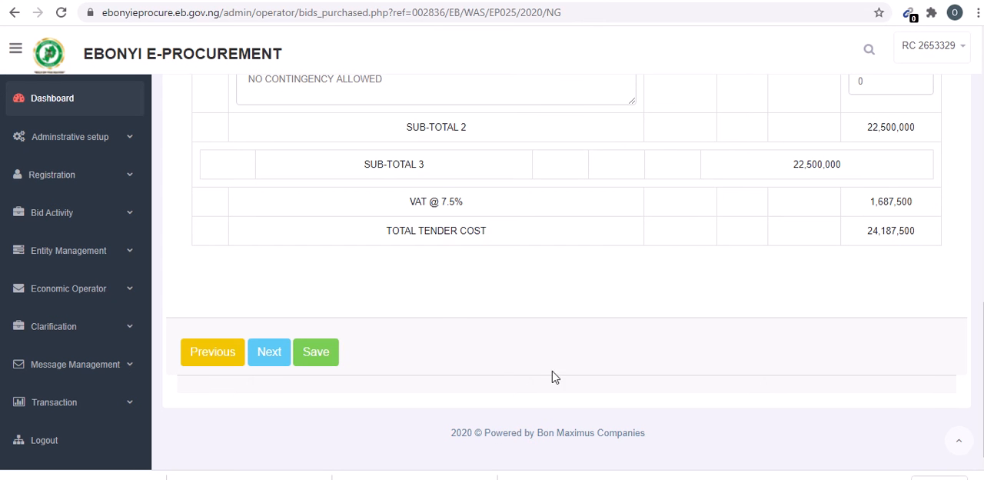
- Go on to the tender documents and submission section, submit the bid and confirm the submission
click(279, 351)
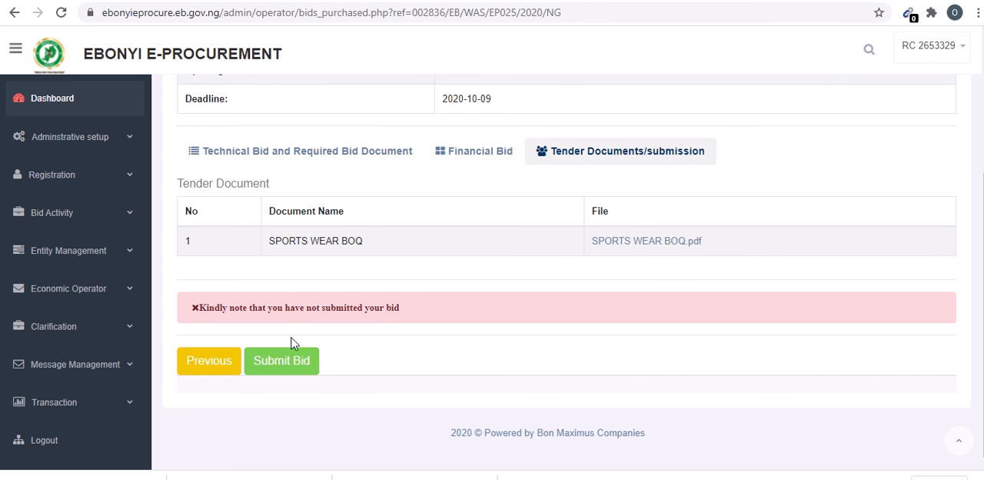
click(293, 365)
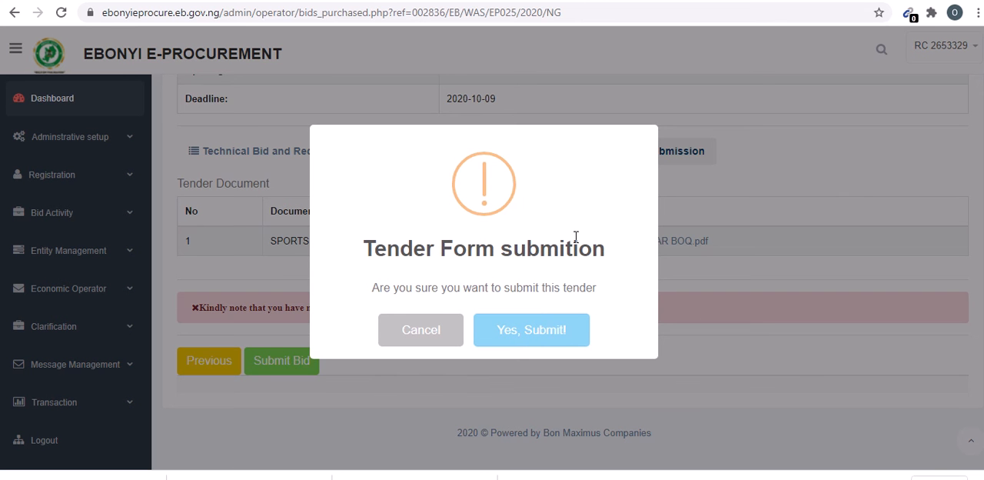
click(535, 332)
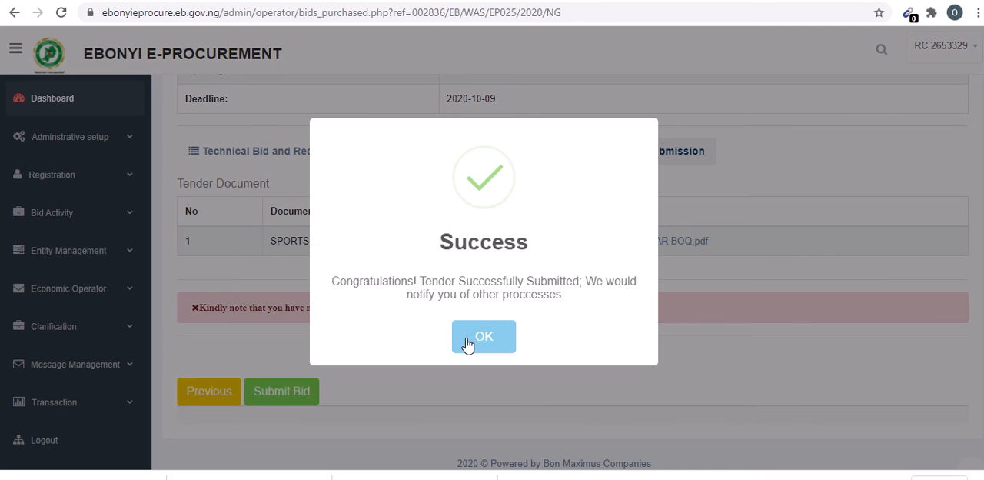
click(470, 340)
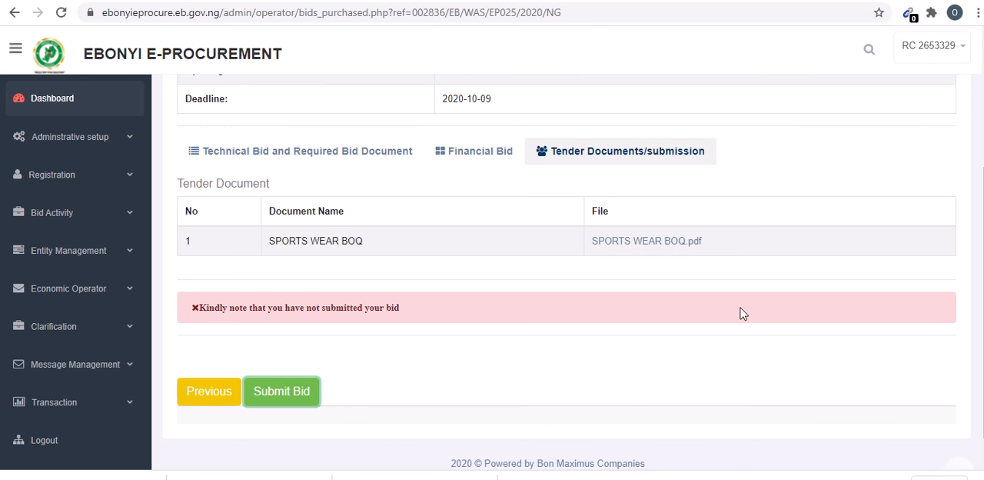
- Examine the tender's opening date and time and its deadline in the Purchased Tender Form, along with the bid submission notice
scroll(567, 272, up, 2)
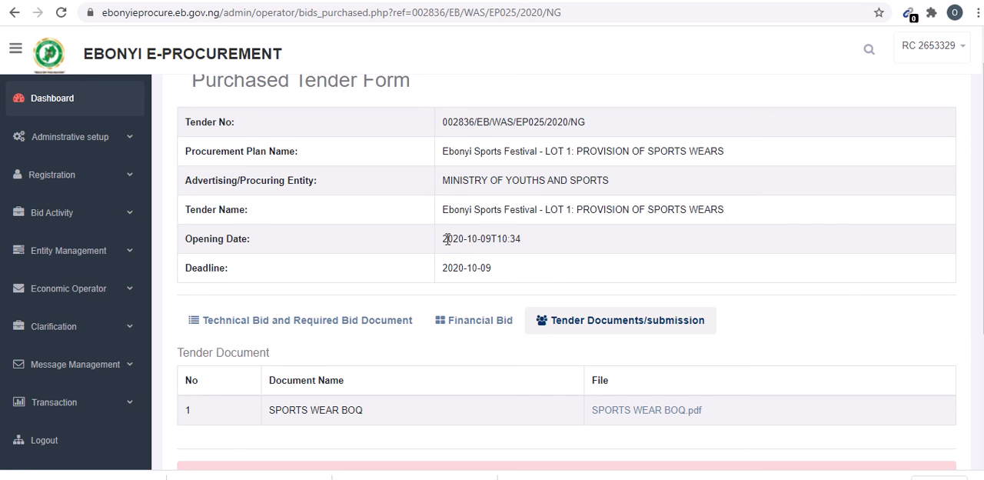
drag(445, 241, 493, 239)
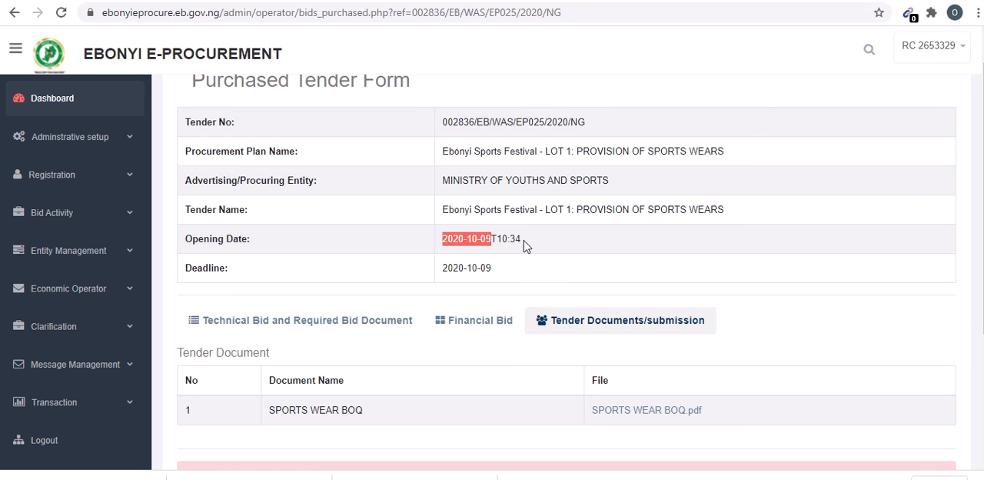
drag(519, 238, 494, 238)
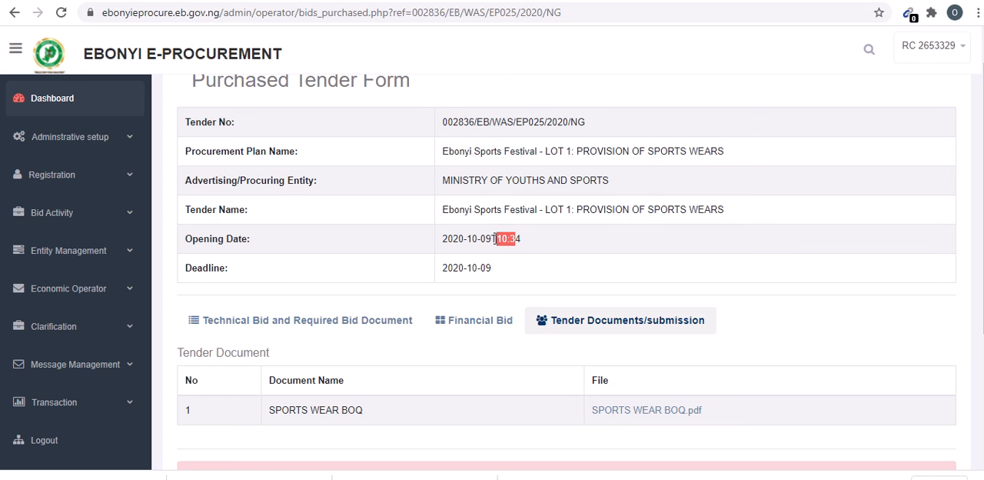
click(534, 241)
scroll(574, 269, down, 4)
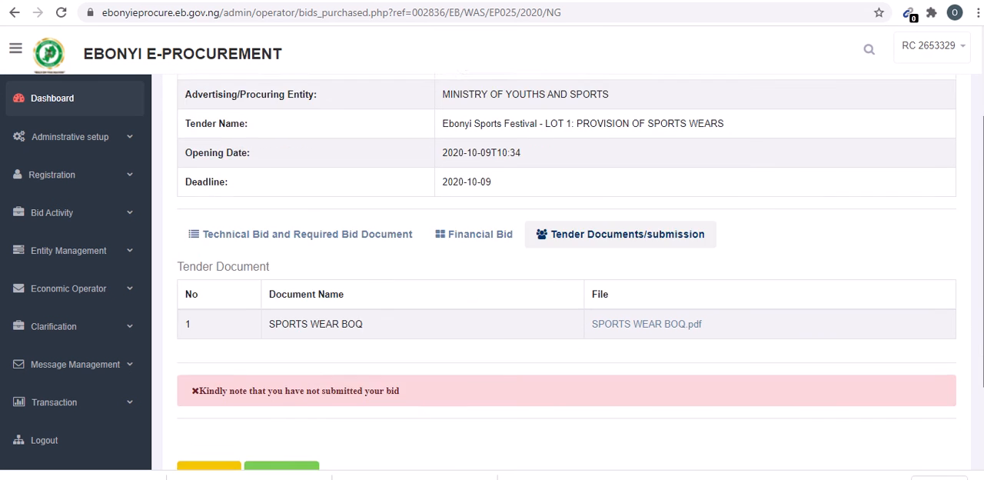
scroll(574, 269, up, 4)
scroll(566, 269, down, 3)
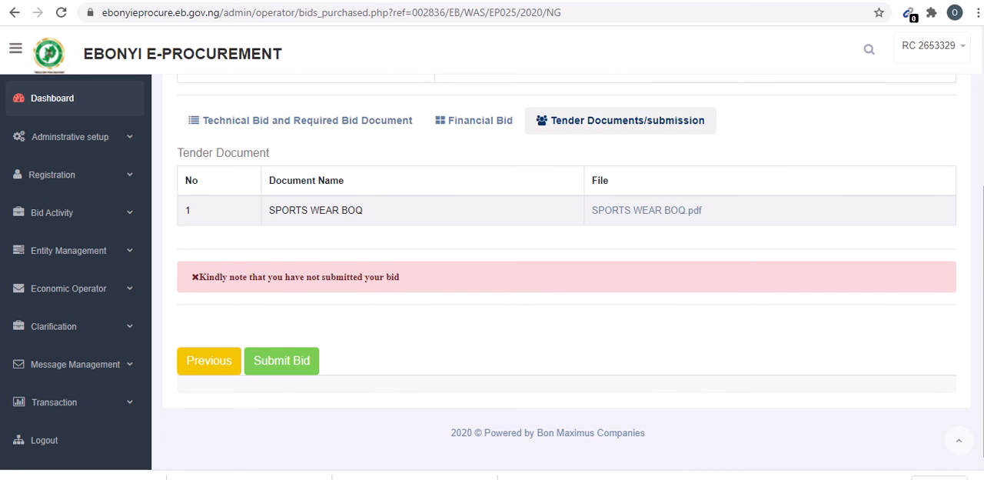
scroll(573, 269, up, 3)
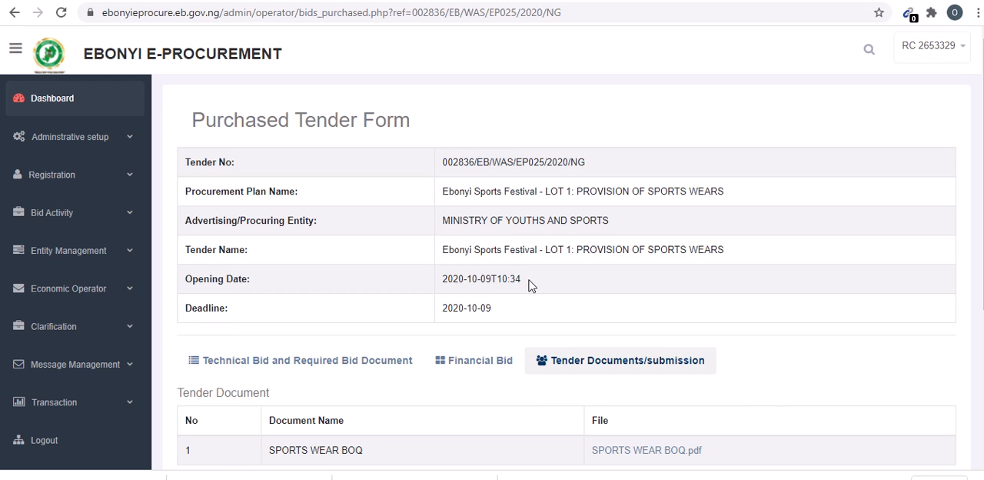
drag(526, 285, 487, 278)
click(487, 278)
- Log out and try to sign back in with the company account's e-mail address and password
click(55, 446)
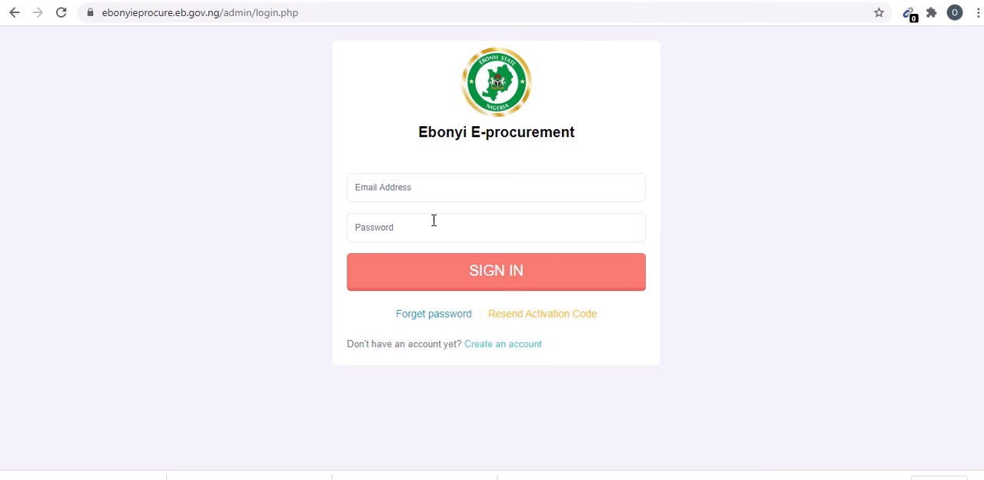
click(434, 225)
key(ctrl+v)
click(423, 189)
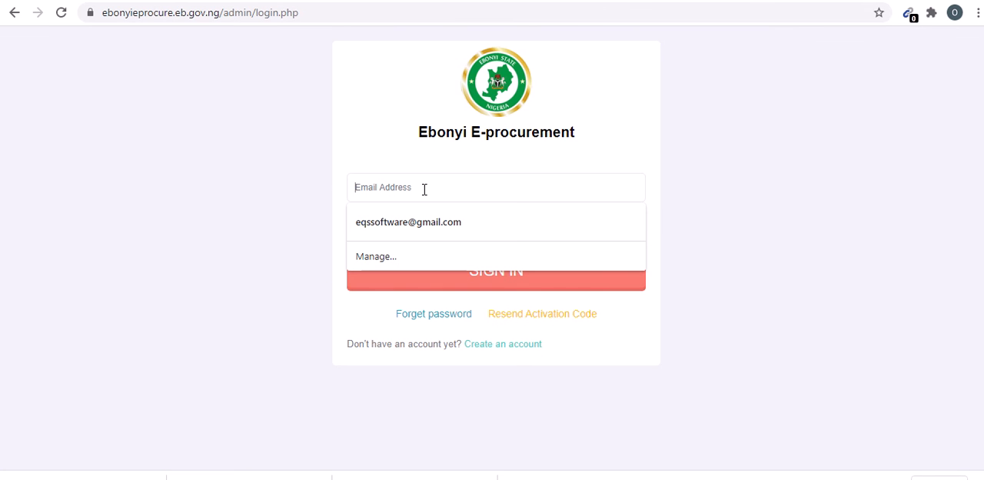
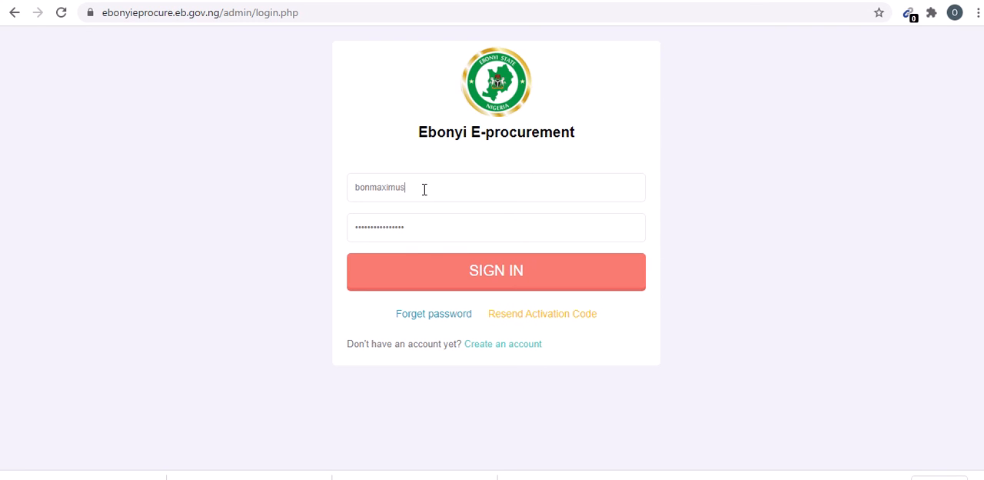
click(518, 282)
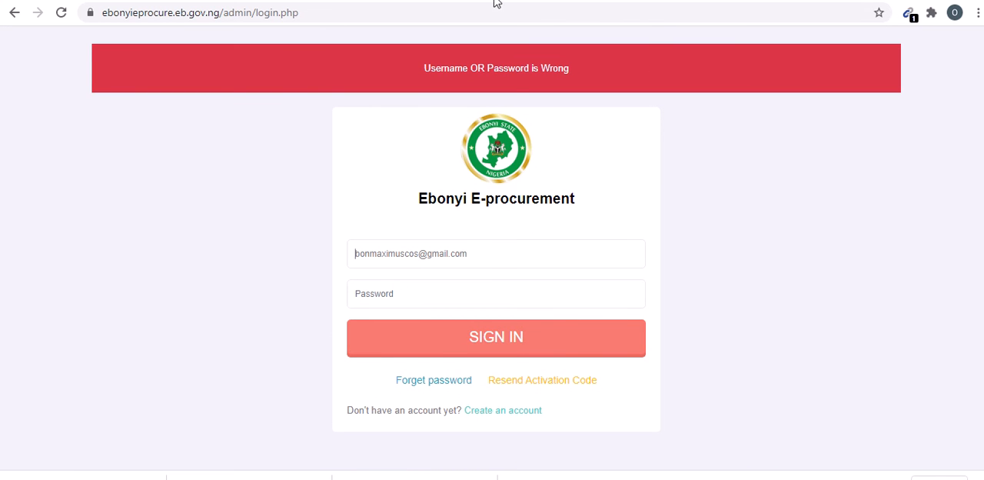
- Enter the account password again and sign in to the company account
mouse_move(494, 3)
key(ctrl+v)
click(459, 341)
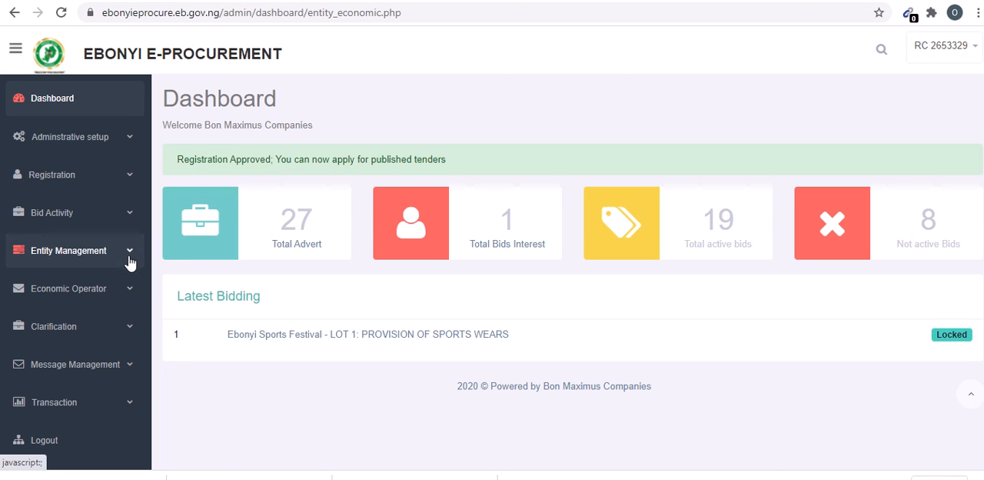
- Open the purchased bid "Ebonyi Sports Festival - LOT 1: PROVISION OF SPORTS WEARS" for processing
click(127, 213)
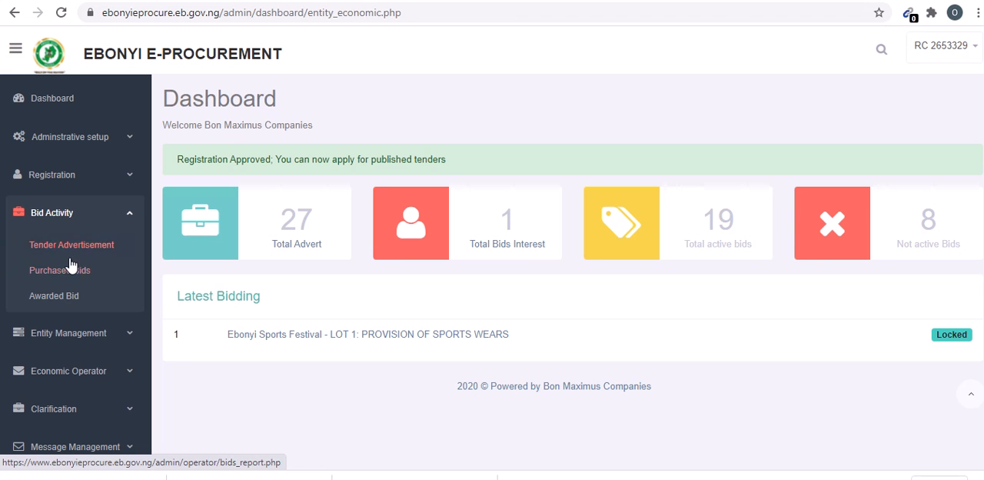
click(68, 269)
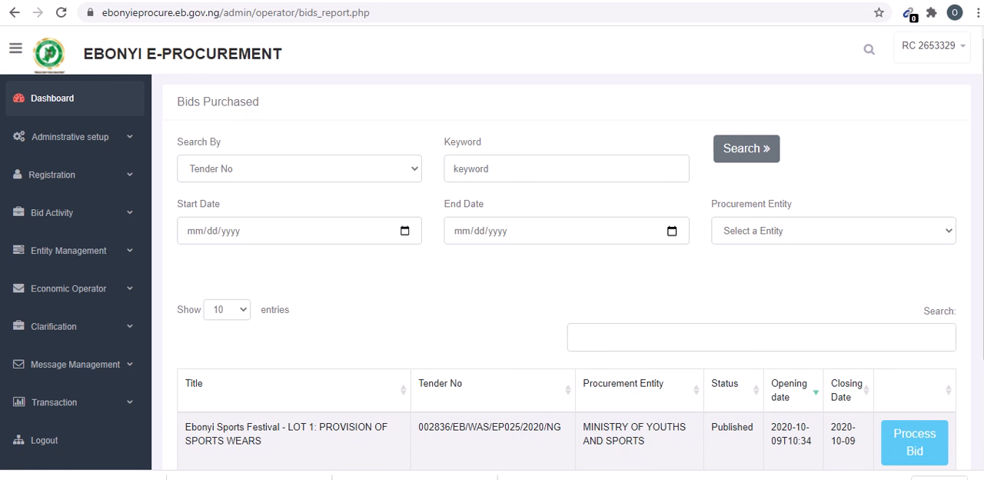
scroll(567, 269, down, 1)
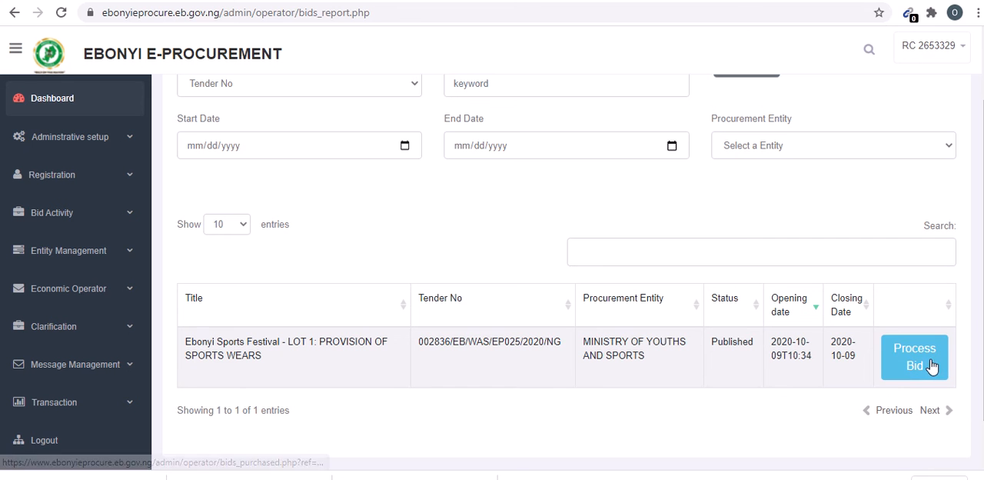
click(926, 368)
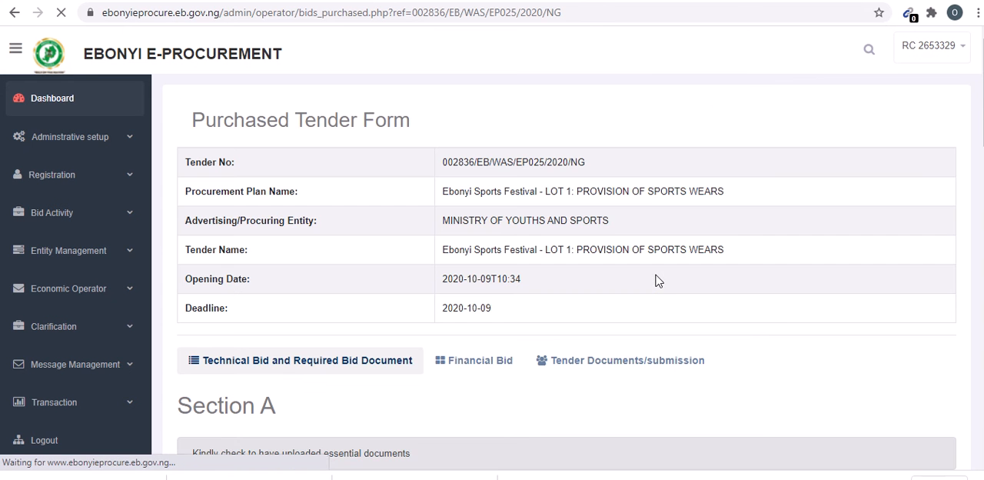
- In the Section B questionnaire, change the number of similar projects implemented to "One to three" and submit the answers
scroll(566, 277, down, 7)
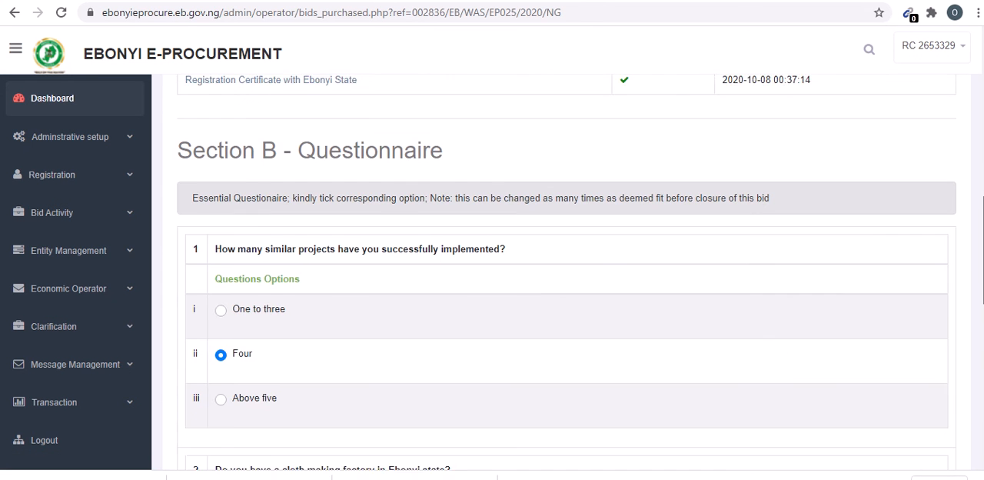
scroll(566, 277, down, 3)
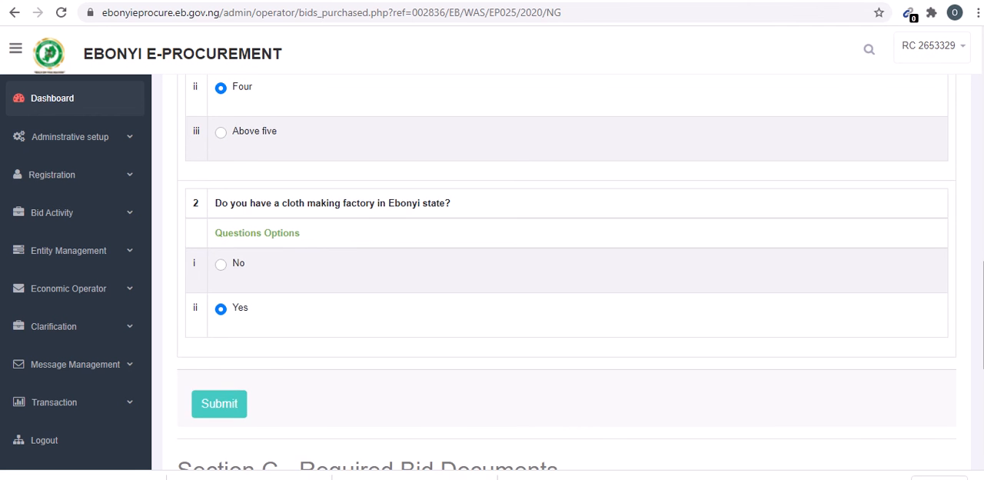
drag(983, 336, 982, 162)
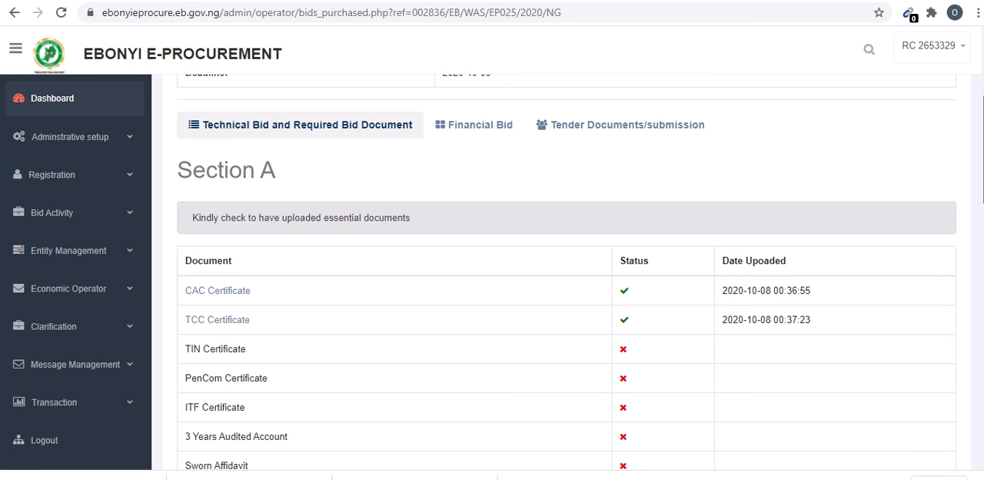
drag(981, 172, 982, 311)
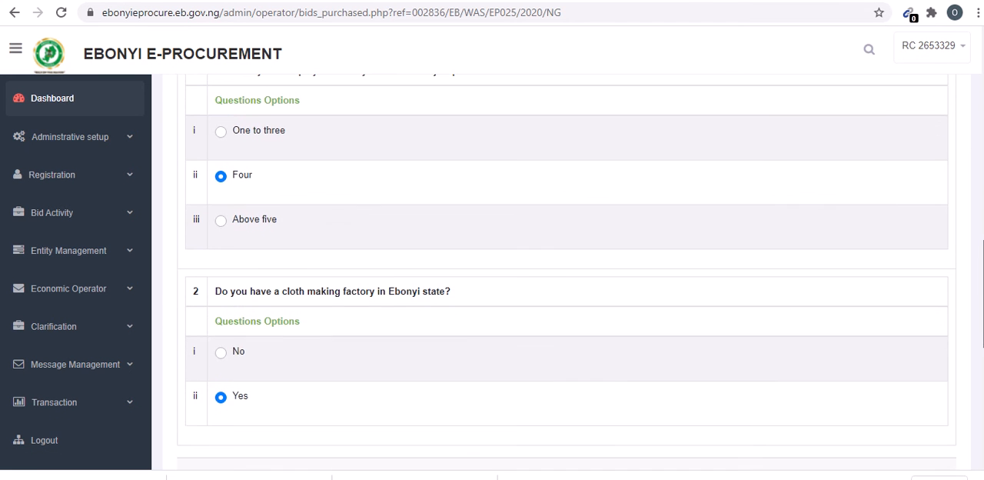
click(221, 134)
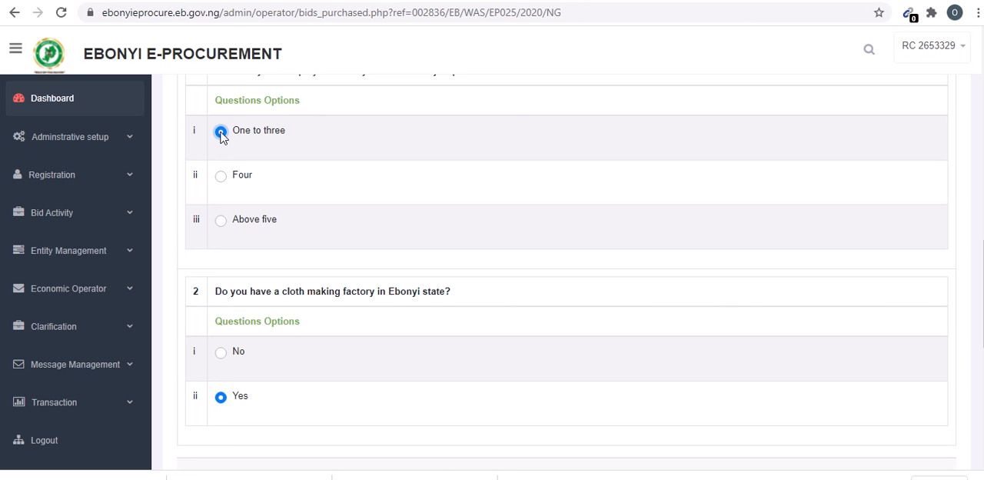
drag(982, 292, 982, 315)
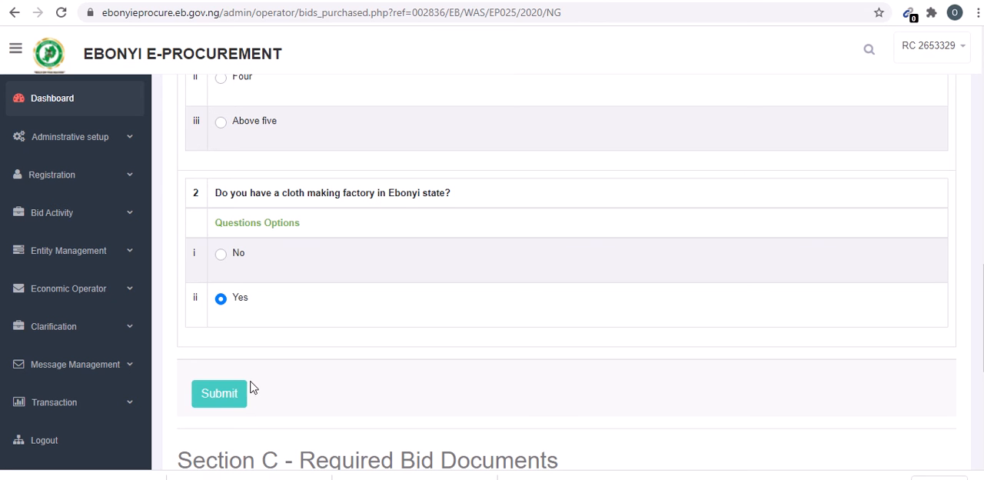
click(233, 400)
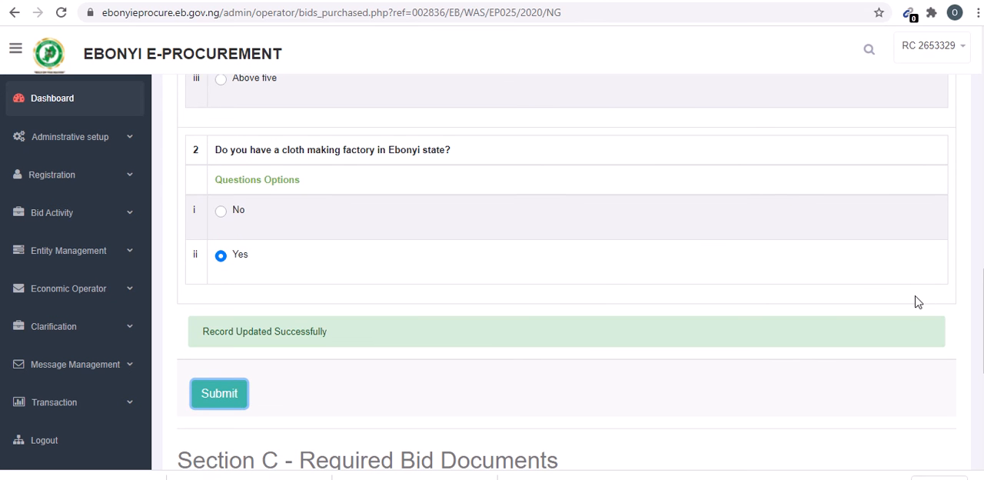
- Go on from Section C to the financial bid and set the rate for 1 set of Sports wear to 2800
drag(983, 323, 983, 412)
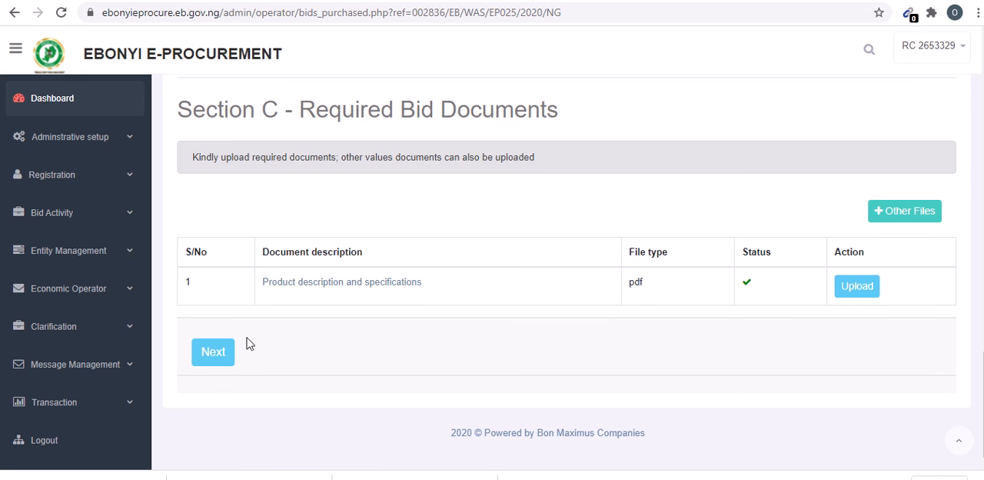
click(214, 357)
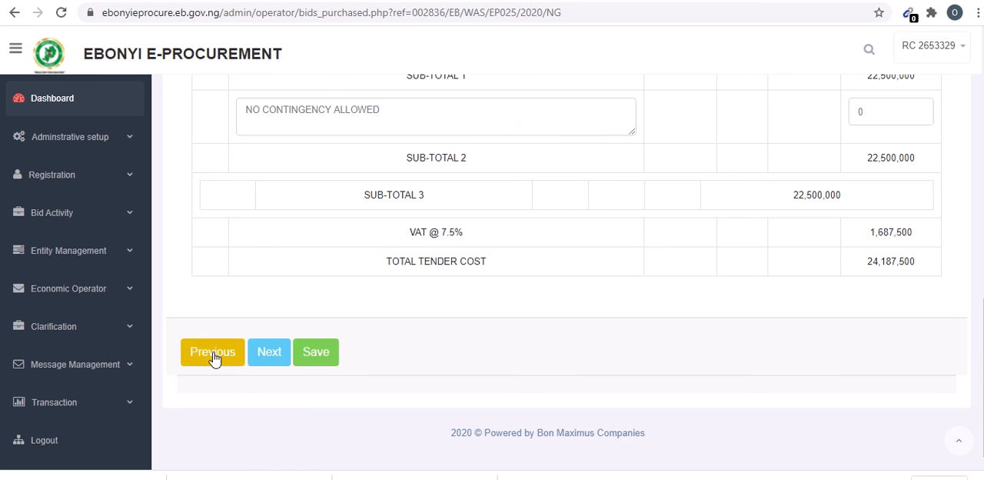
scroll(878, 279, up, 4)
scroll(800, 269, up, 1)
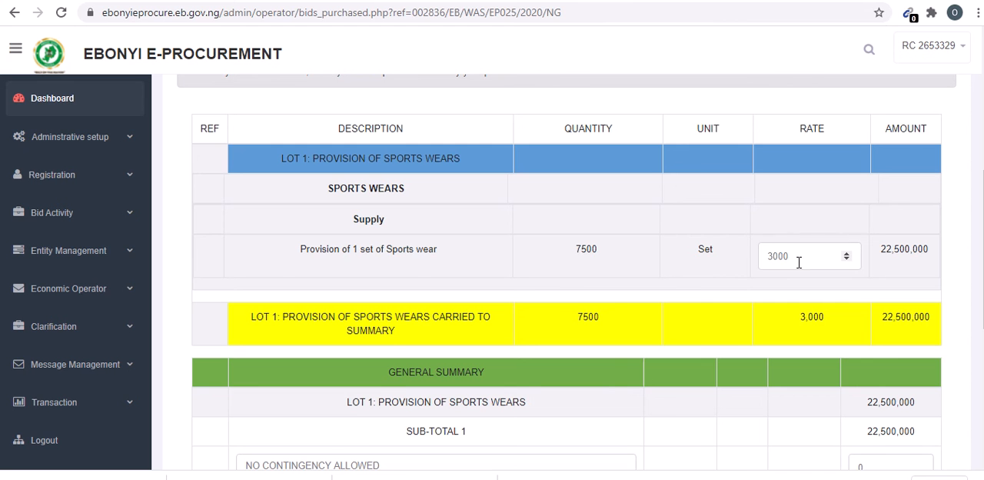
drag(799, 262, 733, 259)
text(2)
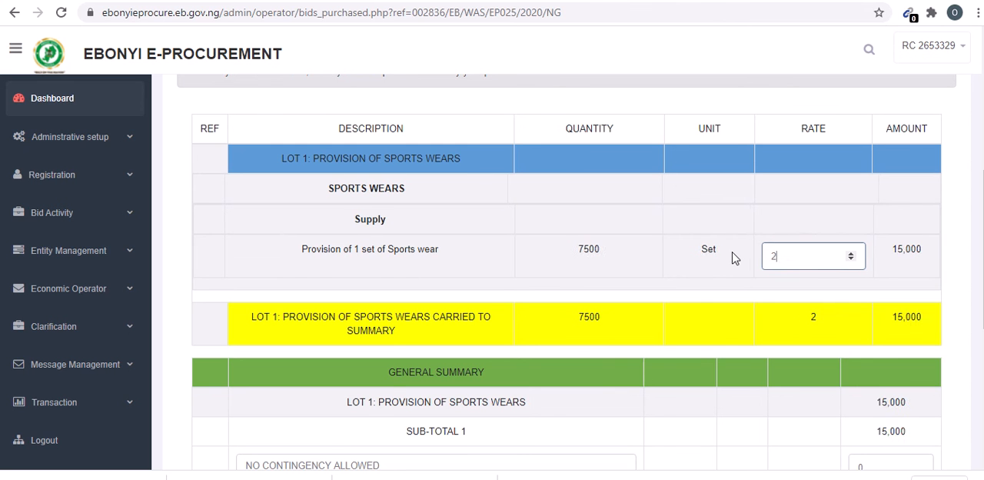
text(800)
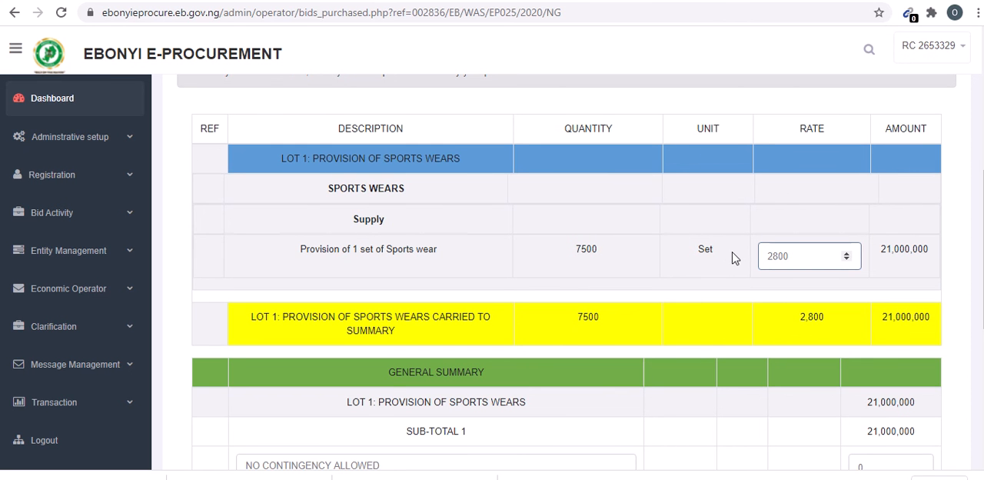
click(807, 218)
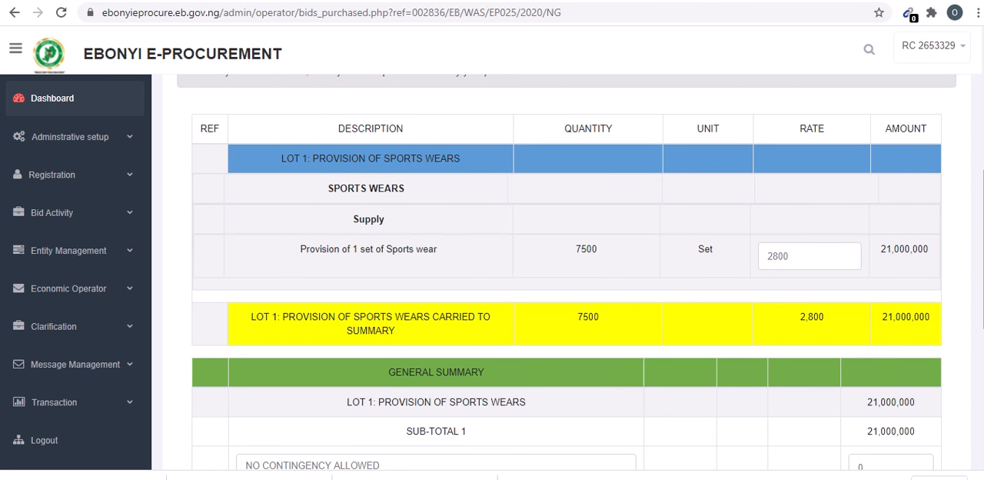
- Save the financial bid and go on to the tender documents and submission section
scroll(566, 269, down, 5)
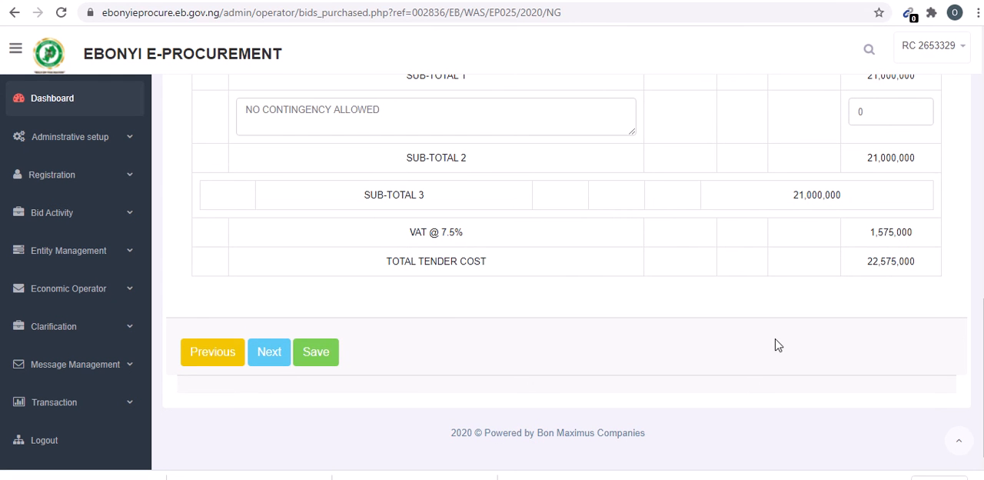
click(325, 362)
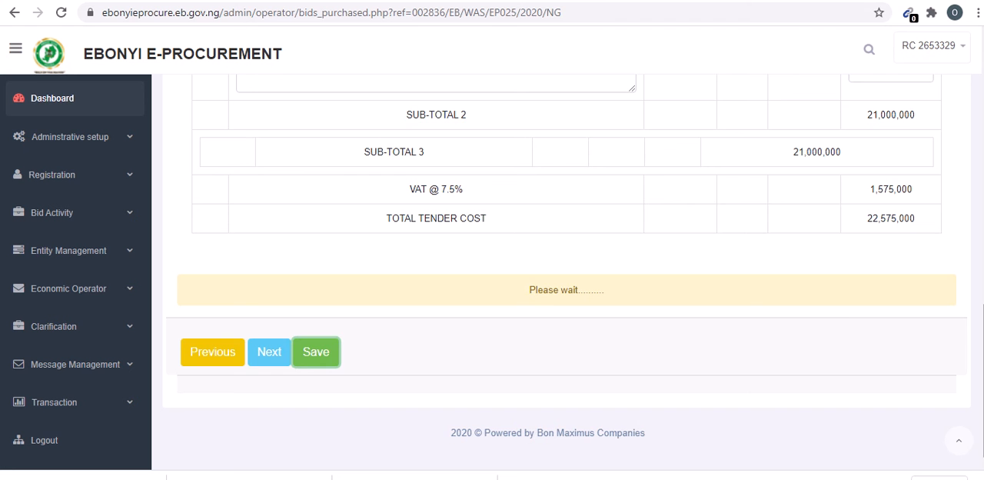
mouse_move(983, 381)
mouse_down()
mouse_move(983, 282)
mouse_move(983, 370)
mouse_up()
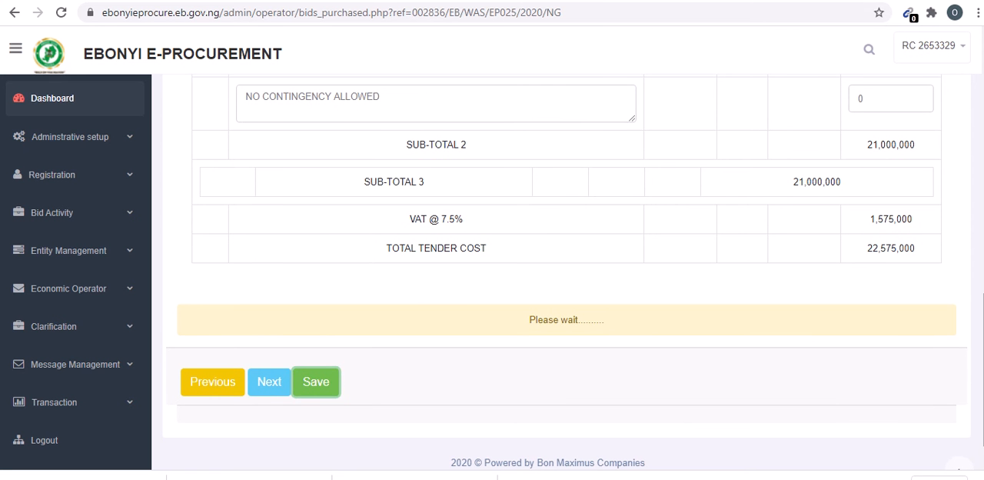
drag(983, 369, 983, 350)
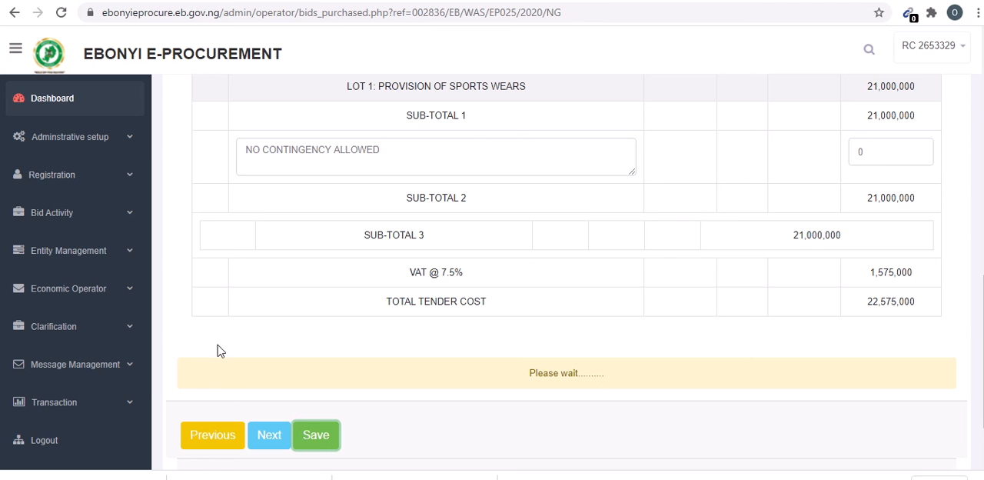
click(277, 436)
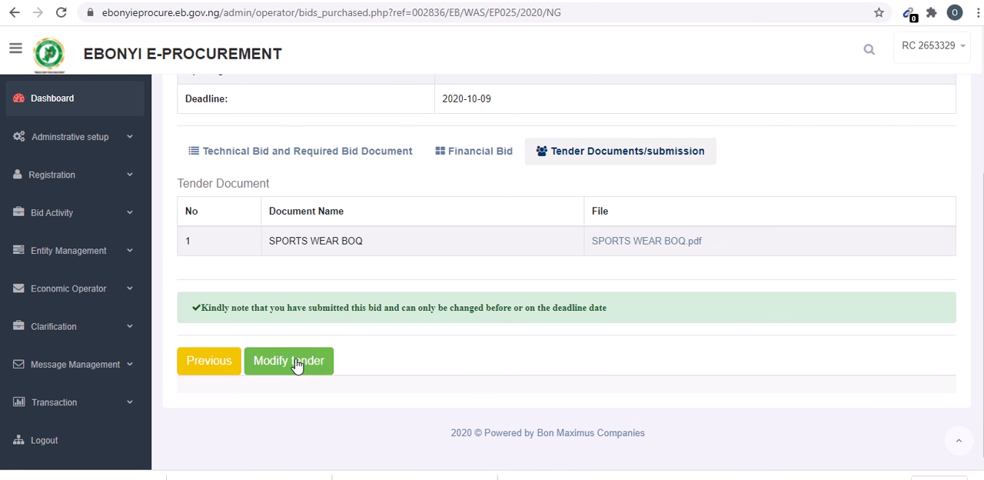
- Return to the financial bid to recheck the rate and contingency amount, save it again, and go back to the submission section
click(222, 364)
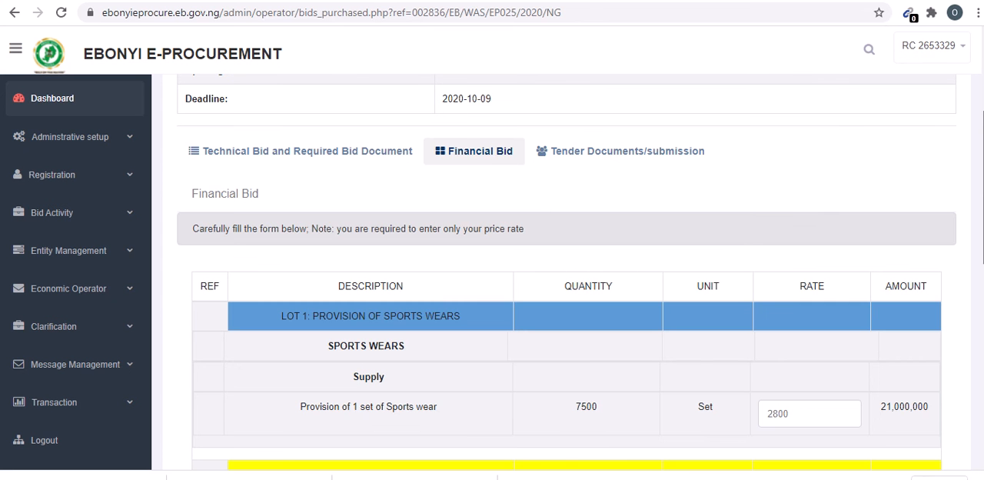
scroll(220, 358, down, 3)
scroll(568, 269, down, 5)
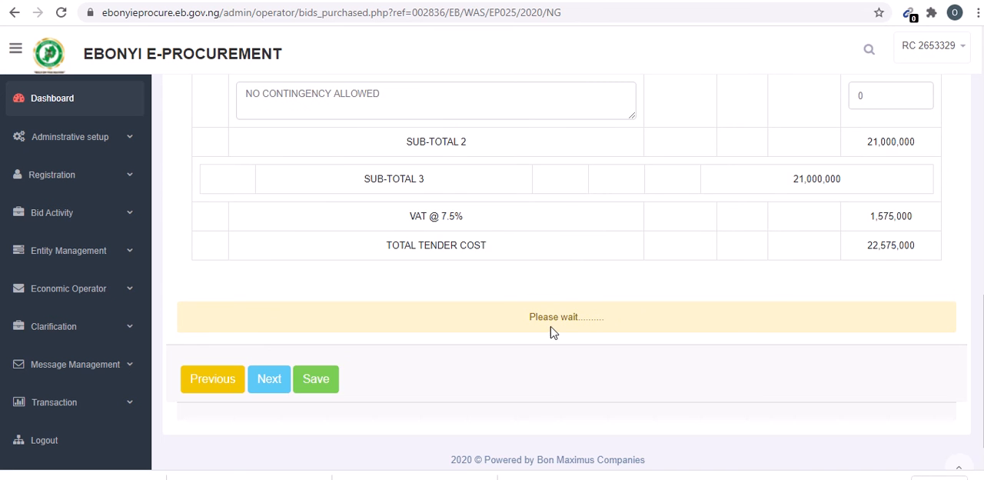
click(866, 103)
drag(878, 103, 791, 104)
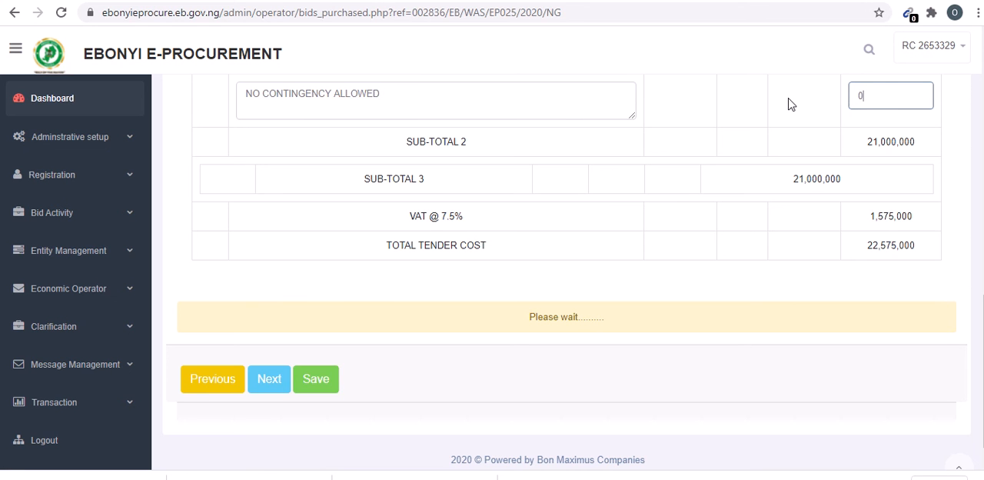
click(318, 382)
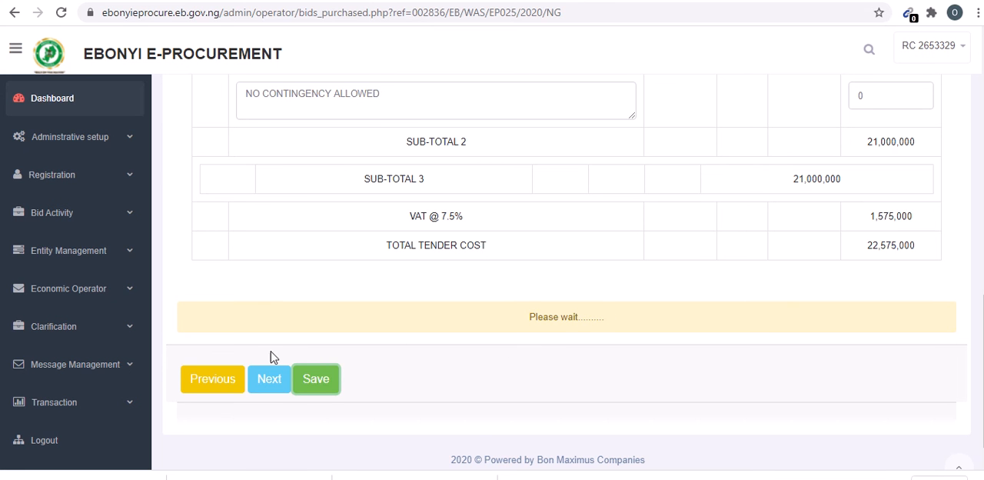
click(273, 381)
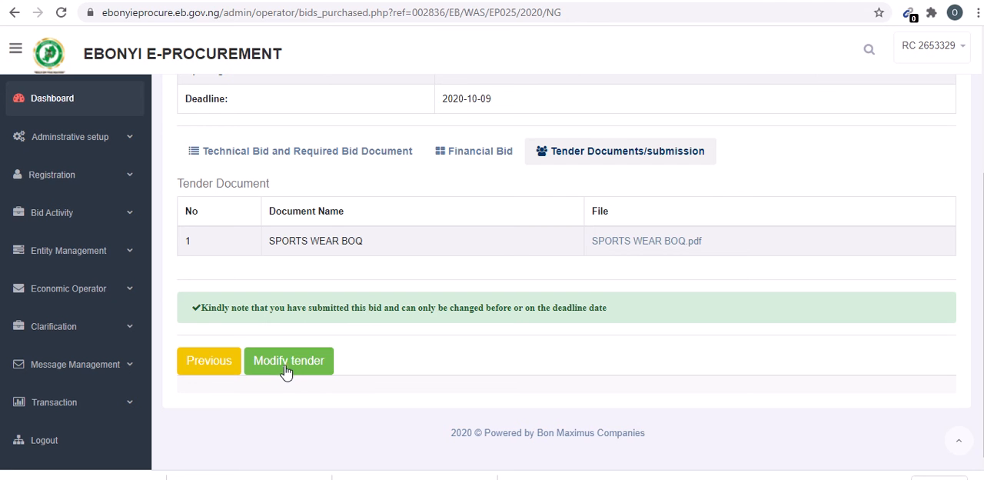
- Submit the modified tender and confirm the submission
click(283, 369)
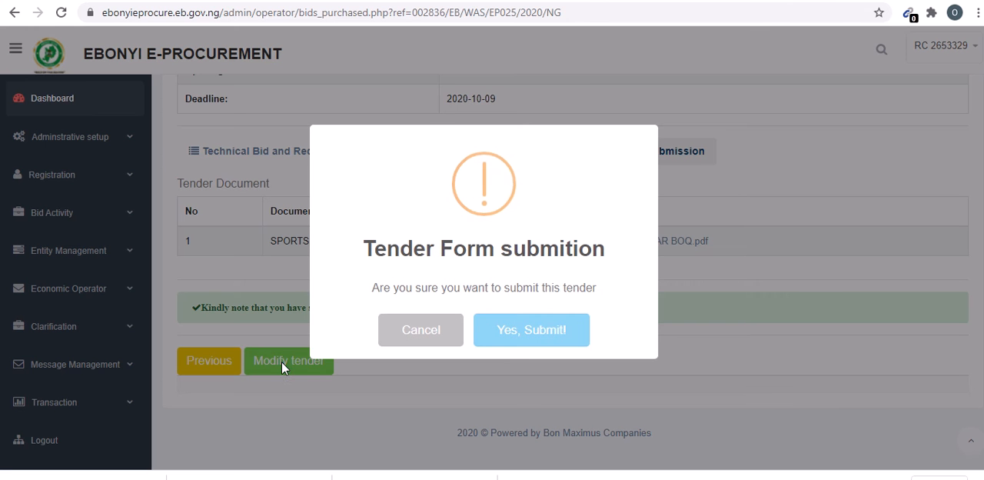
click(528, 333)
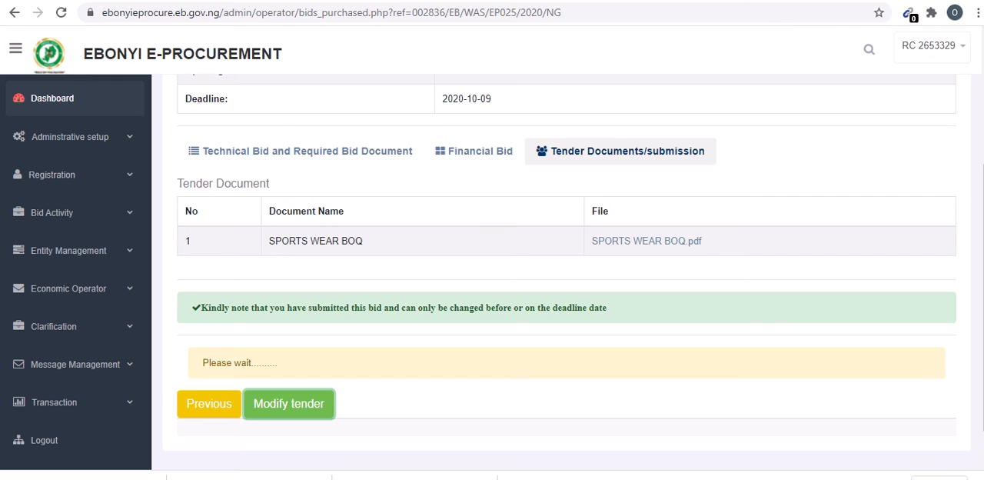
drag(983, 297, 982, 323)
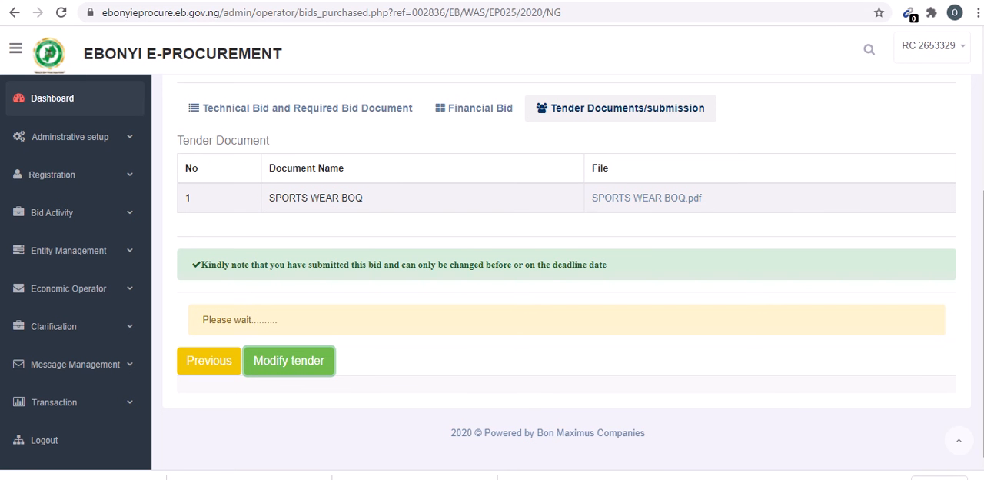